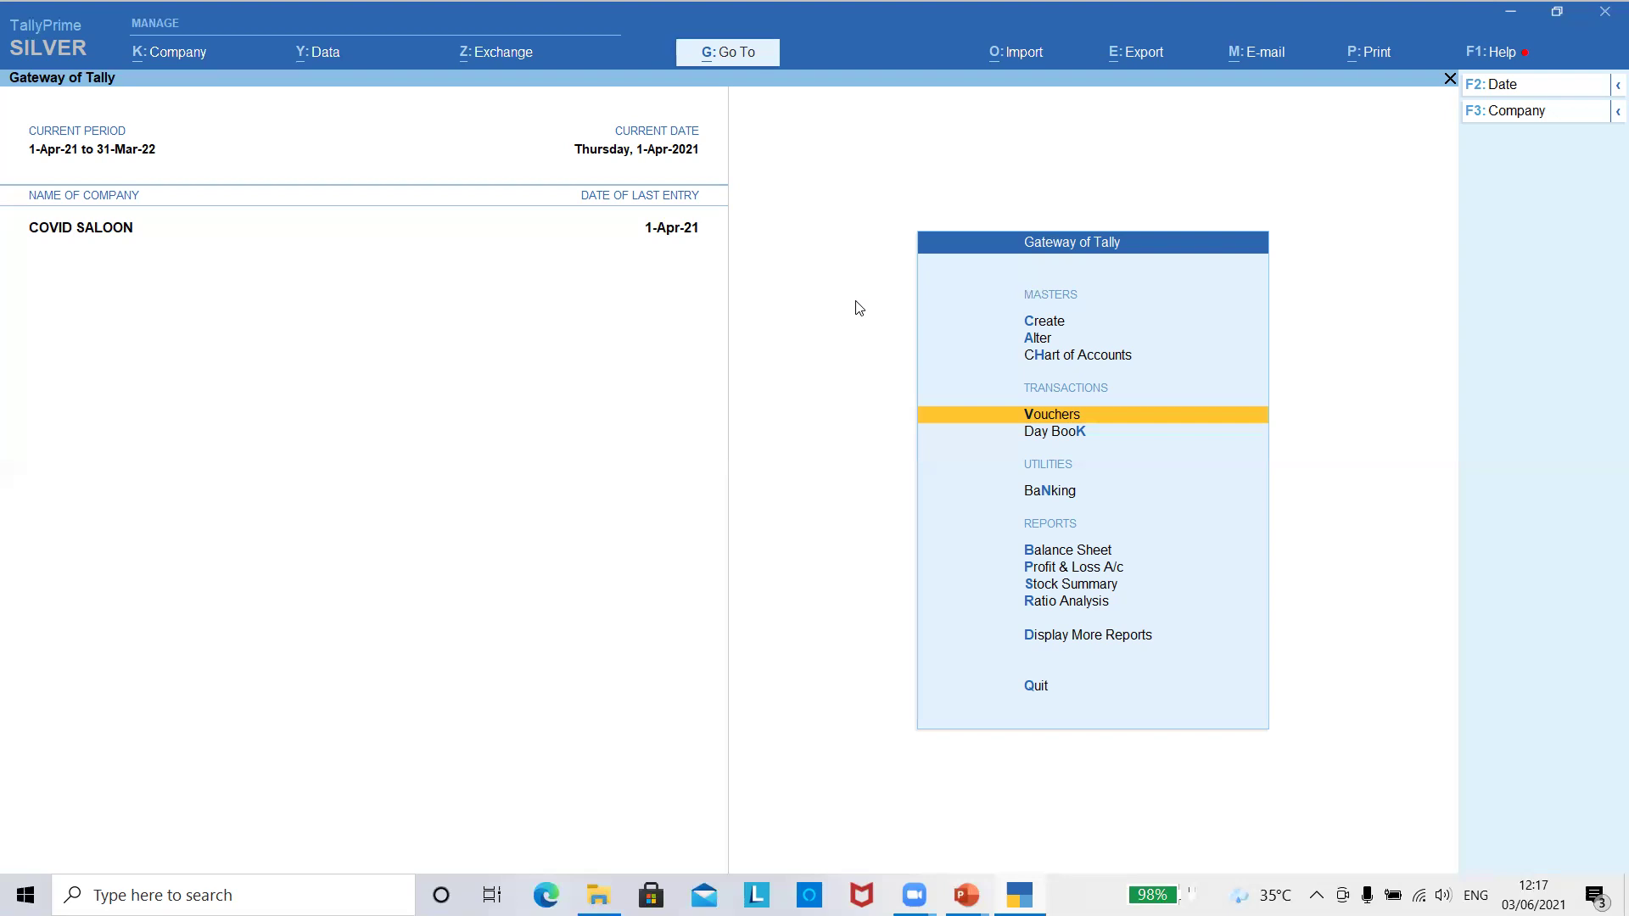
- Abandon the new sales voucher and open the Day Book instead
key(Return)
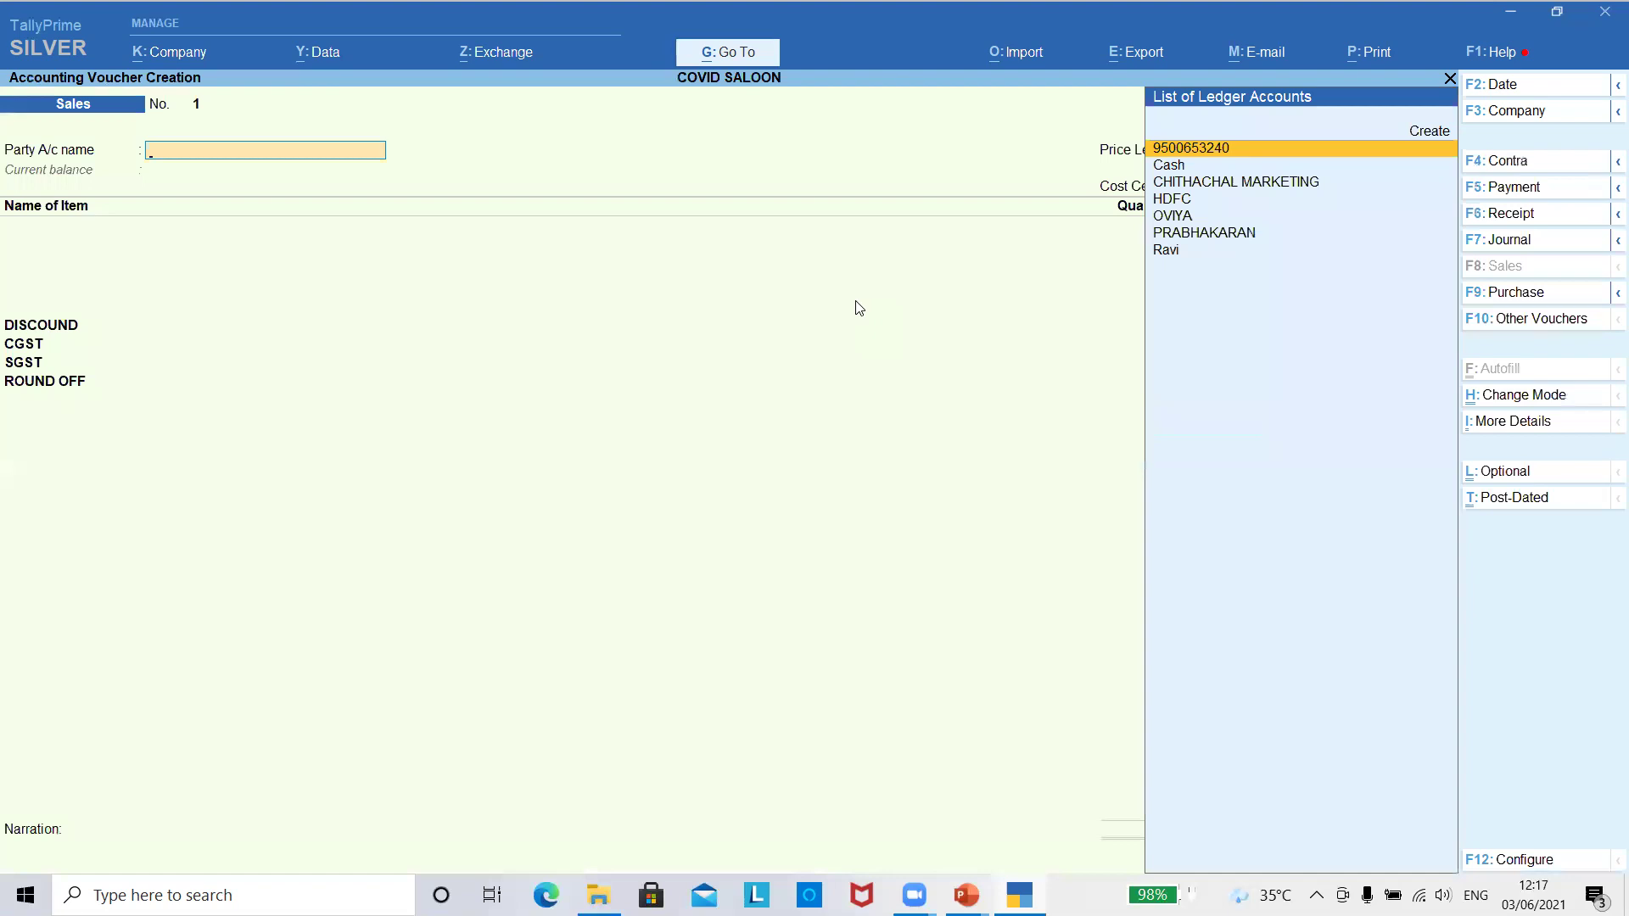
key(Escape)
key(Down)
key(Return)
key(Return)
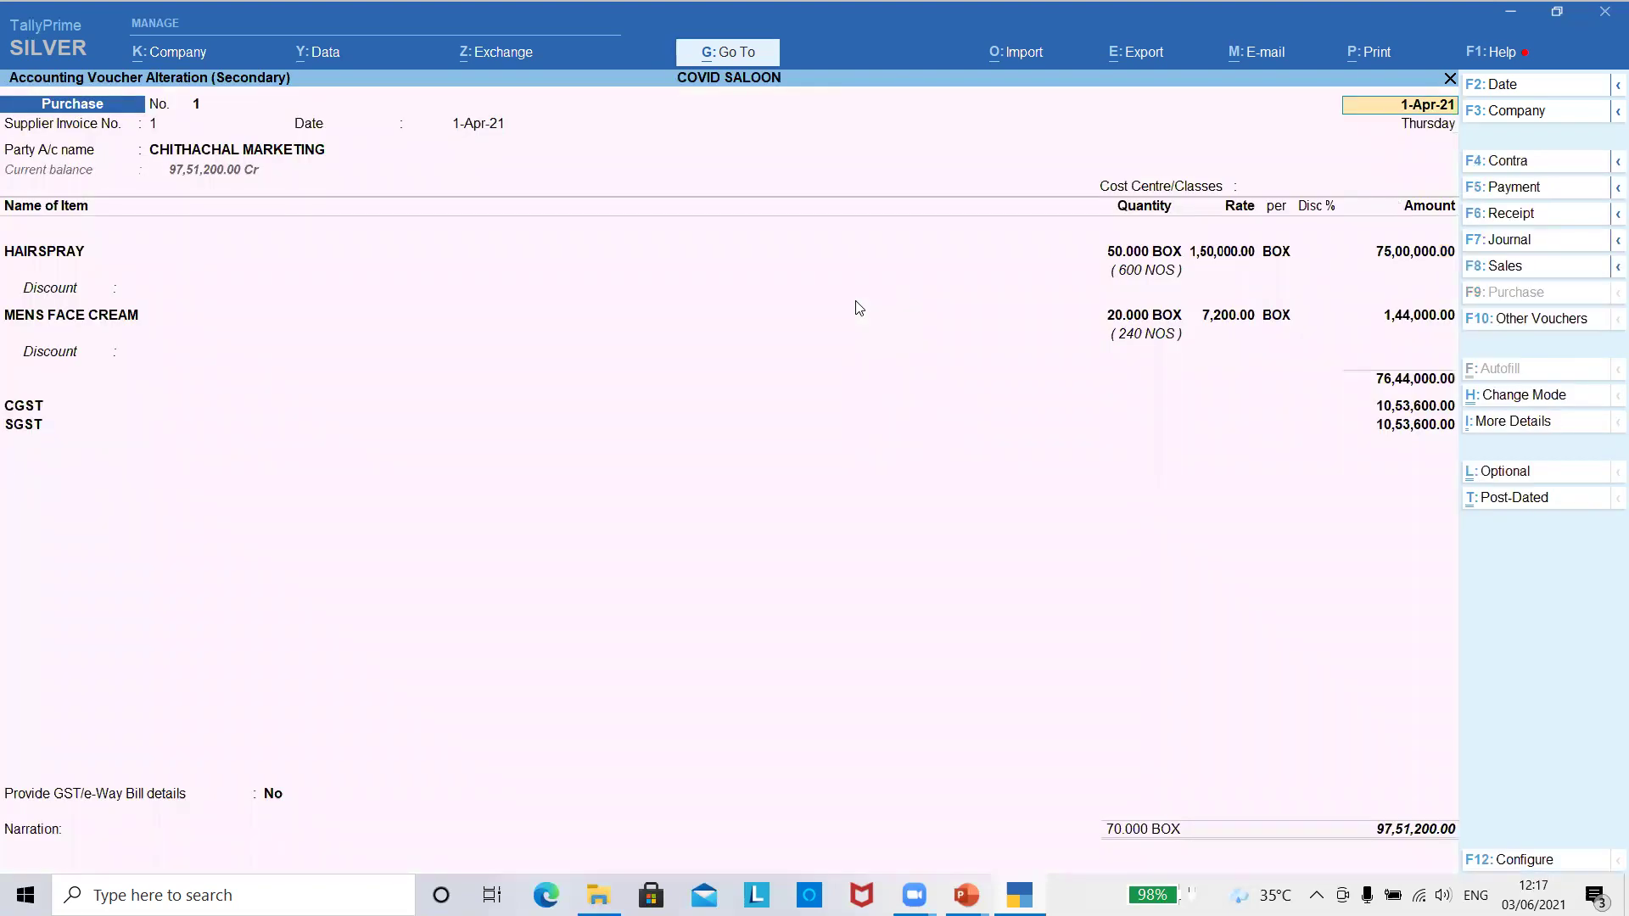
- Accept purchase voucher No. 1's party details, with cost centre Not Applicable
key(Return)
key(Return)
key(Return)
key(Return)
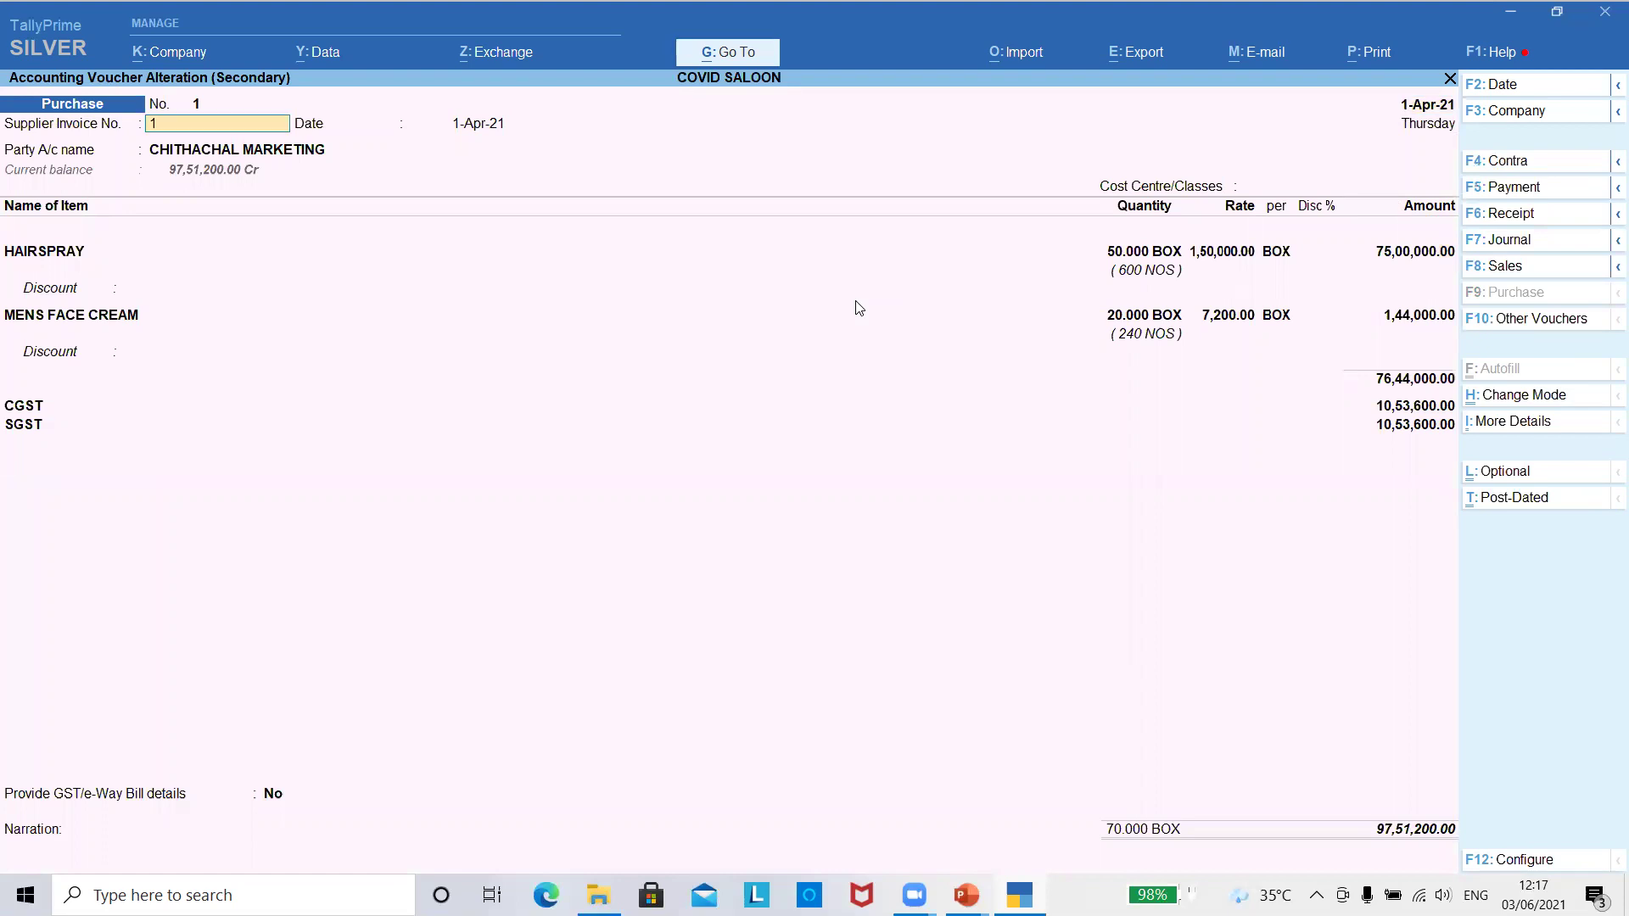
key(Return)
key(Return)
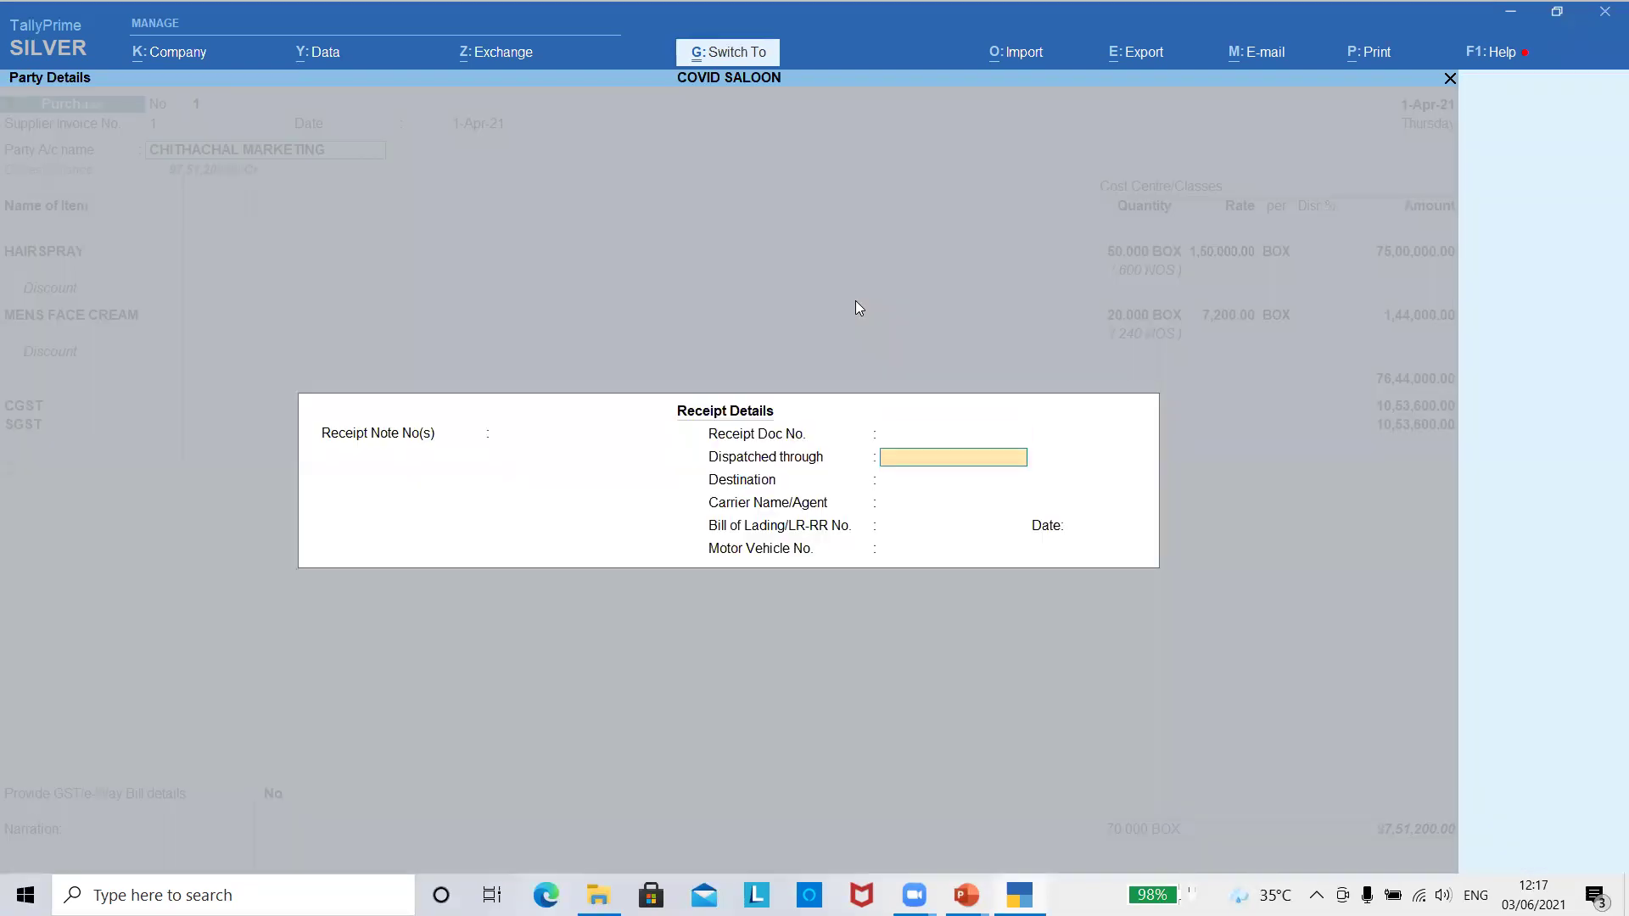
key(ctrl+a)
key(Return)
key(ctrl+a)
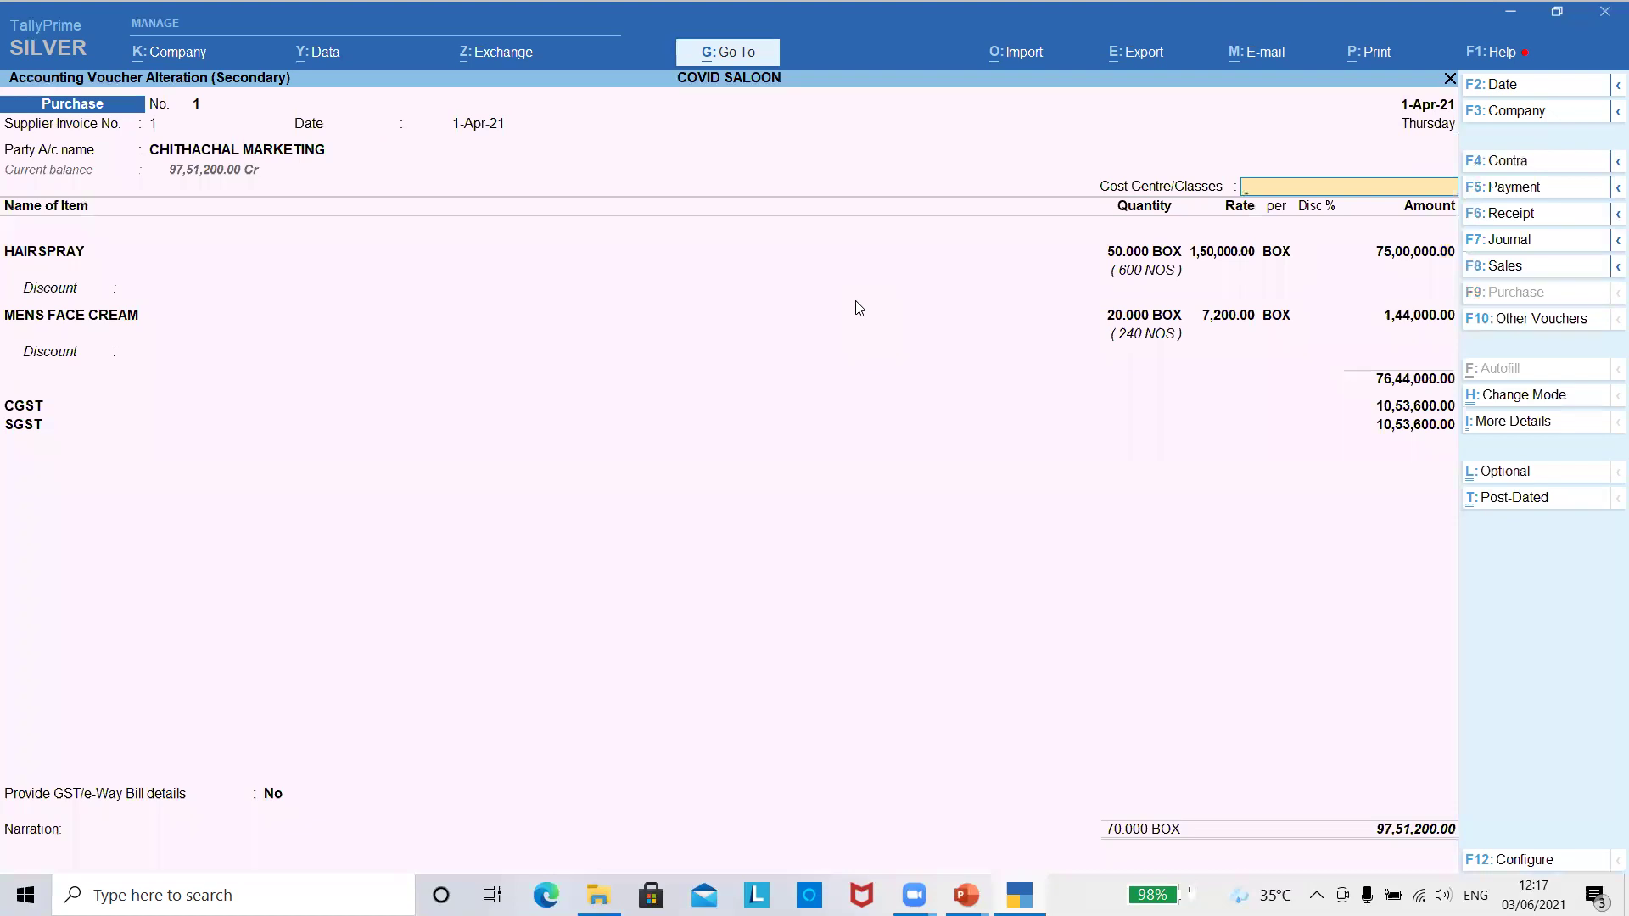
key(Return)
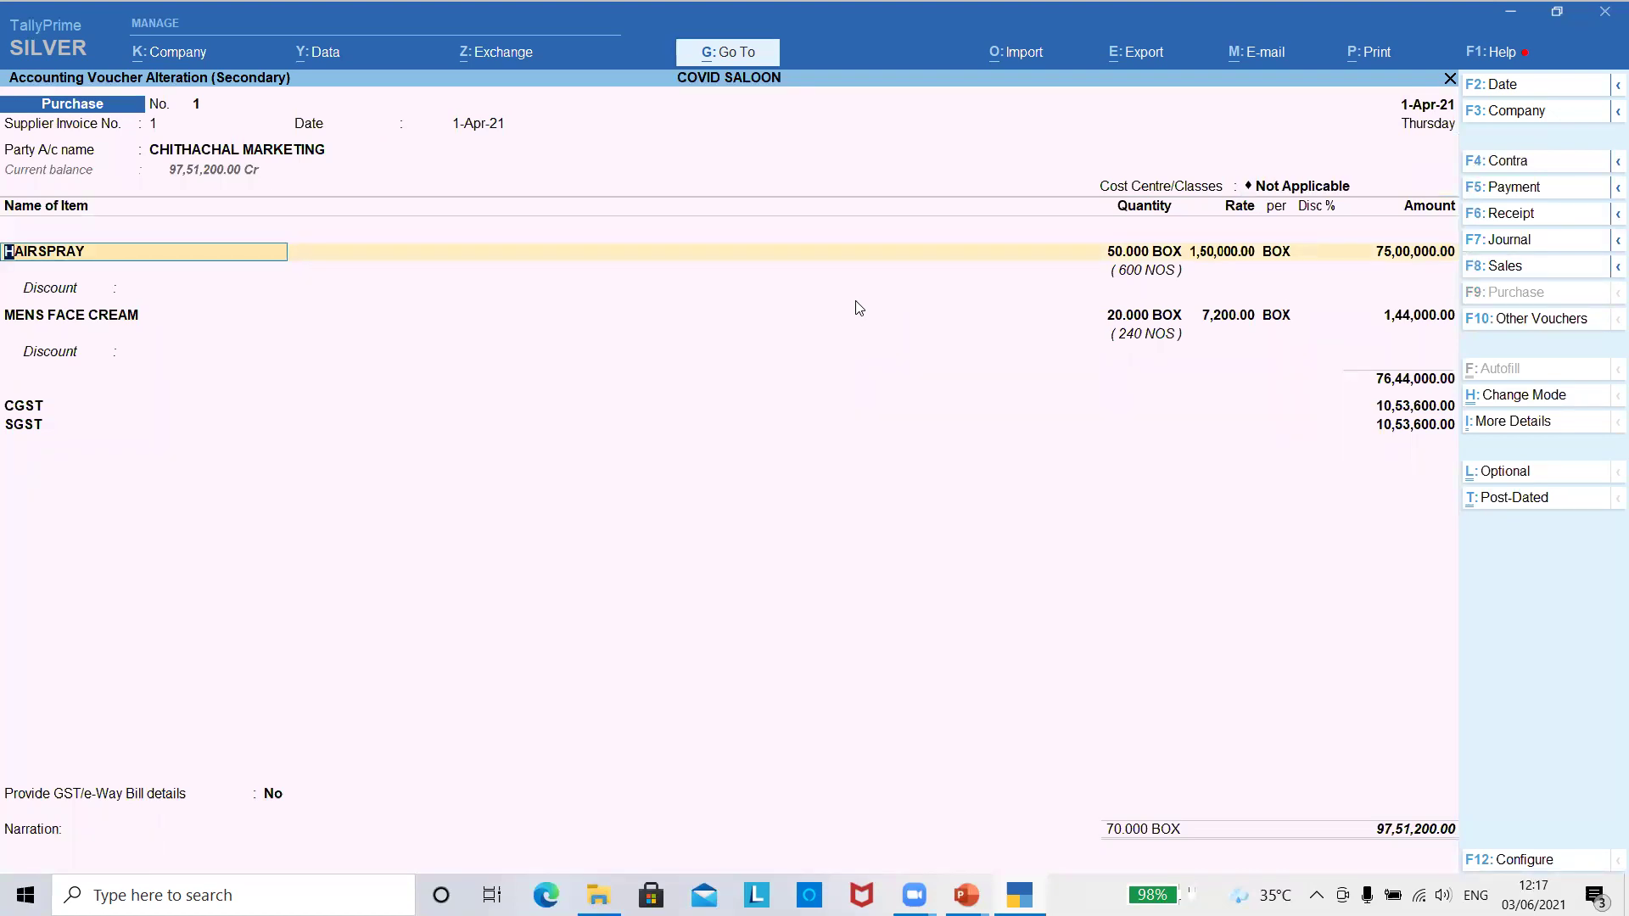
- Confirm HAIRSPRAY's Primary Batch allocation with its quantity, rate and amount
key(Return)
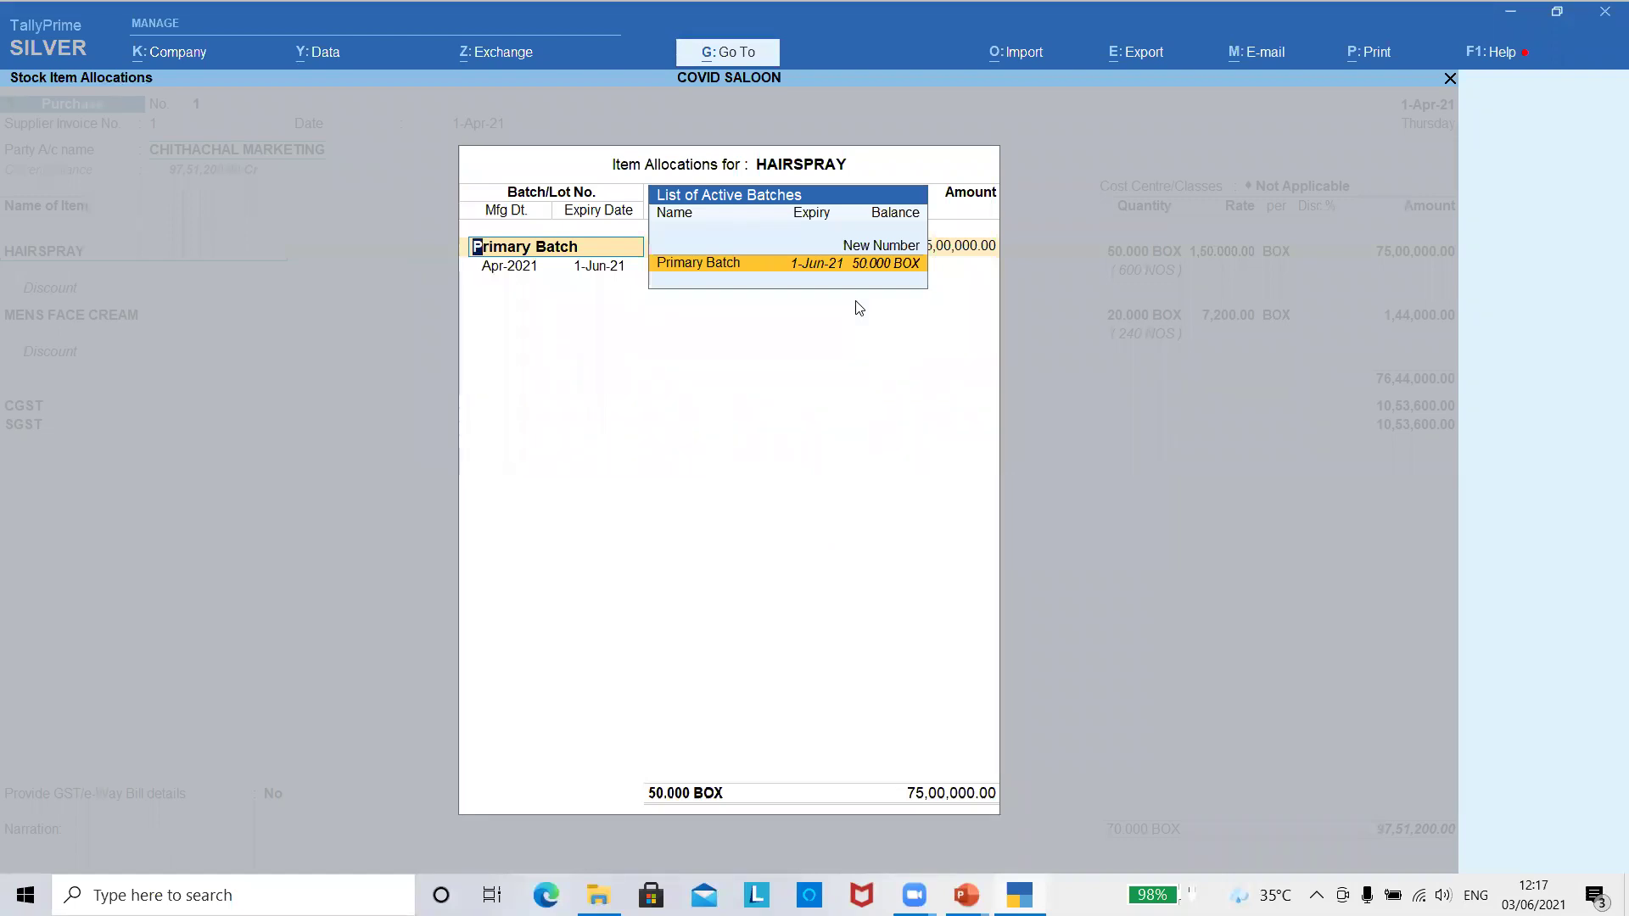
key(Return)
key(Return)
key(Return)
key(Return)
key(Return)
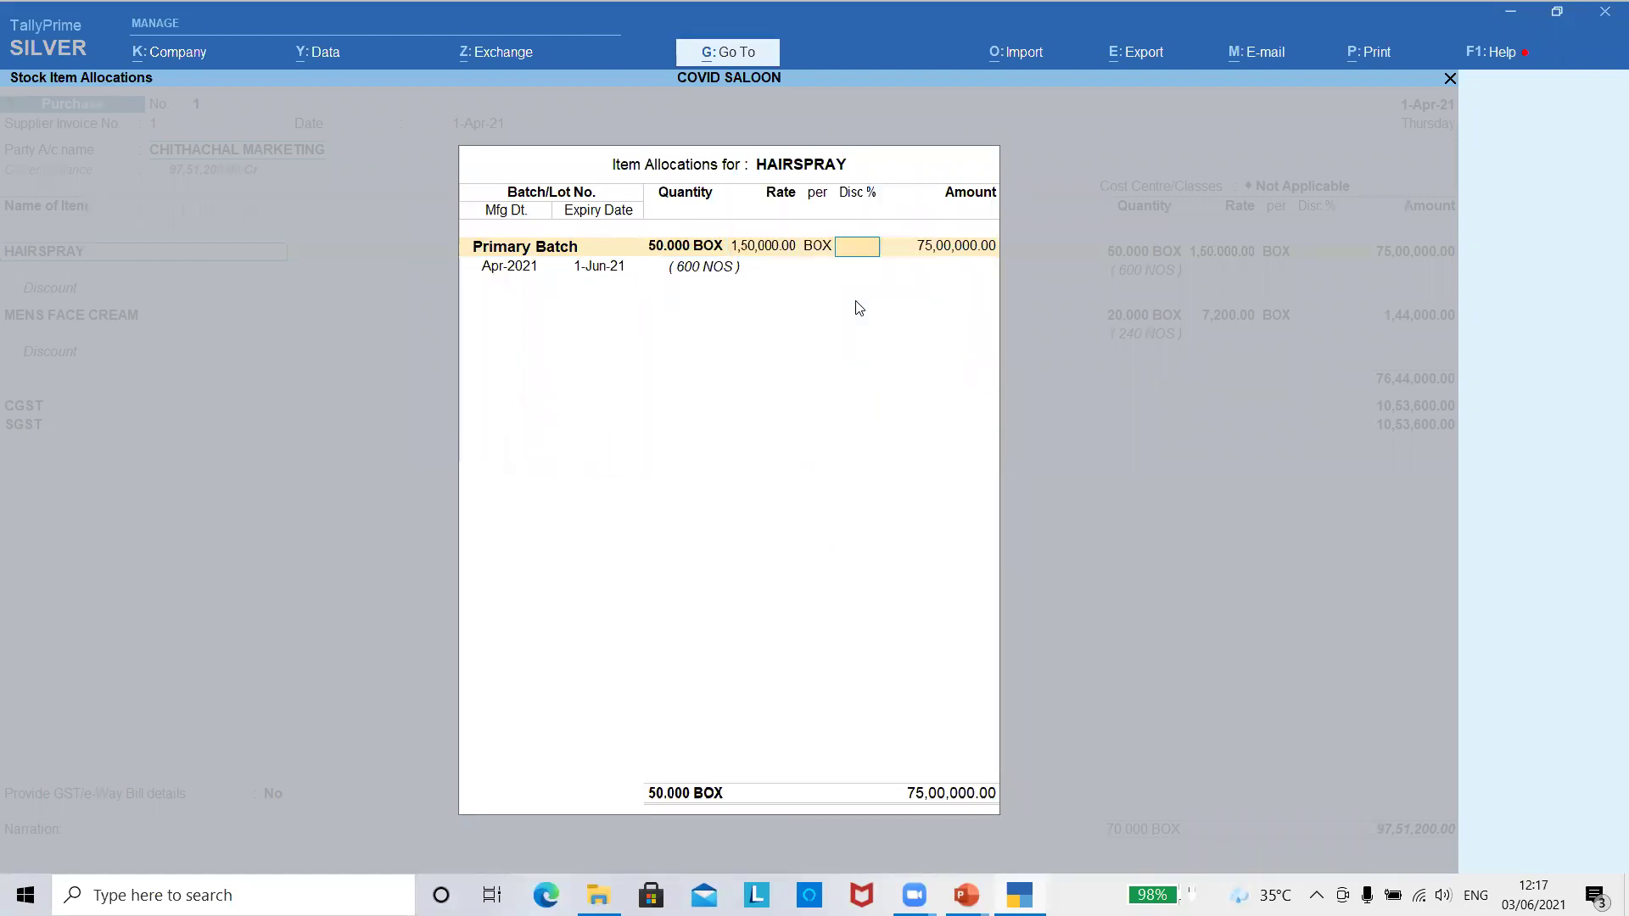
key(Return)
key(Return)
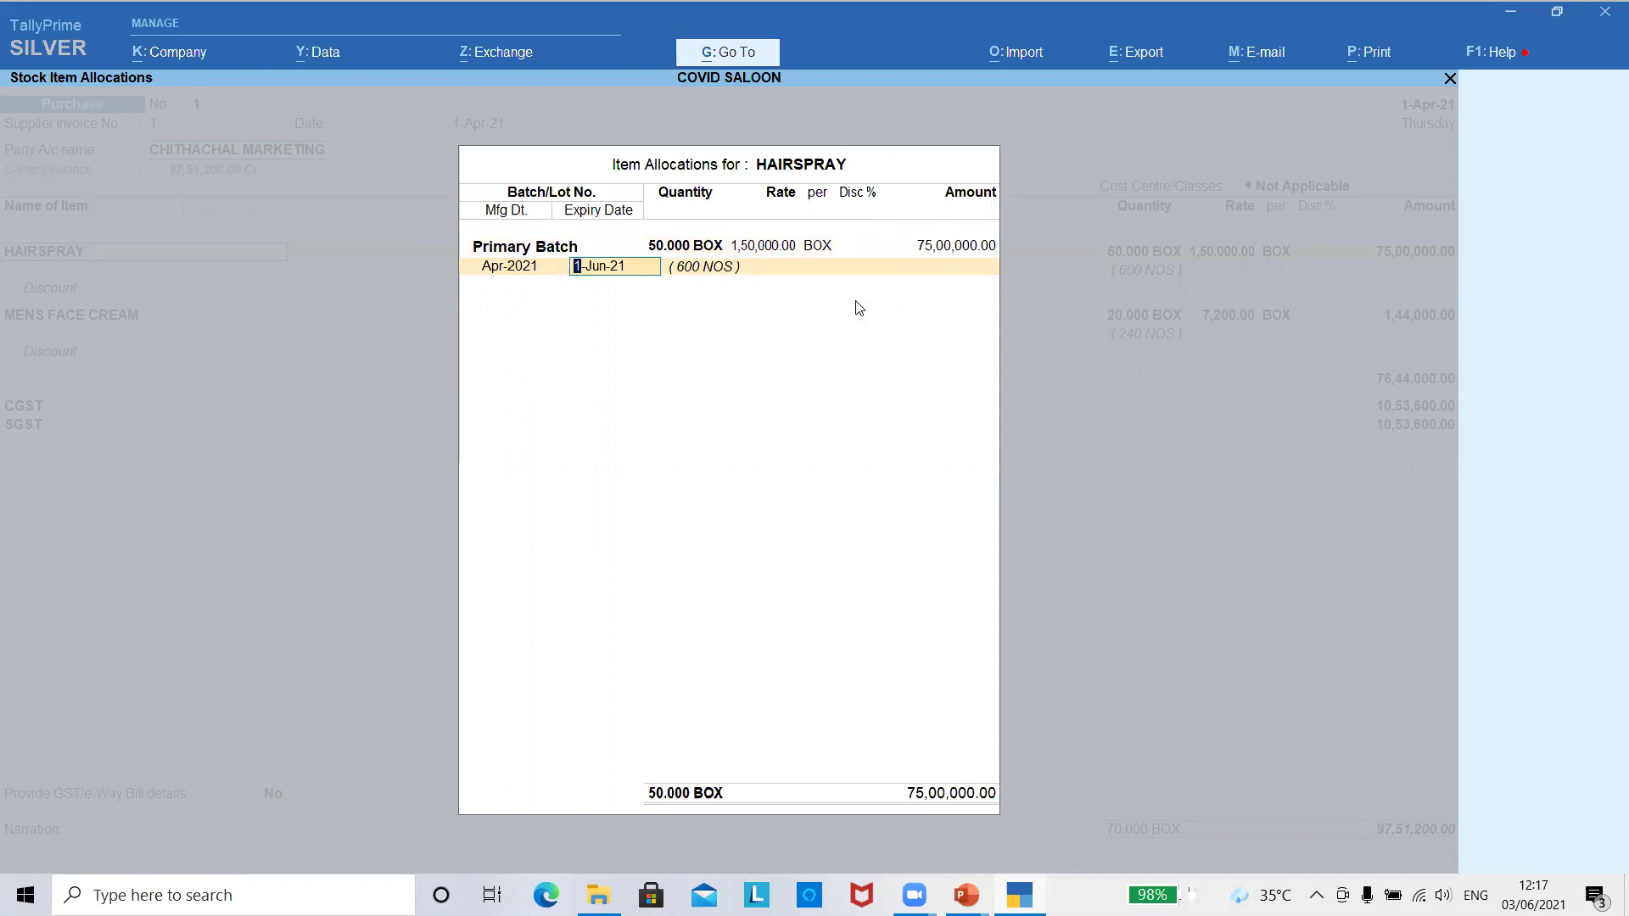
key(Return)
key(BackSpace)
key(Return)
key(Return)
key(Return)
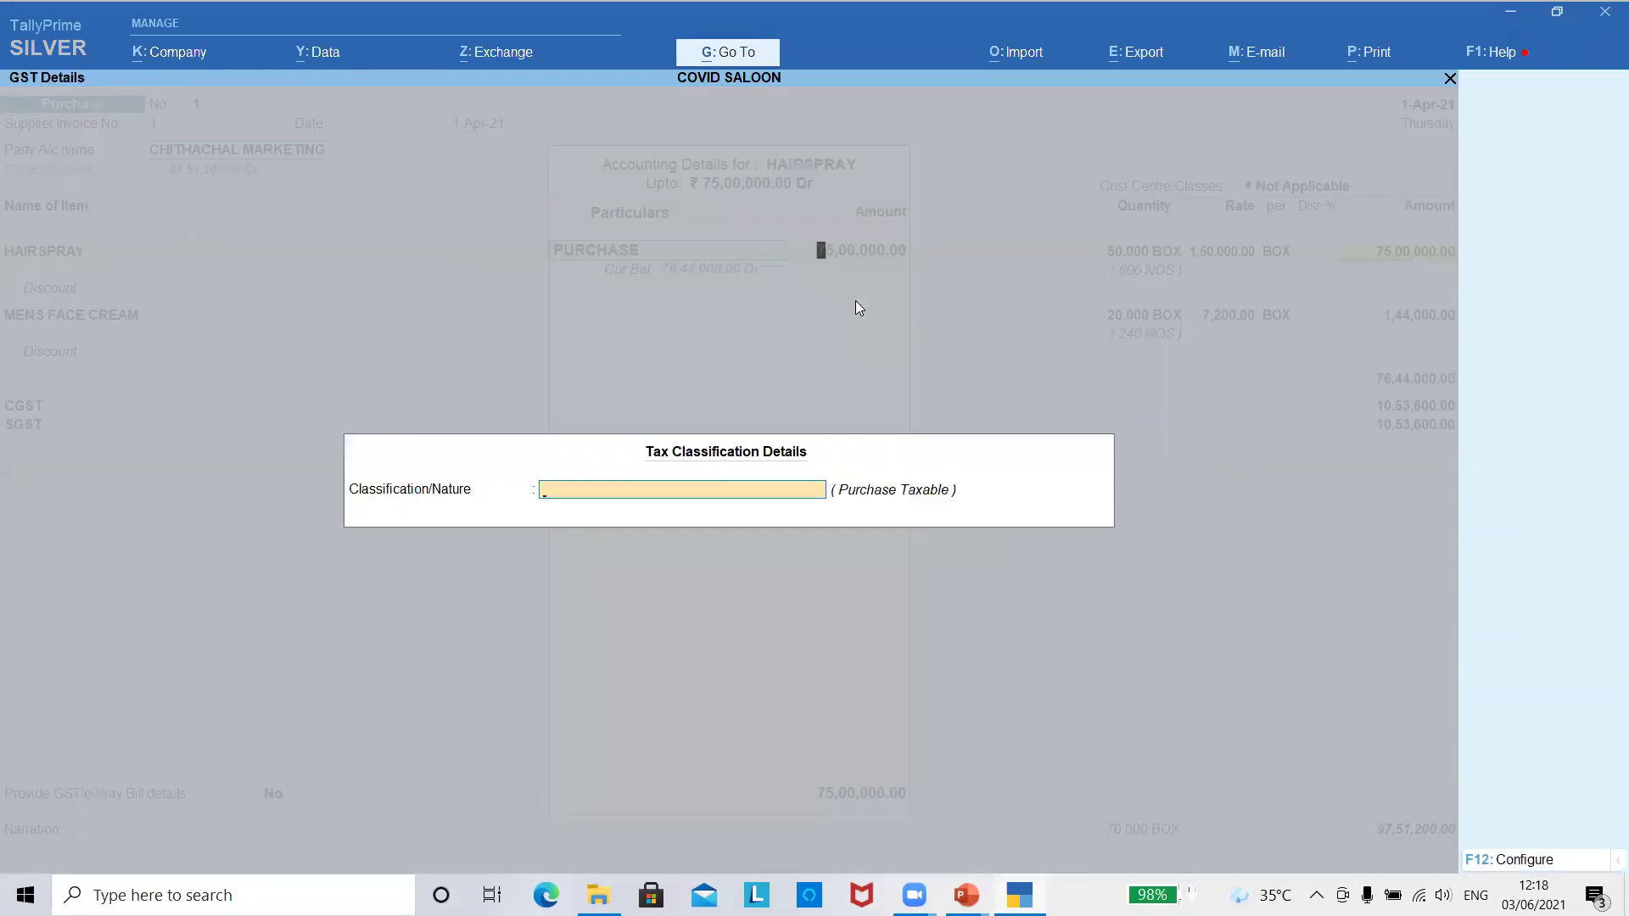
key(Return)
key(Return)
key(Return)
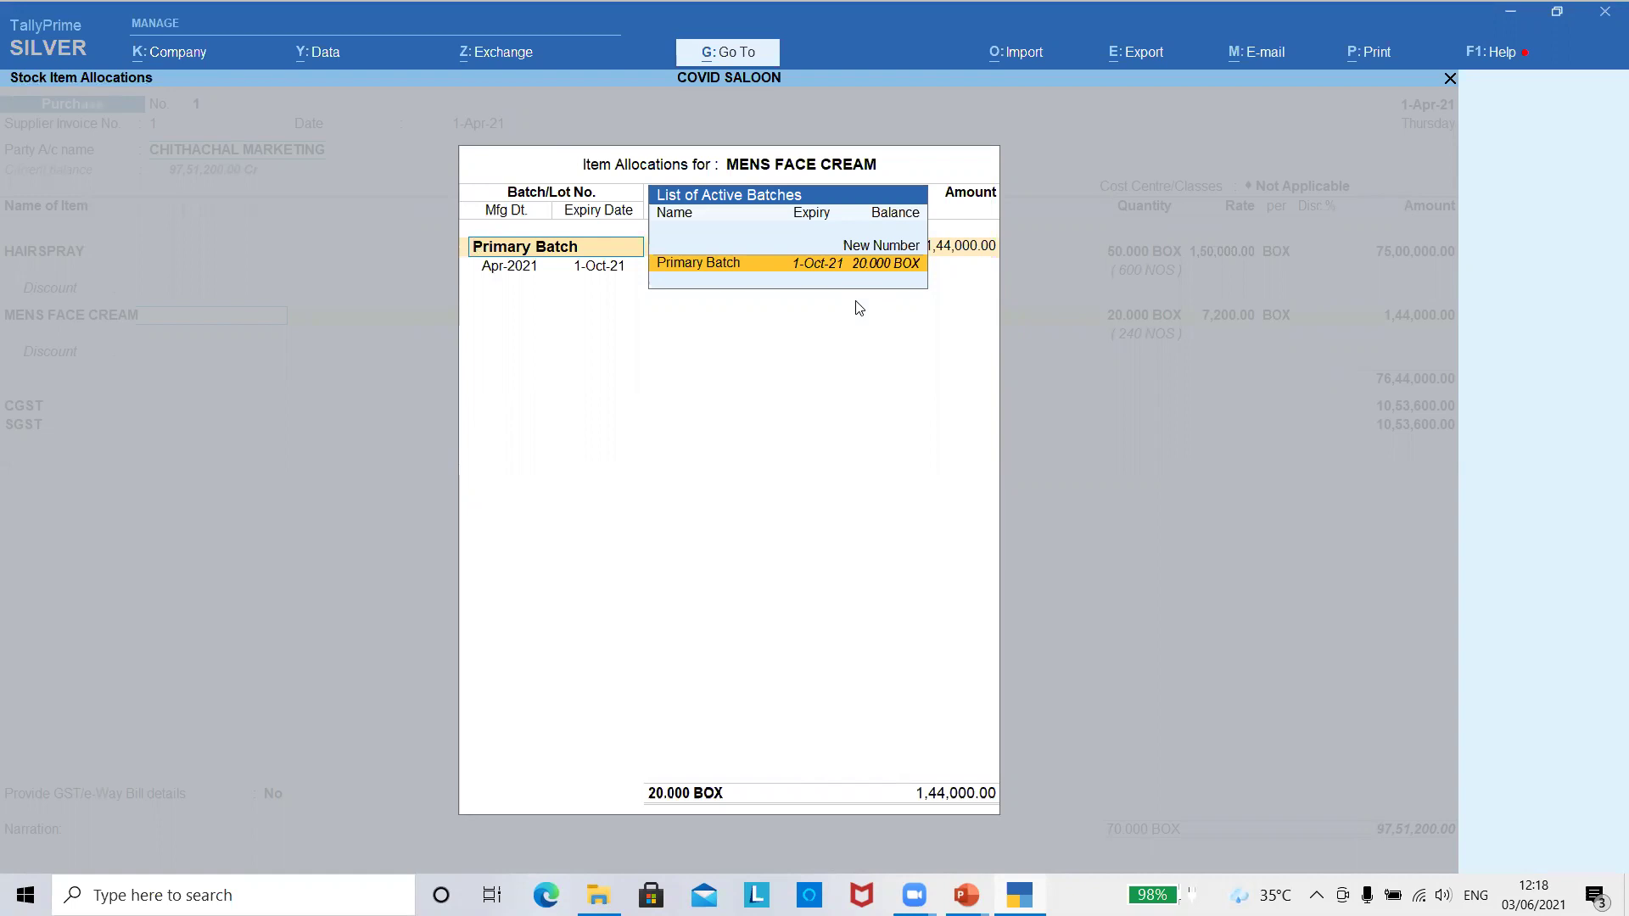
- Confirm MENS FACE CREAM's Primary Batch and save the purchase voucher
key(Return)
key(Return)
key(Return)
key(Return)
key(Return)
key(Return)
key(Return)
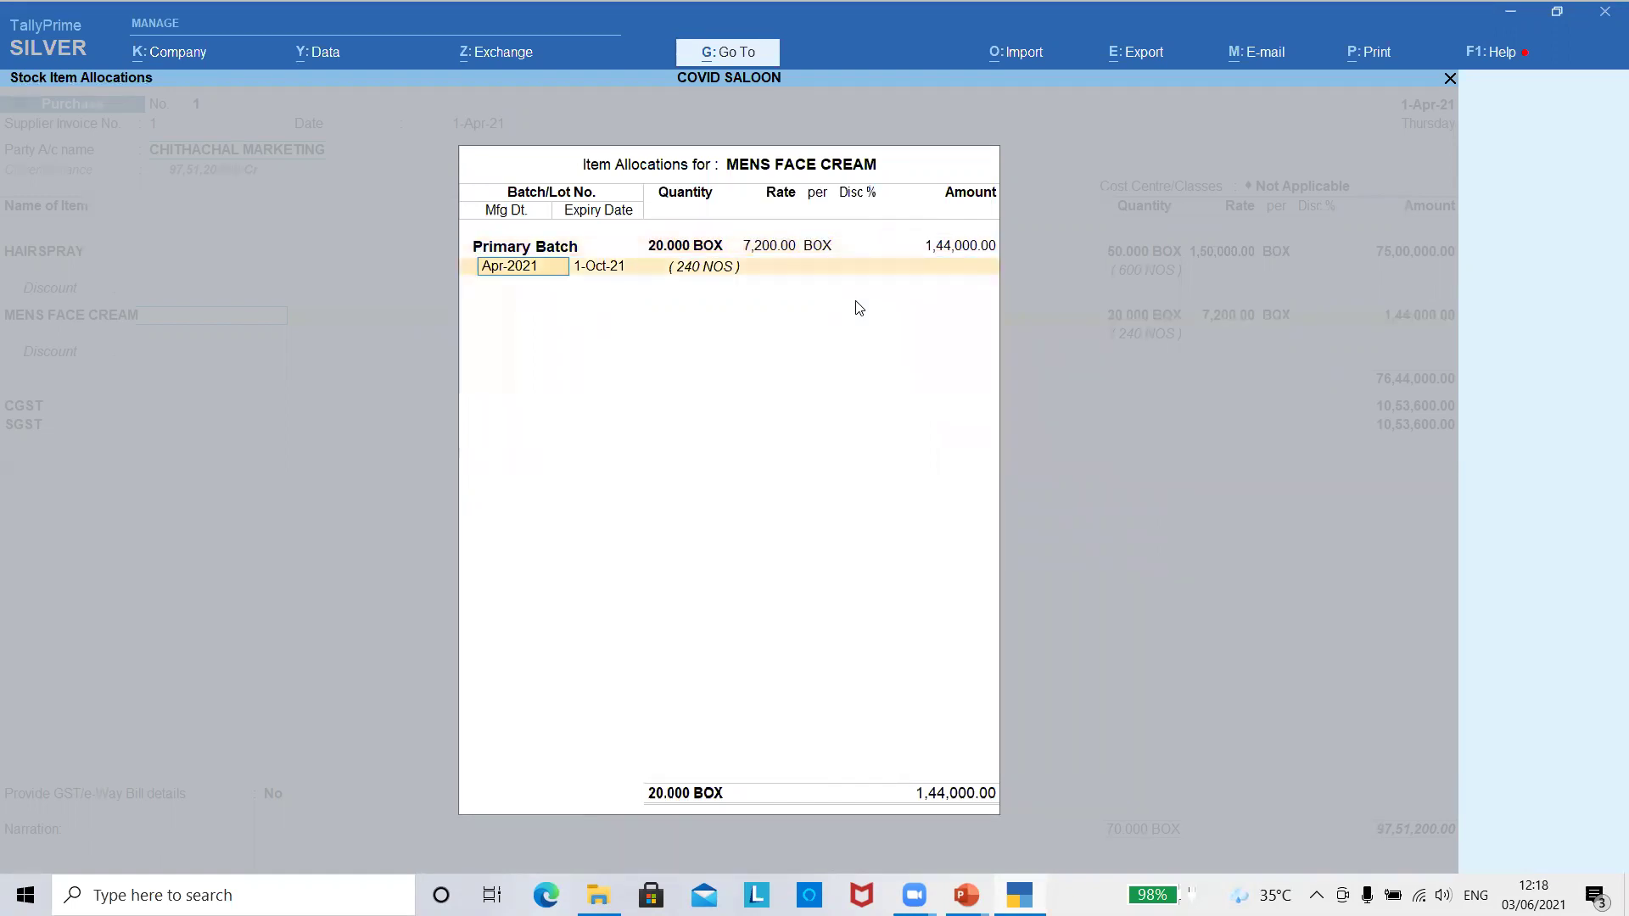
key(Return)
key(Return)
key(Return)
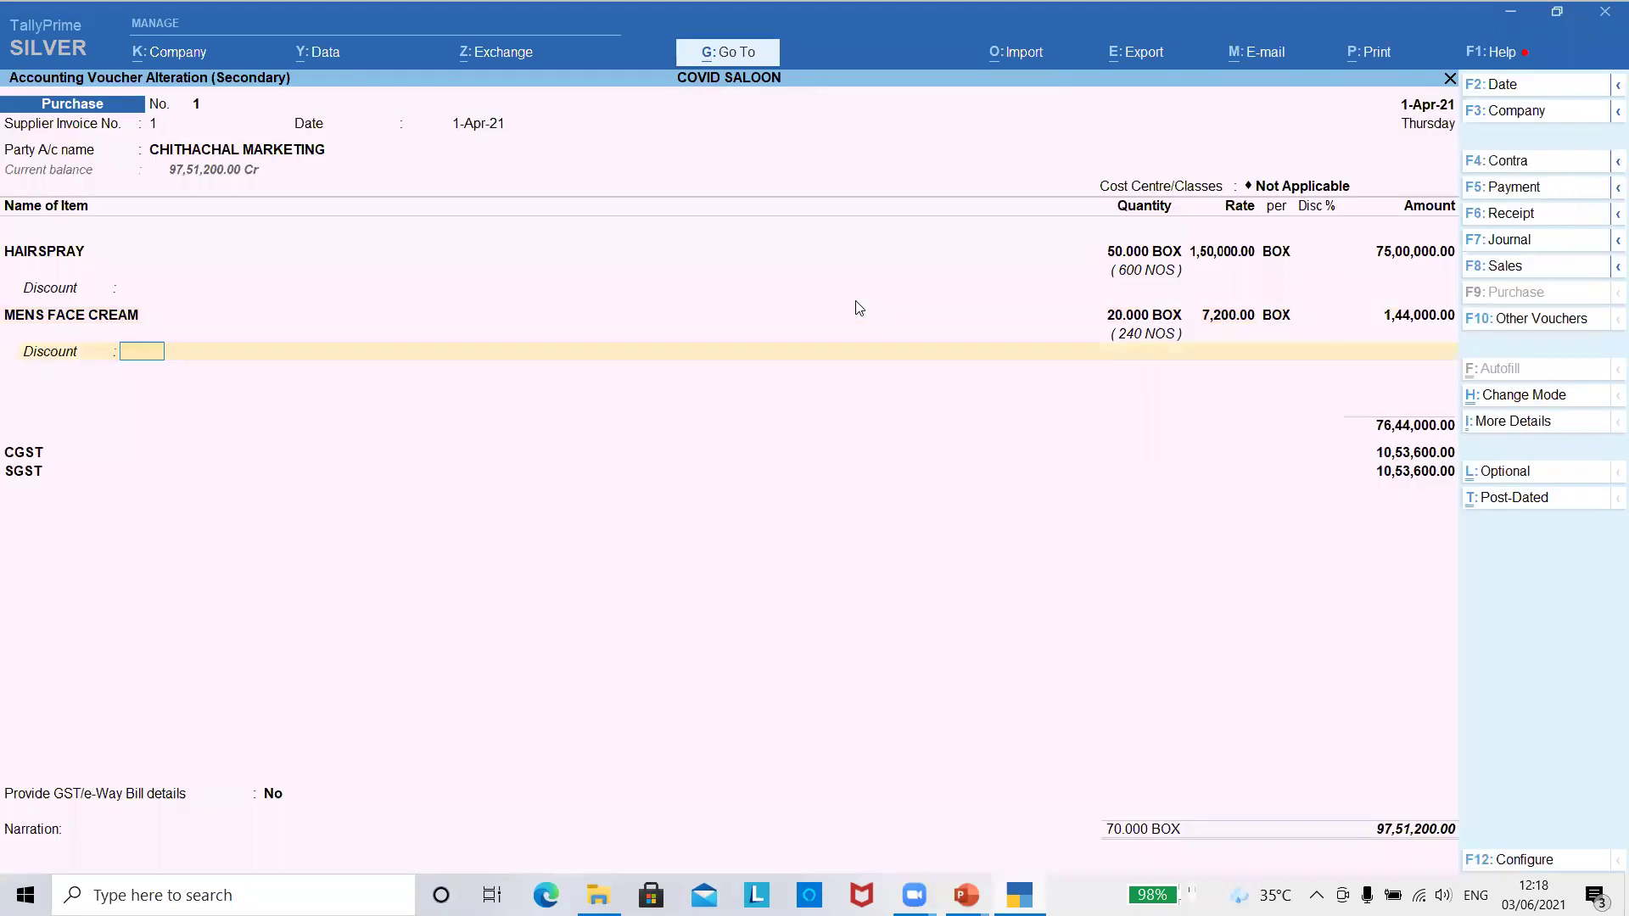
key(ctrl+a)
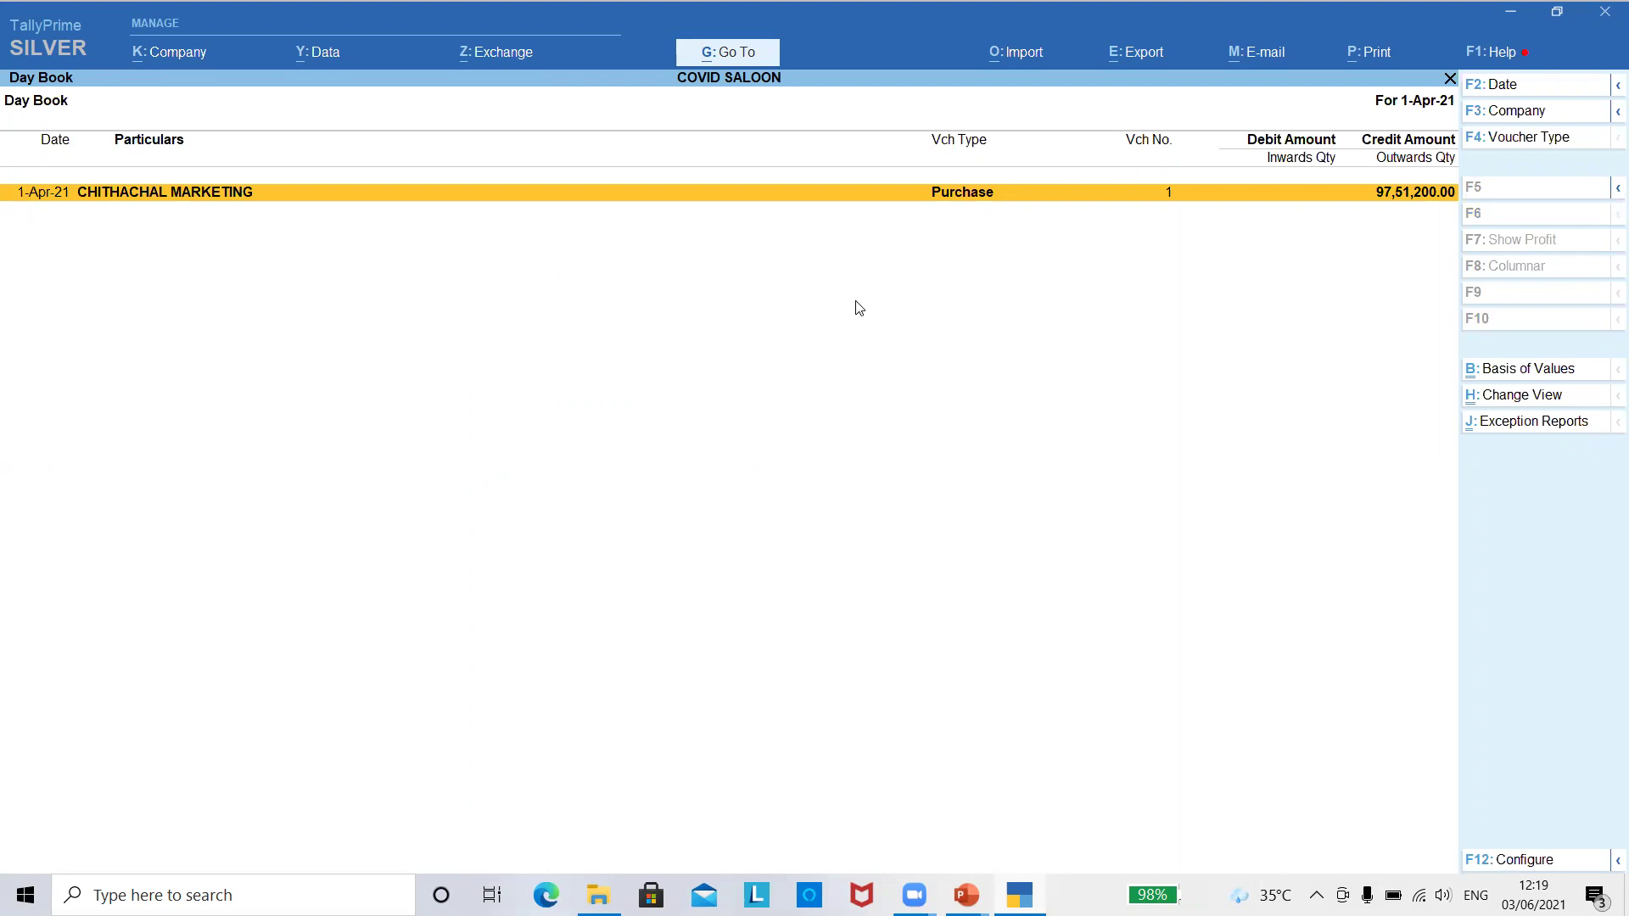
- Close the Day Book and open the Create list of masters
key(Escape)
key(Up)
key(Up)
key(Up)
key(Up)
key(Down)
key(c)
key(Down)
key(Down)
key(Down)
key(Down)
key(Down)
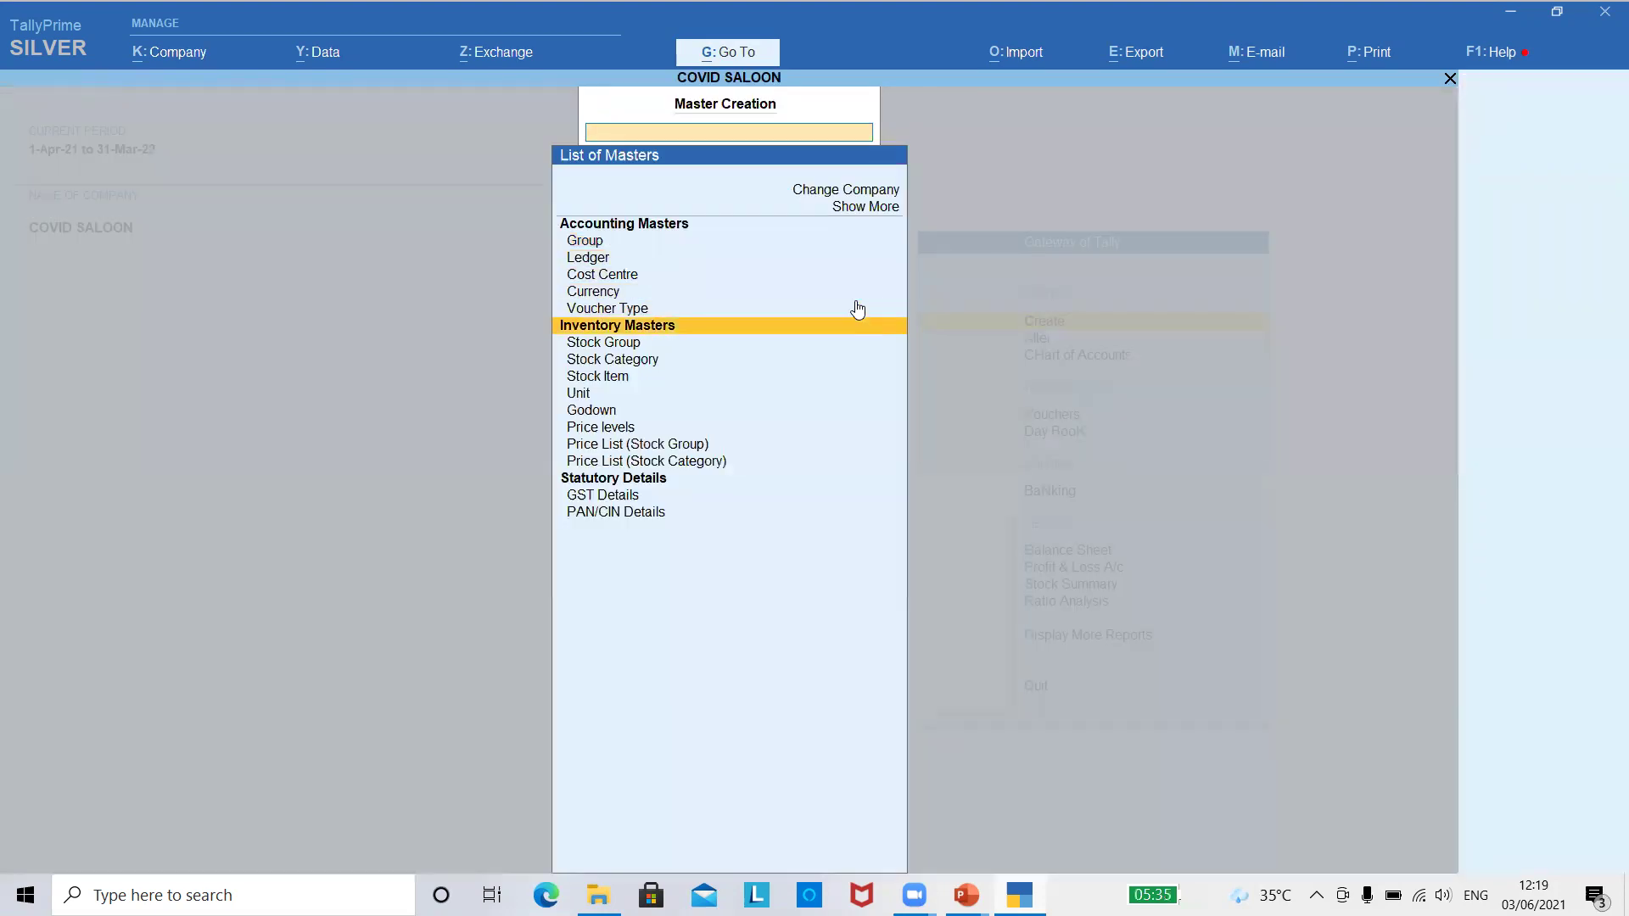
- Review the company price levels, leaving MEMBERSSHIP CARD unchanged
key(Down)
key(Down)
key(Down)
key(Down)
key(Down)
key(Down)
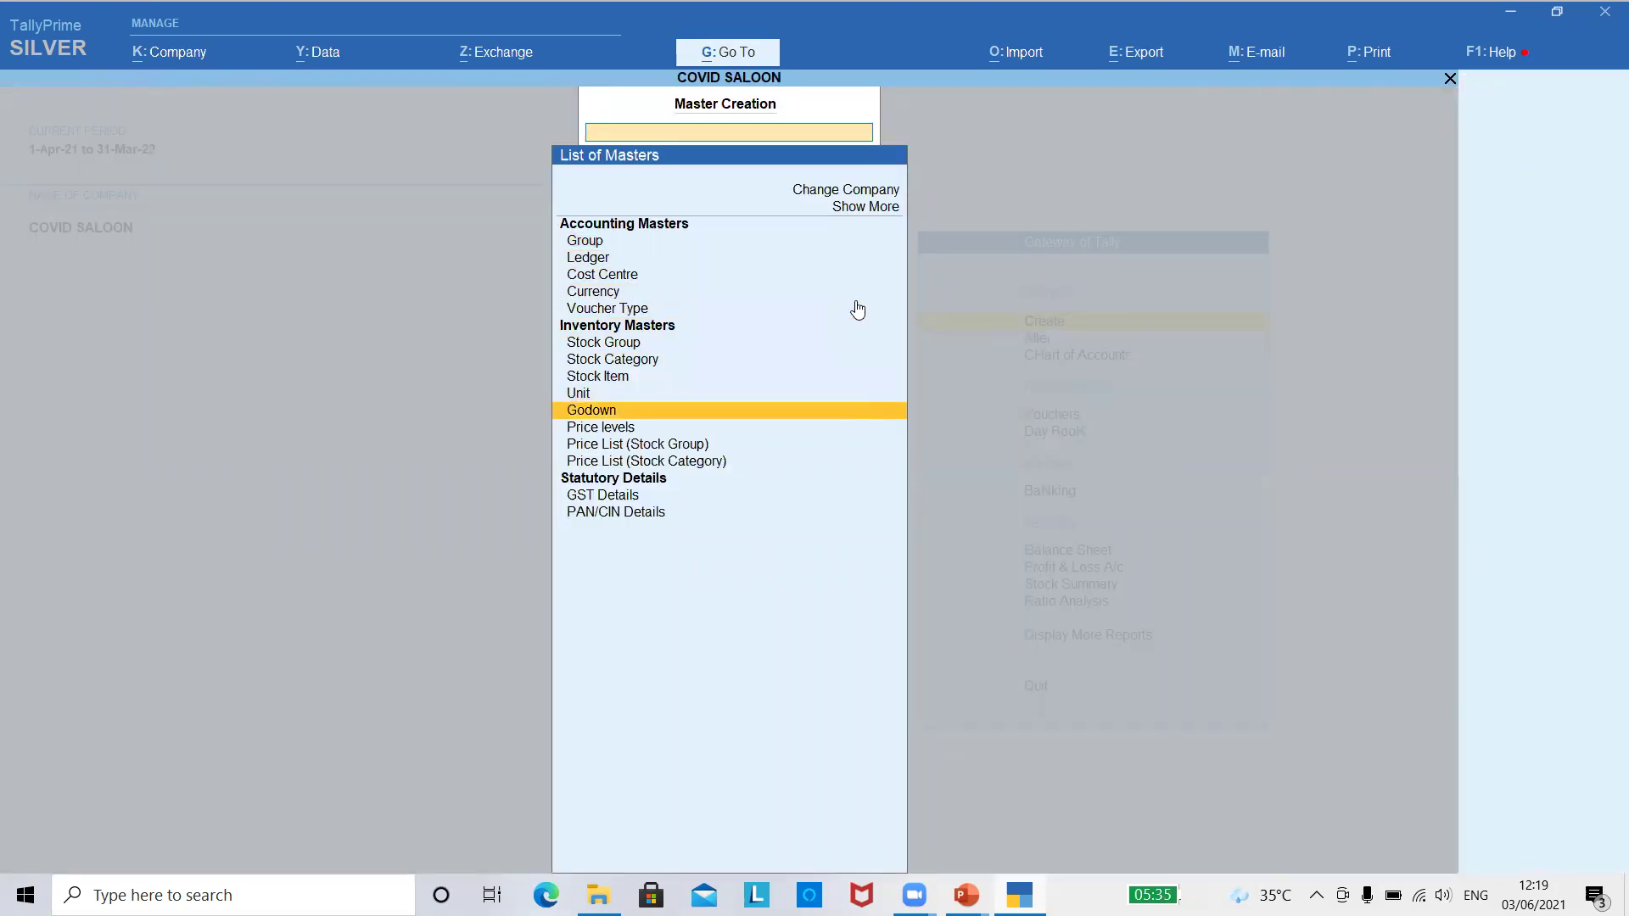
key(Return)
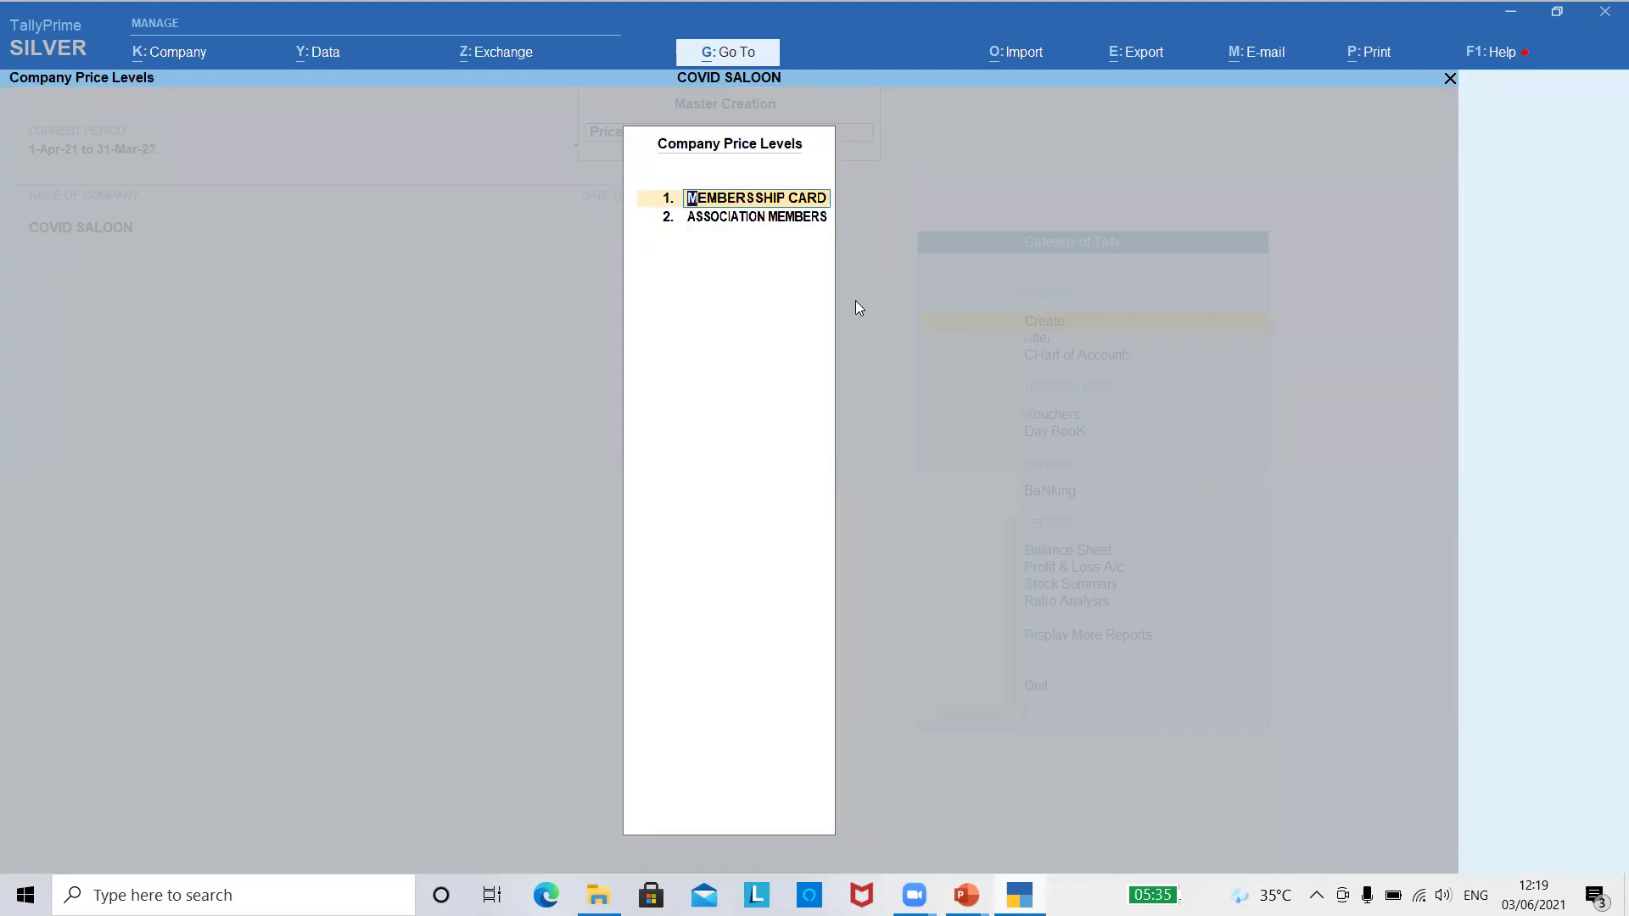
key(BackSpace)
key(ctrl+a)
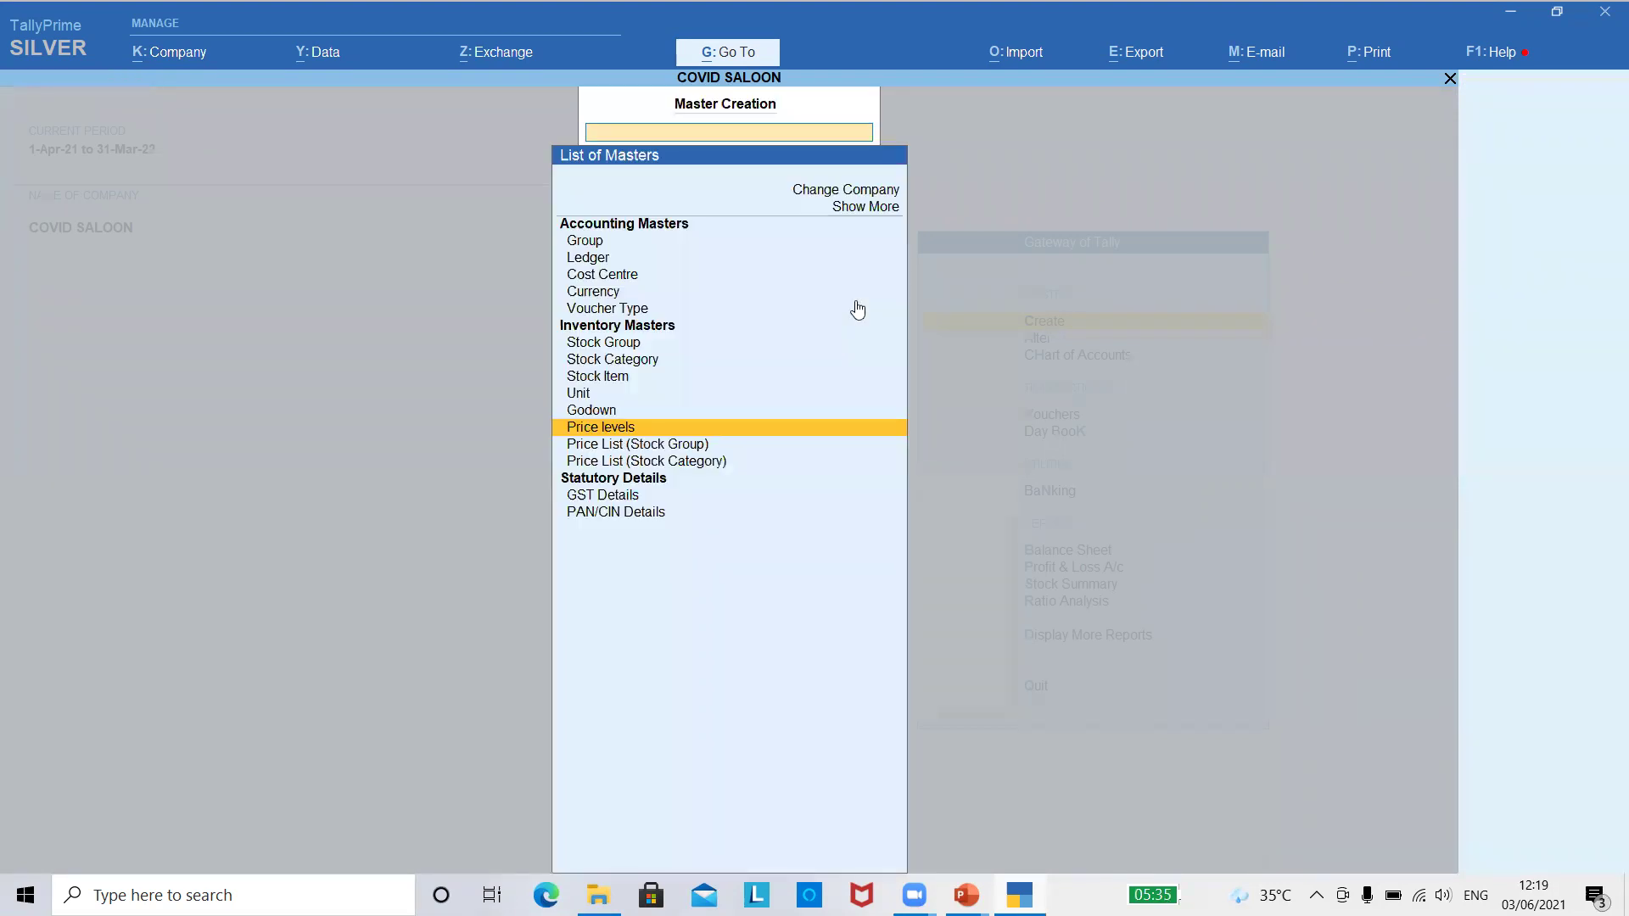
- Open the Price List (Stock Group) for SERVICE at the MEMBERSSHIP CARD price level
key(Down)
key(Return)
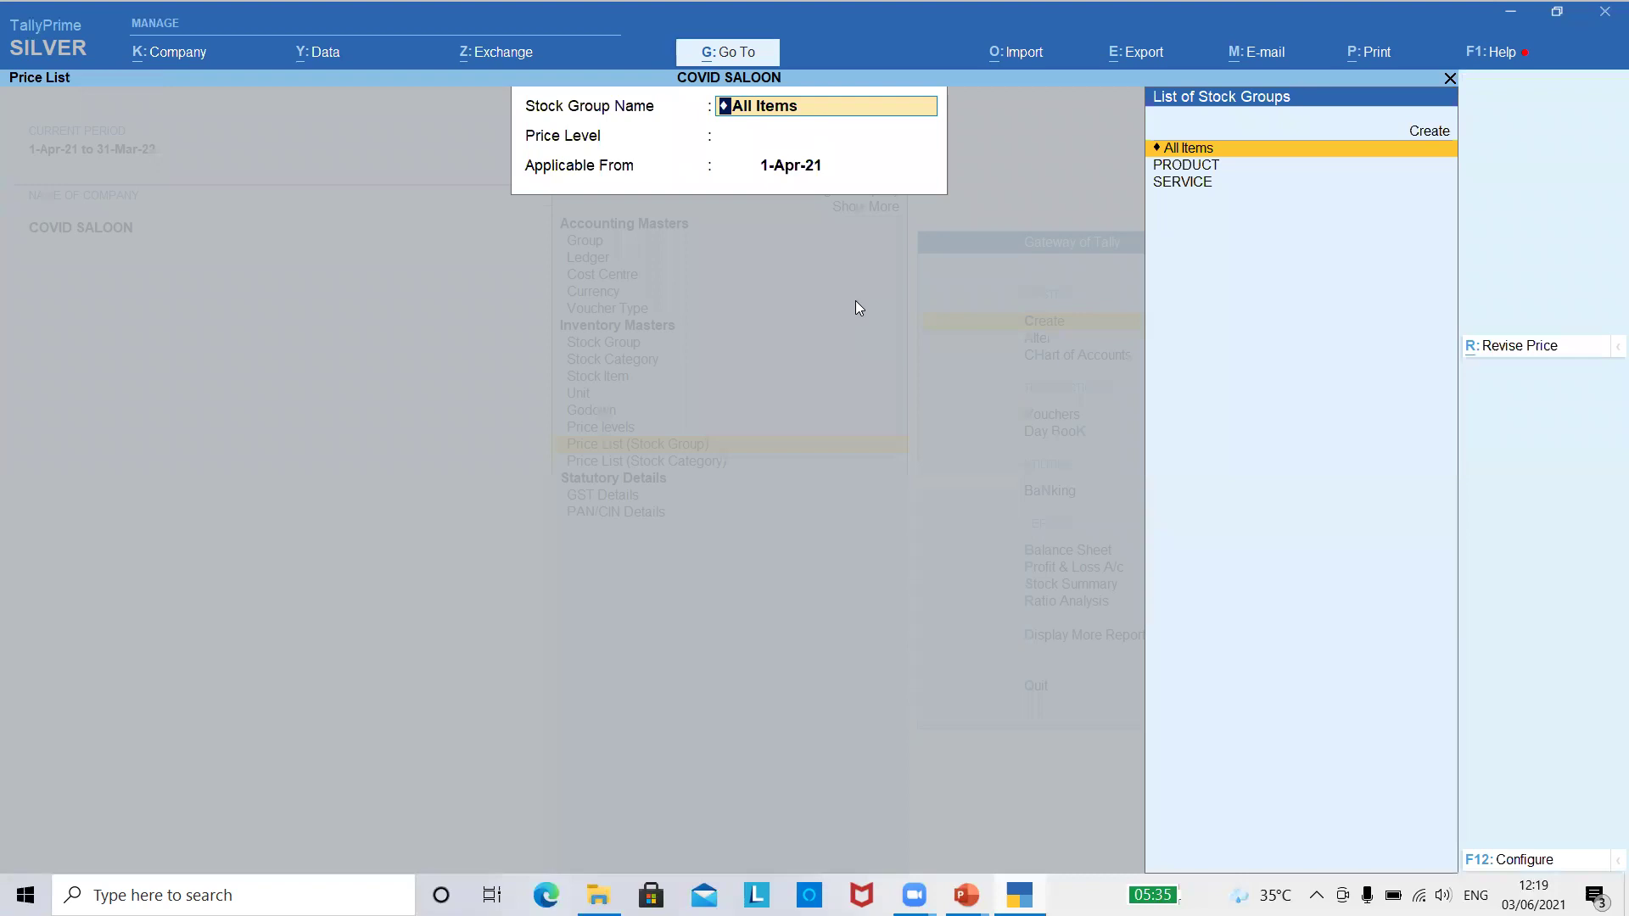
key(Down)
key(Down)
key(Return)
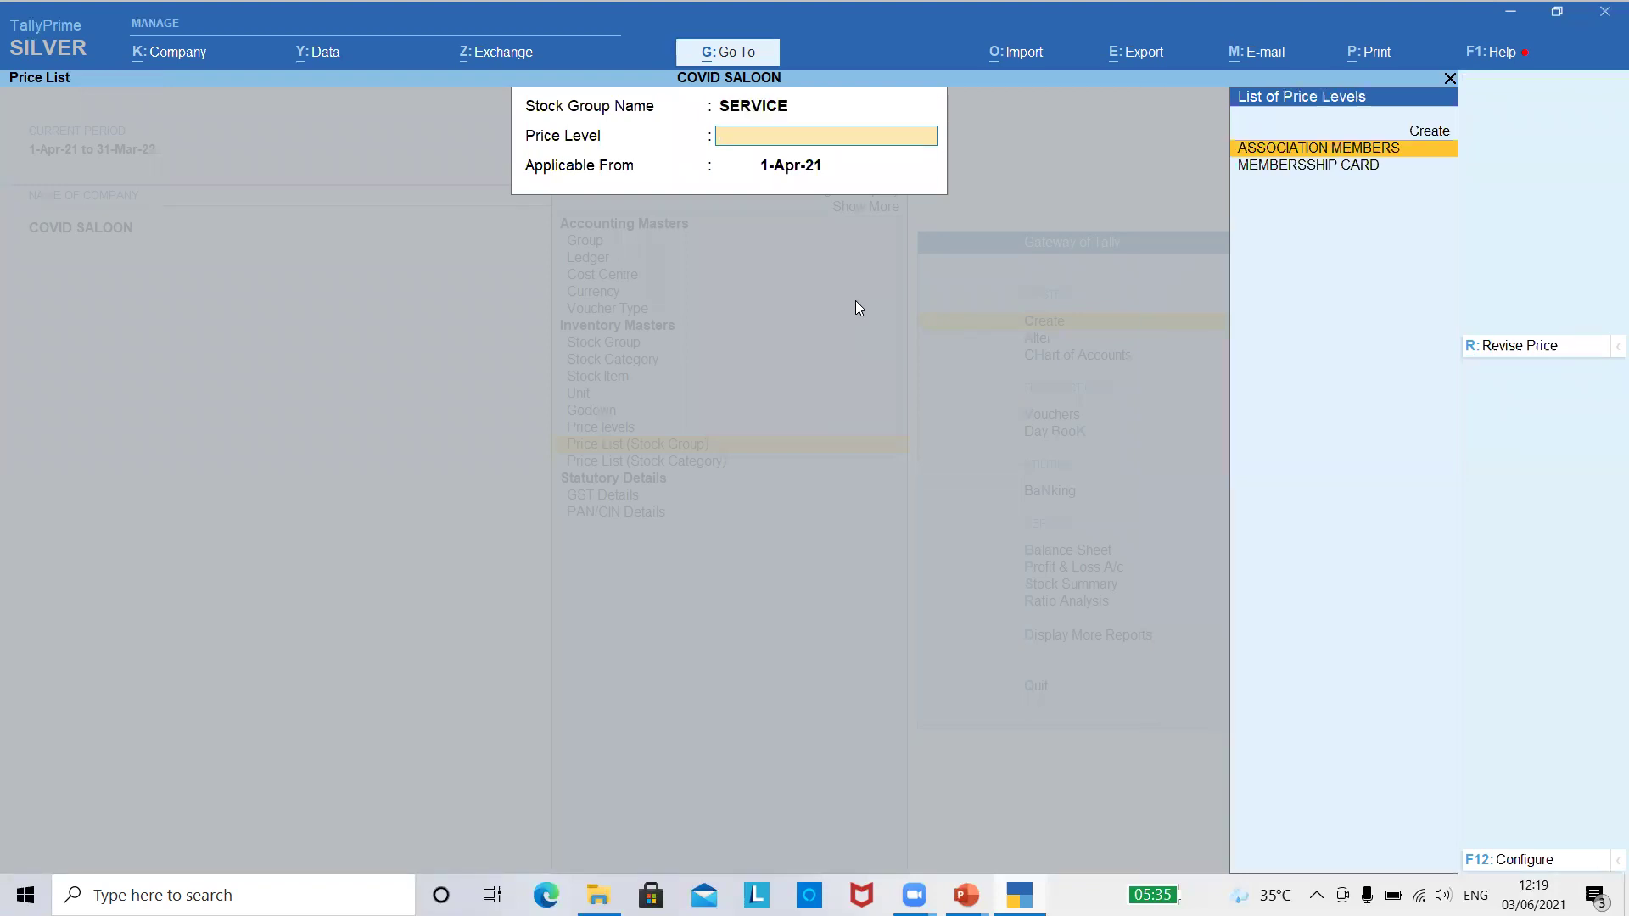
key(Down)
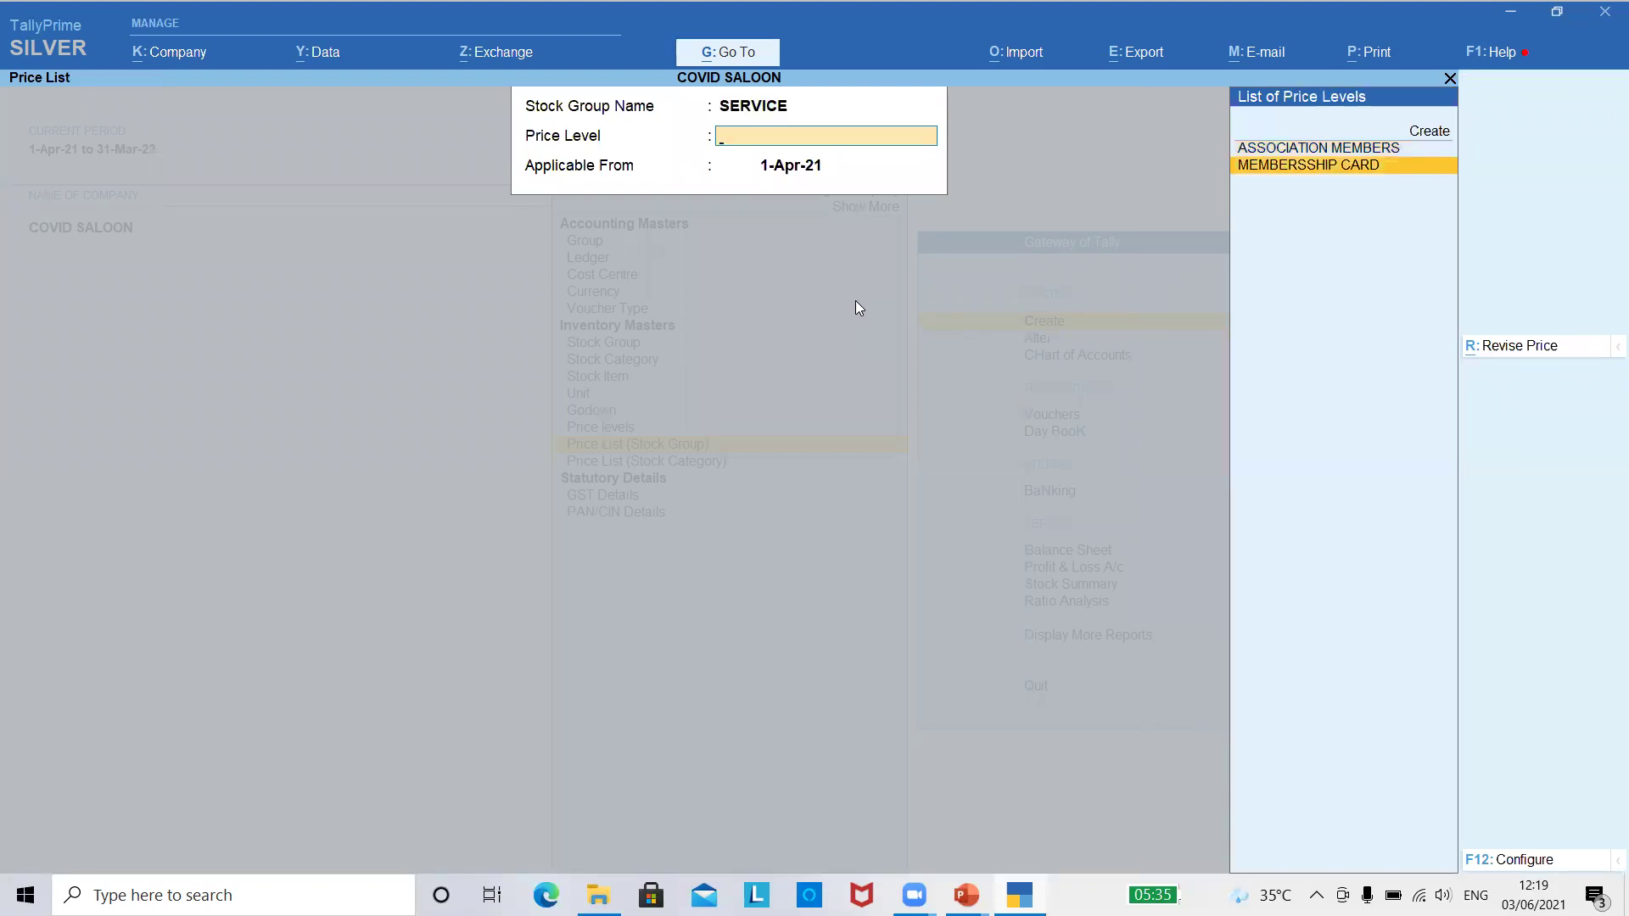
key(Return)
key(Return)
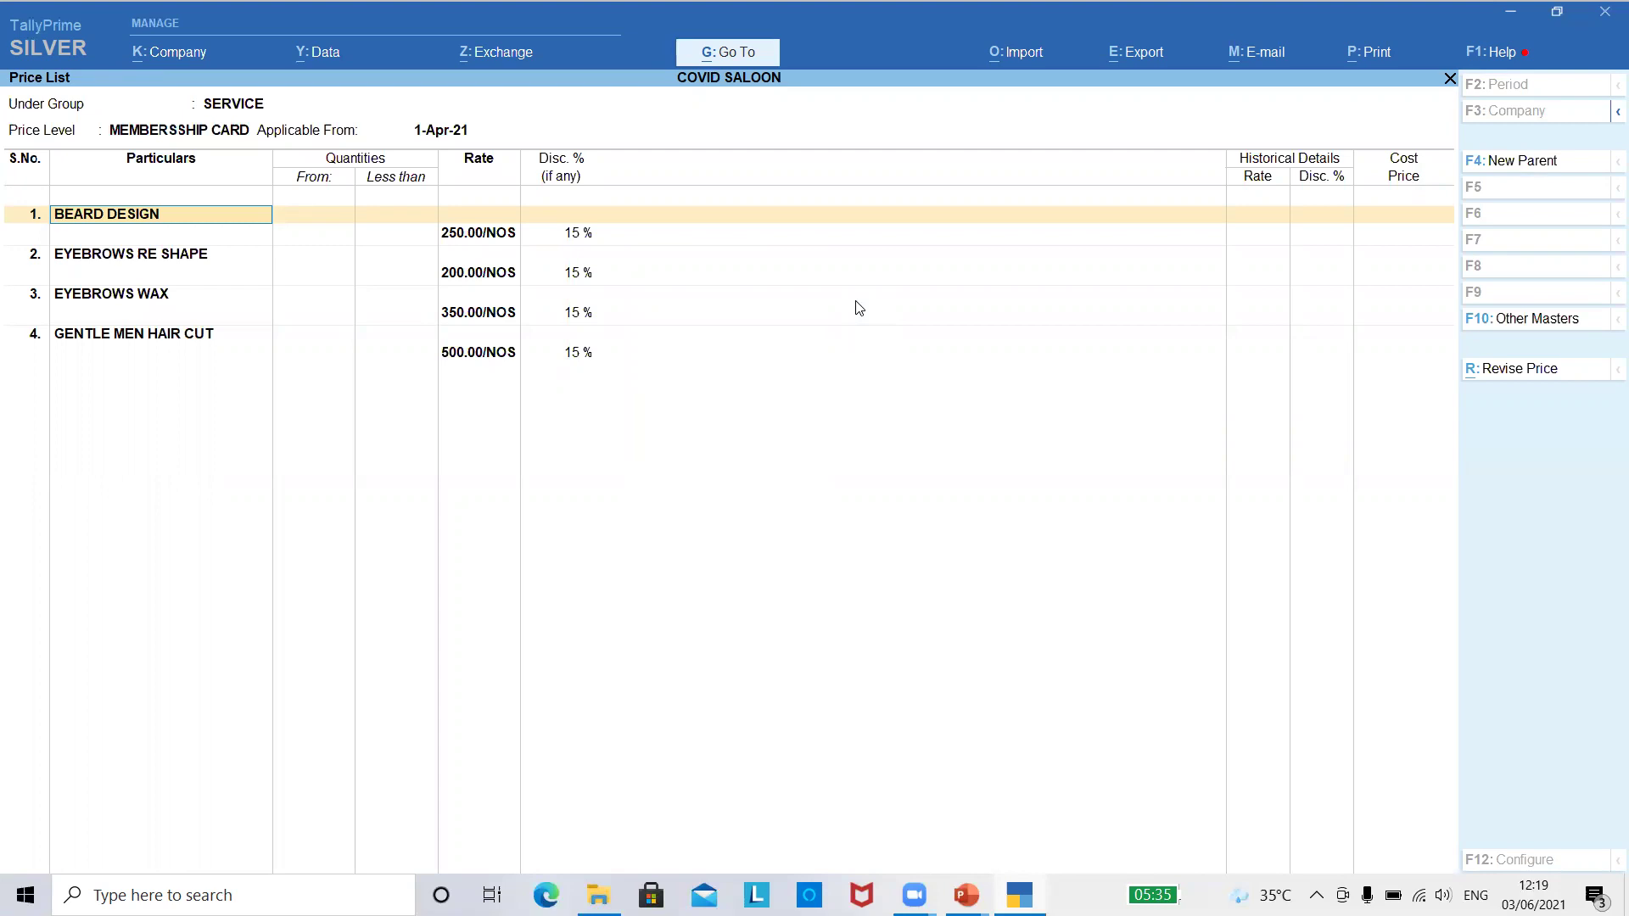
- Close the MEMBERSSHIP CARD service price list without saving changes
key(BackSpace)
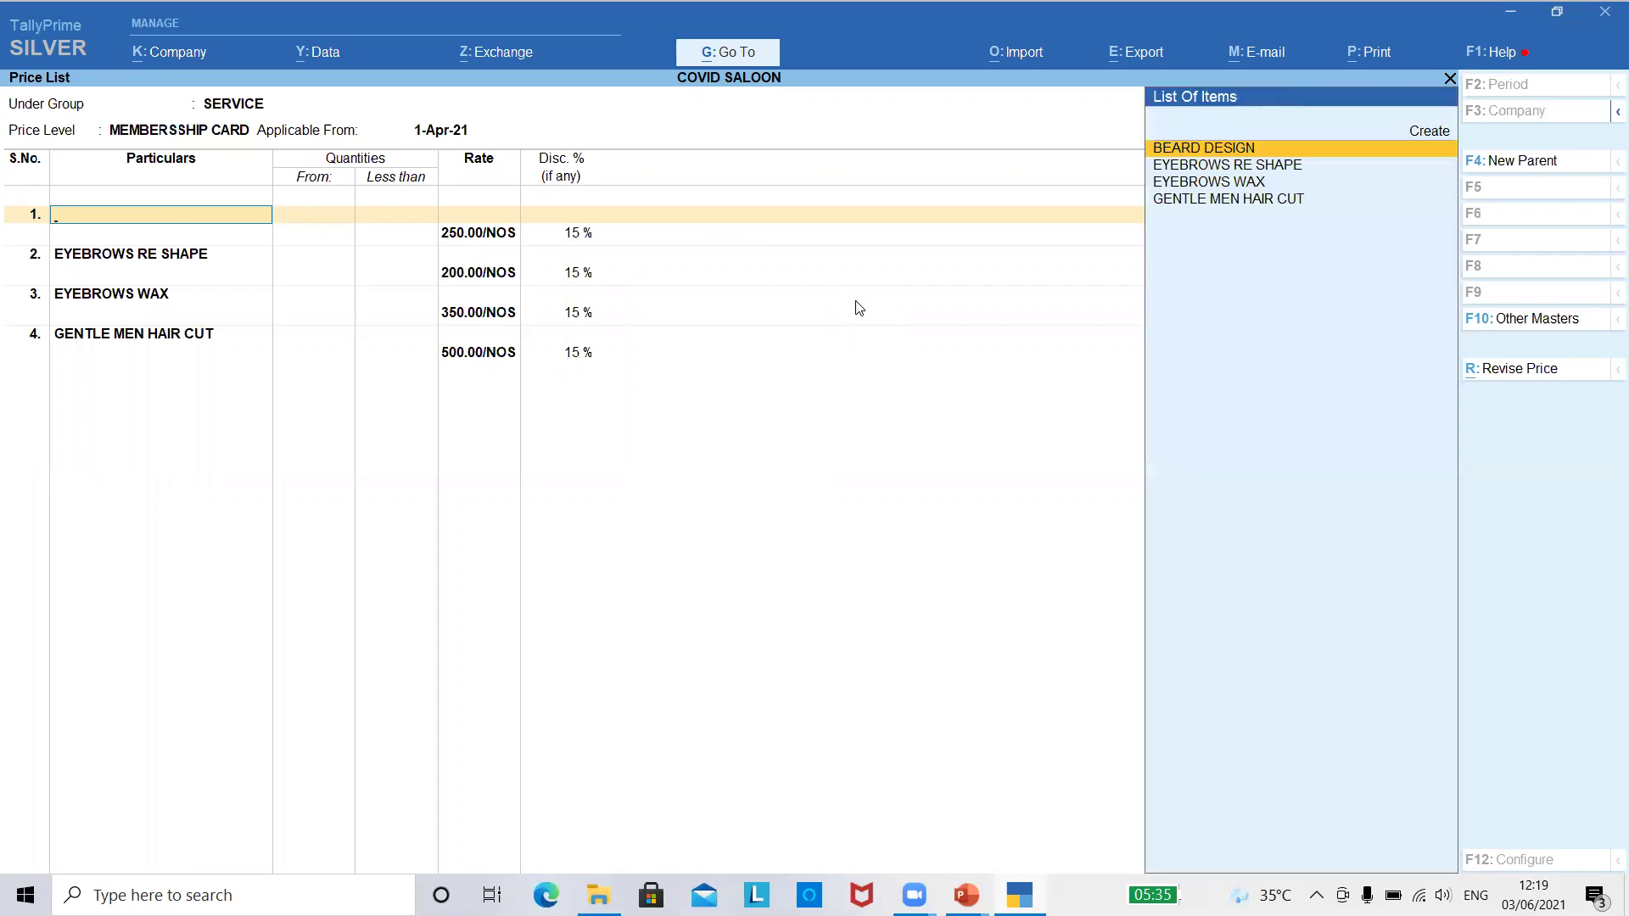
key(Escape)
key(Escape)
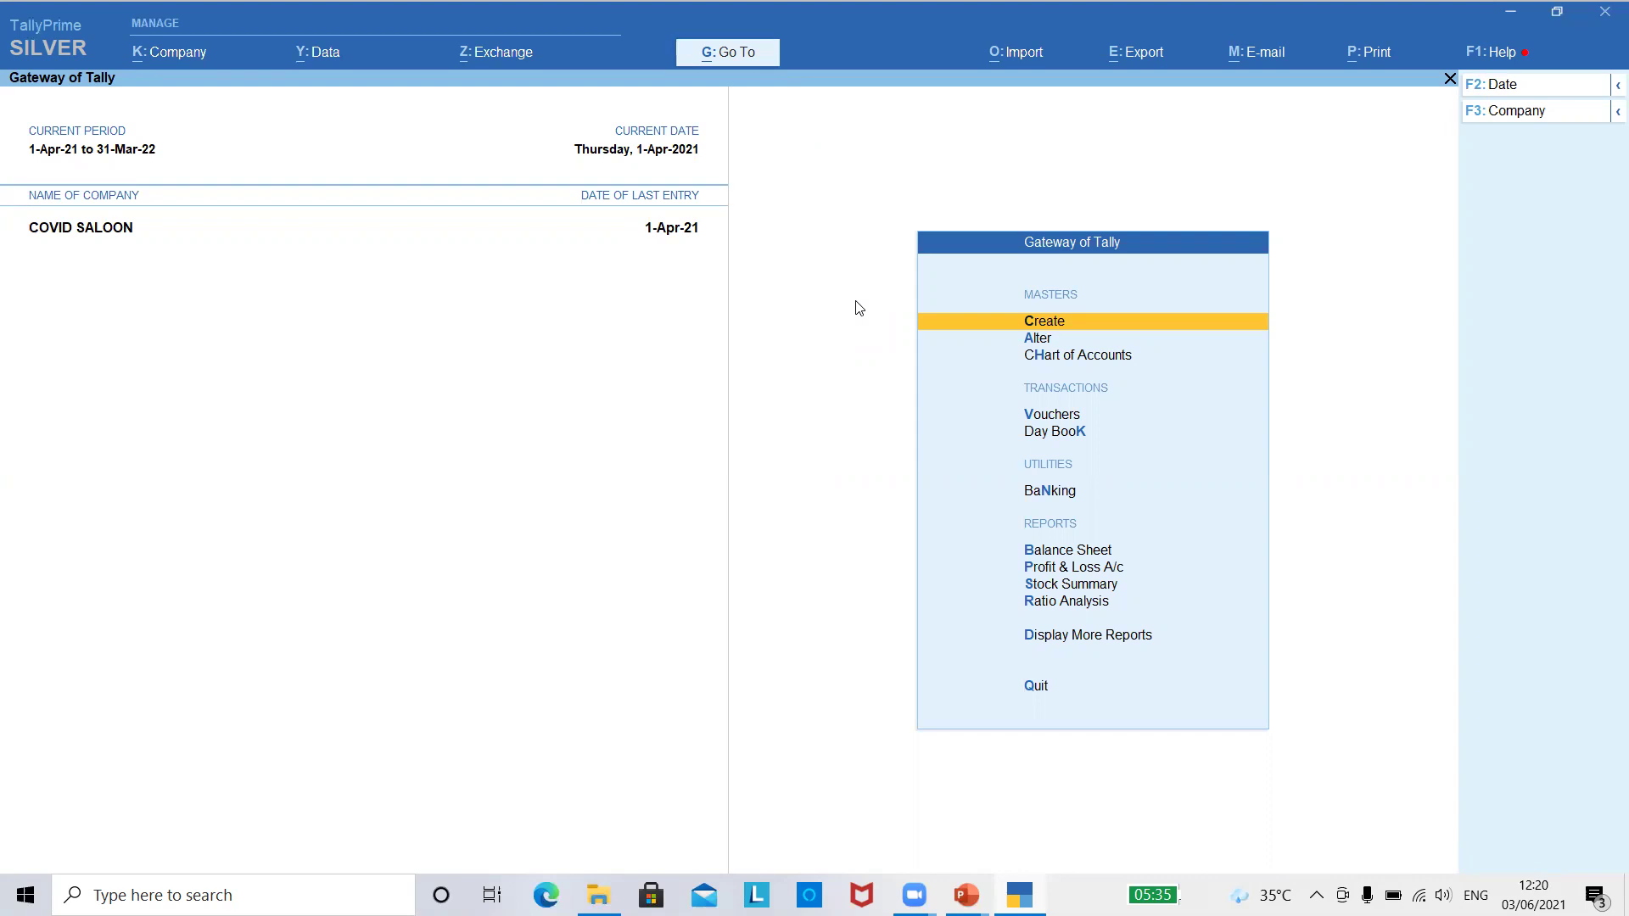
- Set the existing customer ledger's pricing level to MEMBERSSHIP CARD and save it
key(Down)
key(Return)
key(Down)
key(Return)
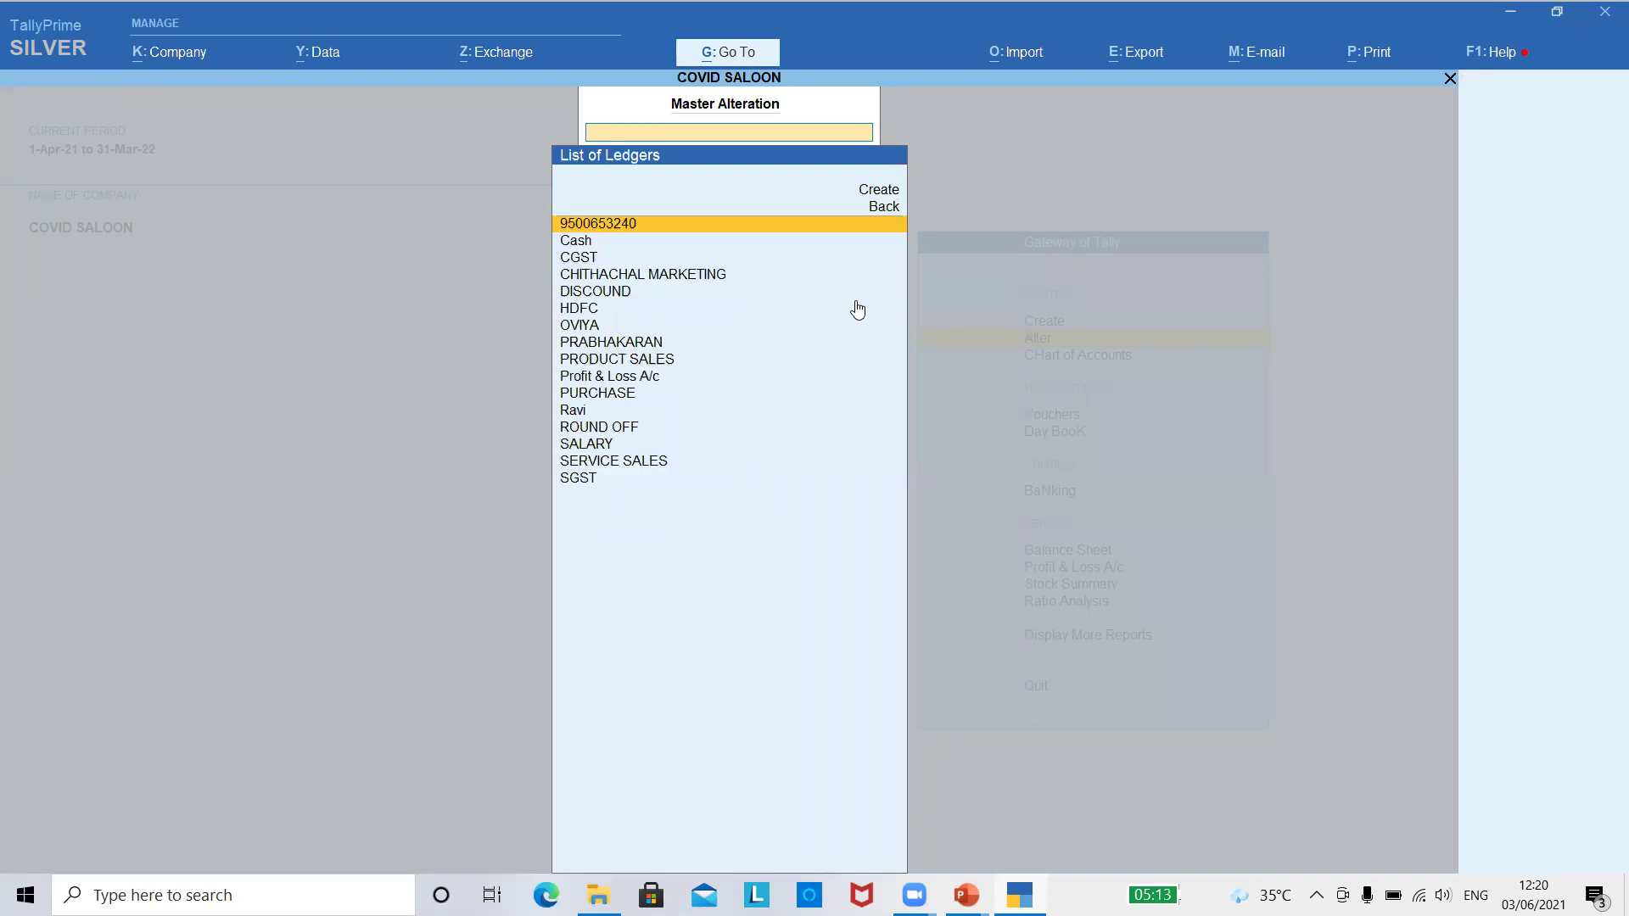
key(Return)
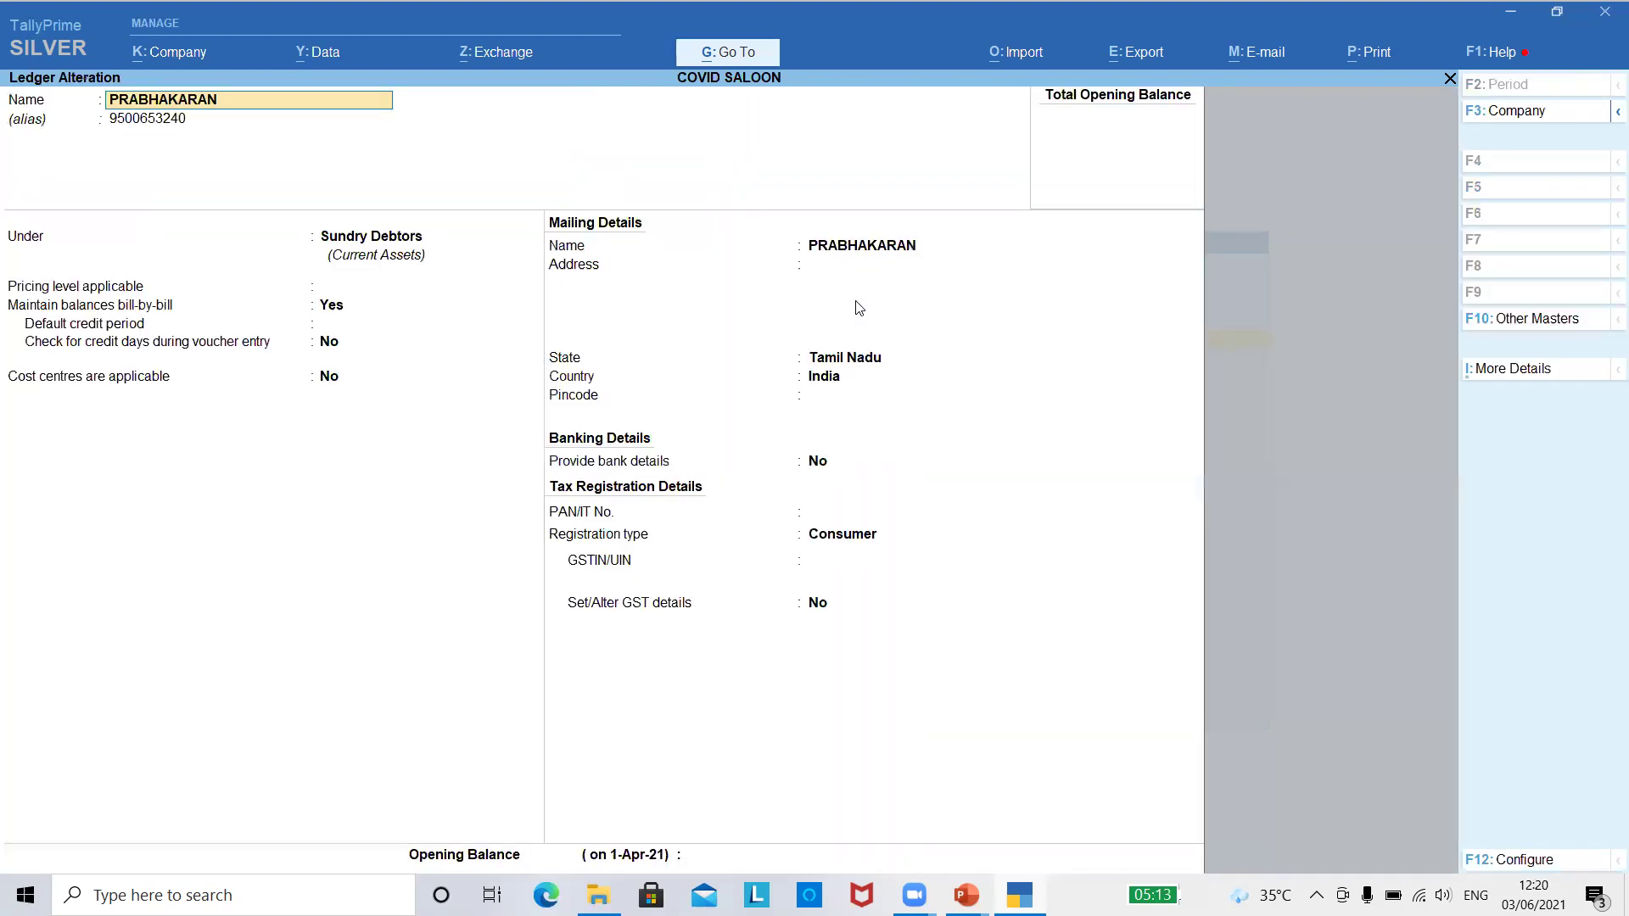
key(Return)
key(Return)
key(Return)
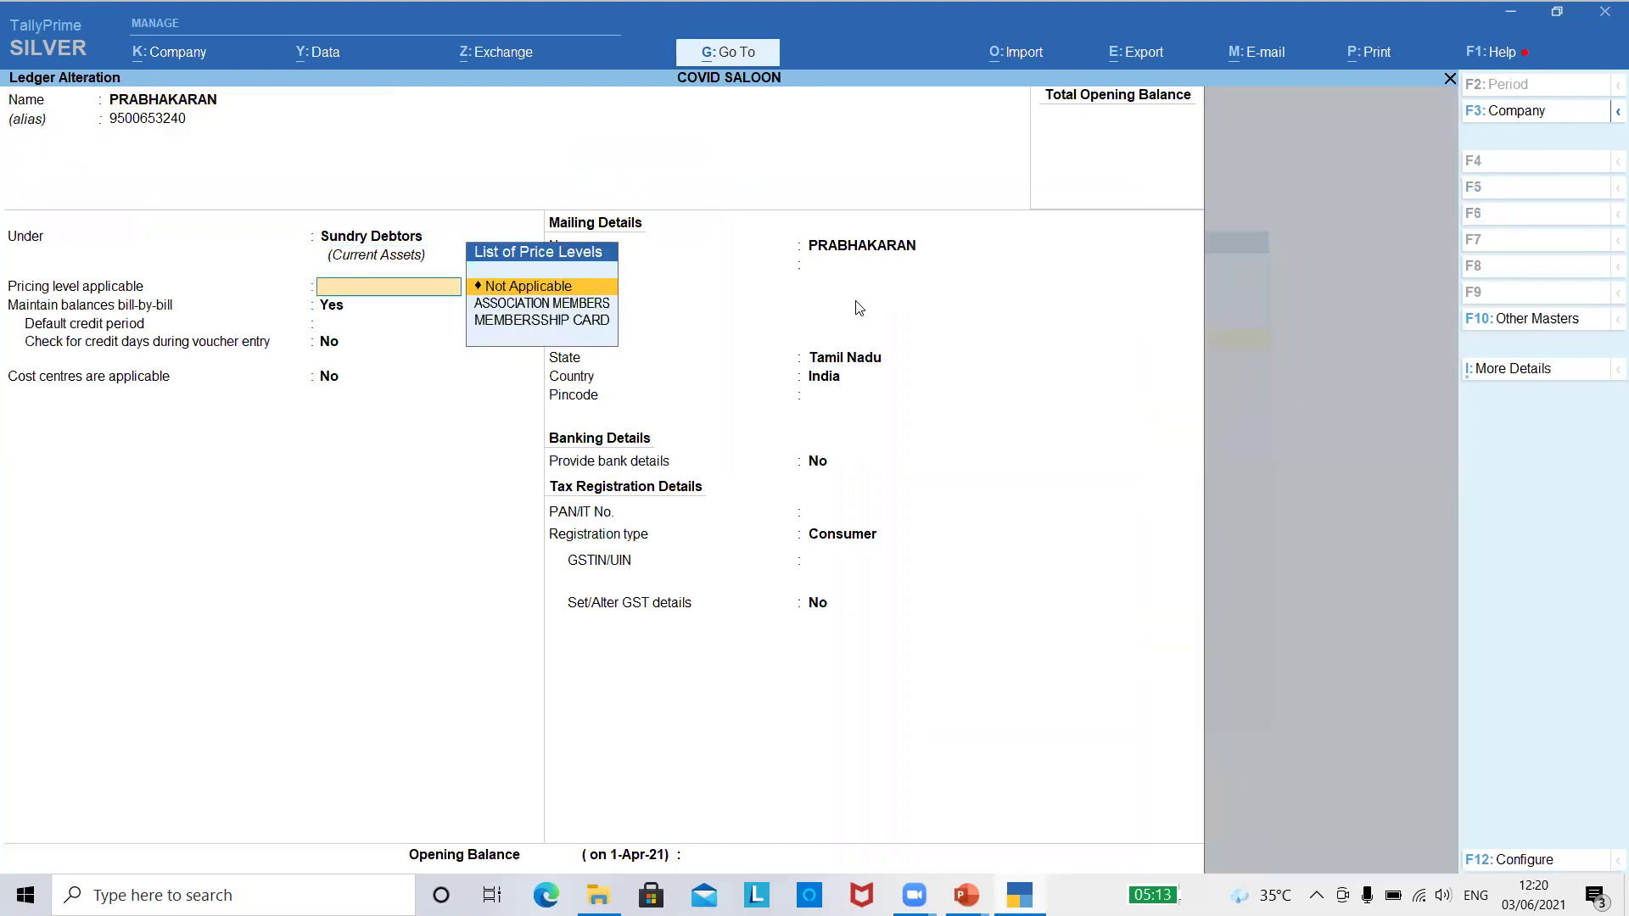
key(Down)
key(Down)
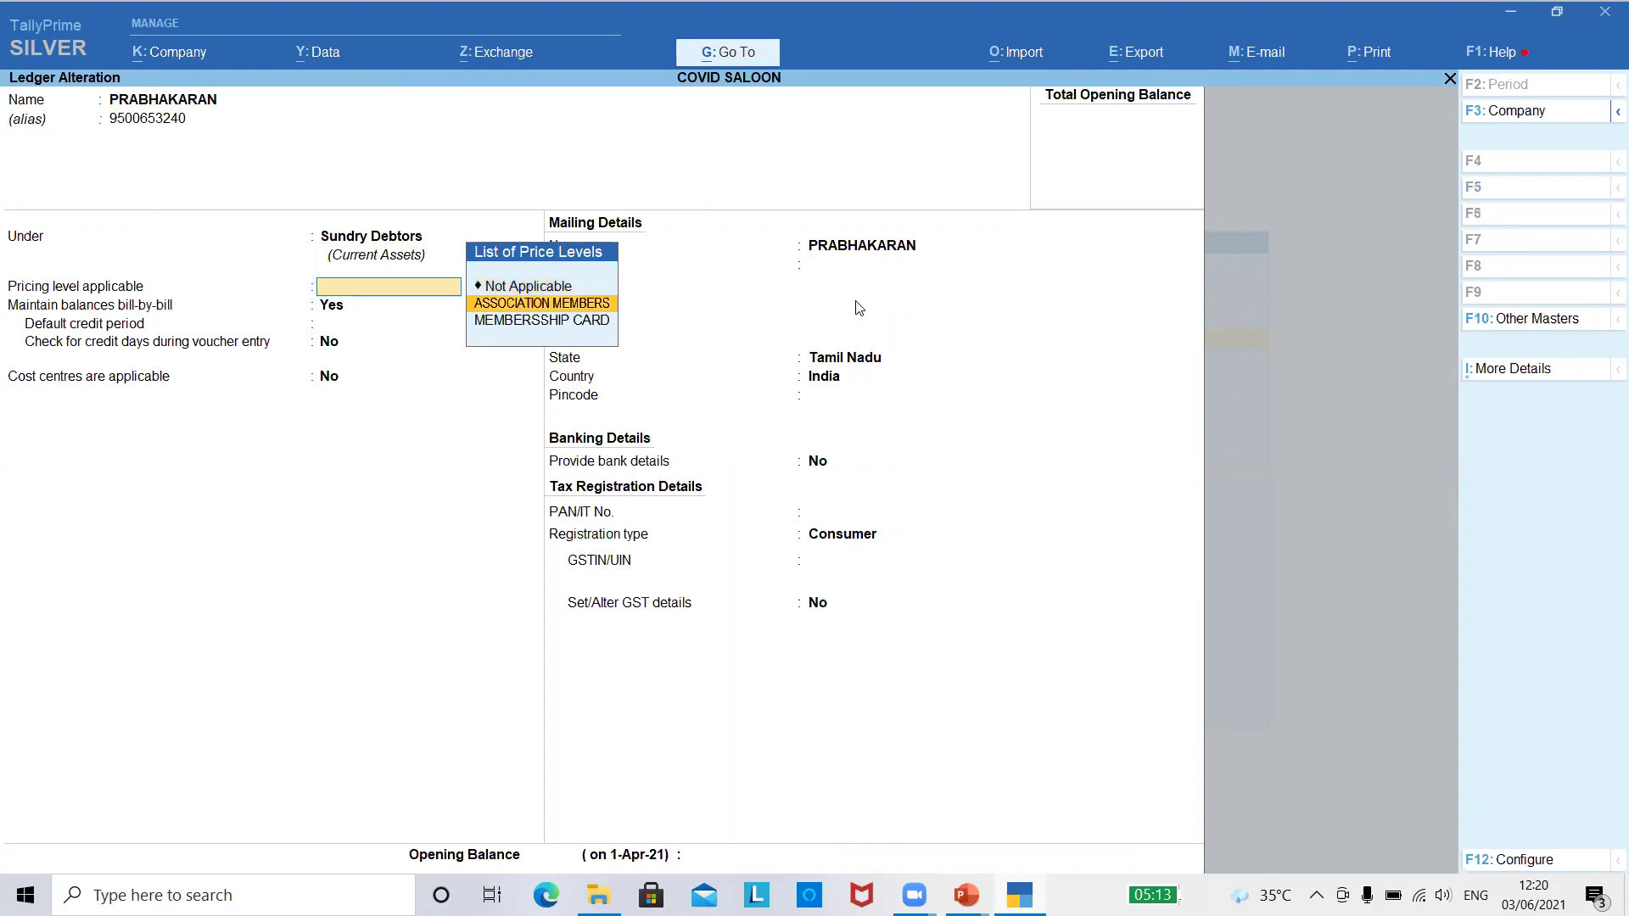
key(Return)
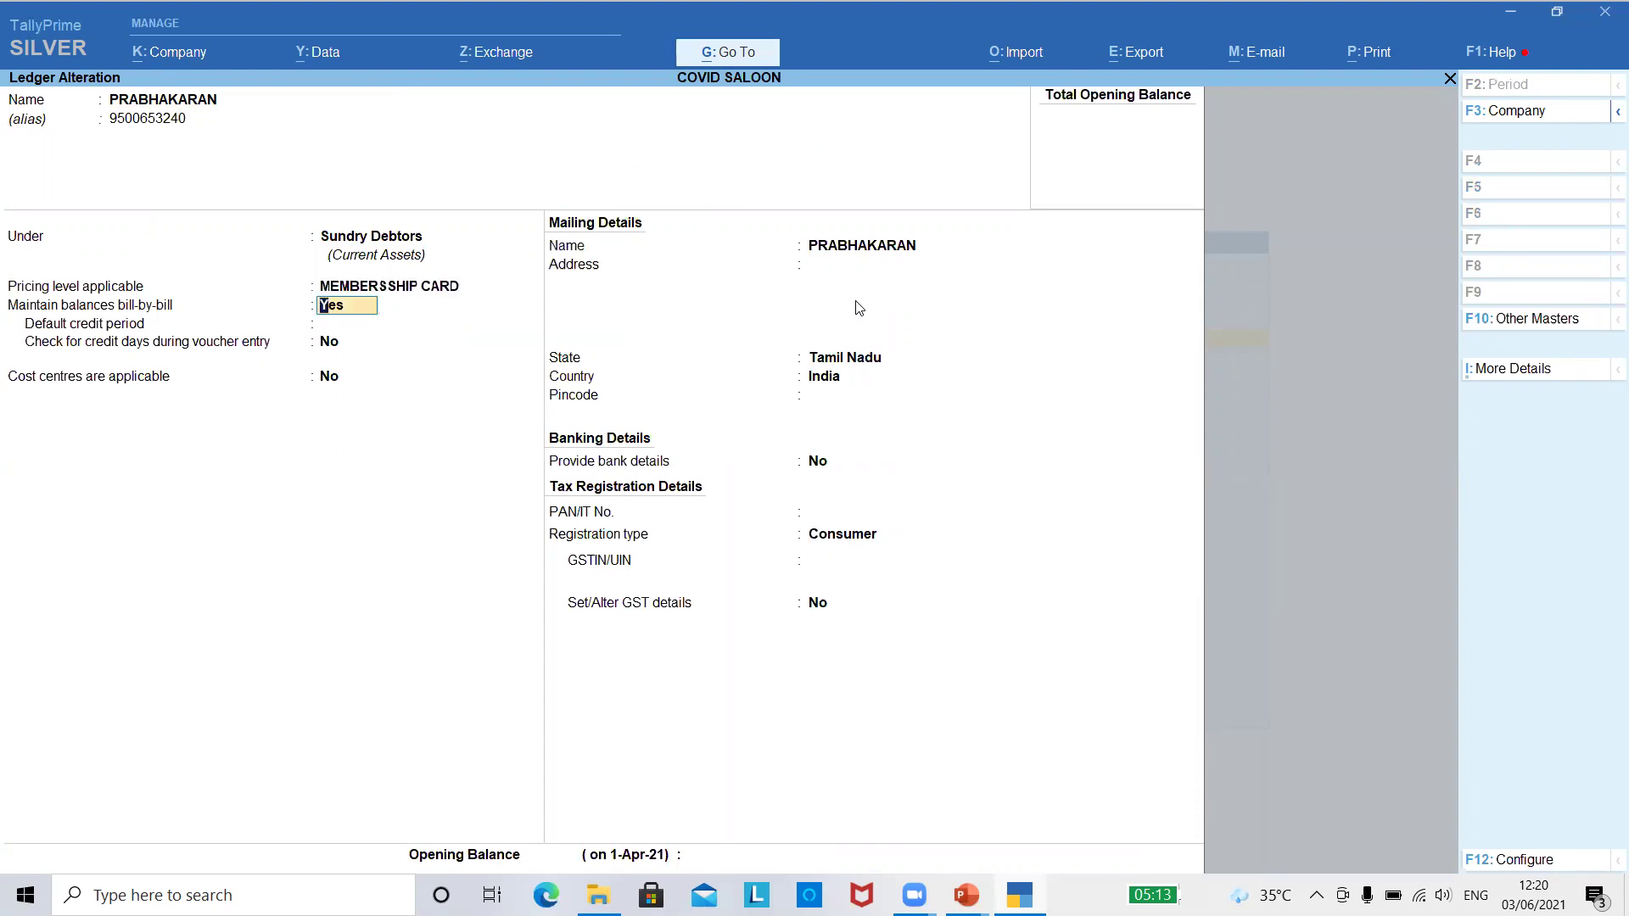
key(ctrl+a)
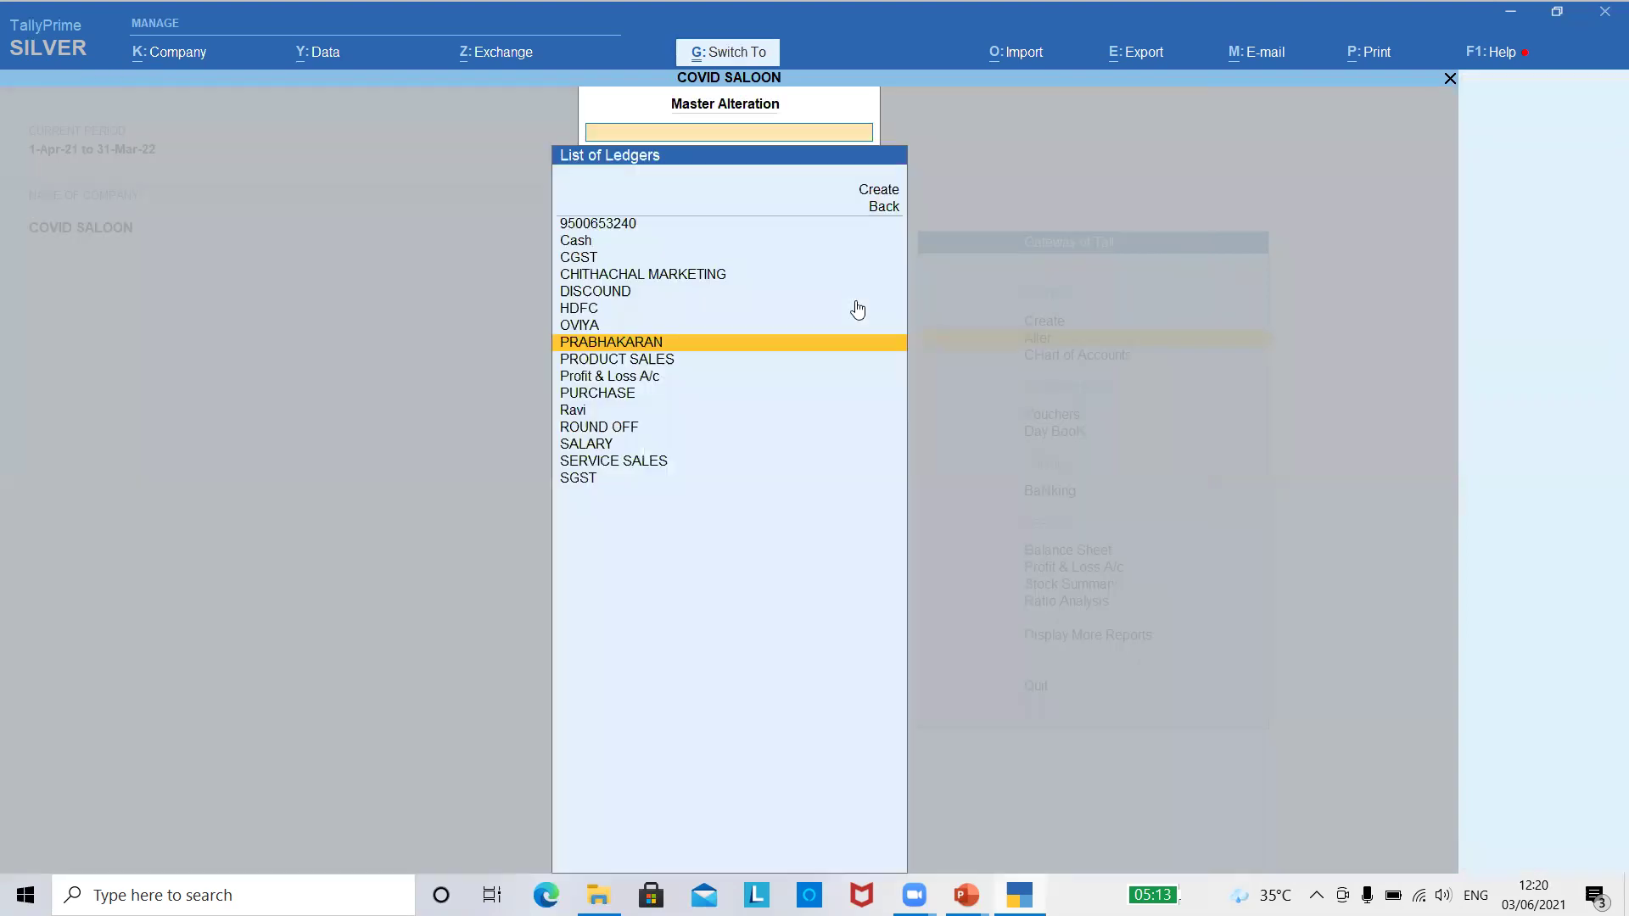
- Back out of ledger alteration to the ledger masters list
key(Escape)
key(Escape)
key(Return)
key(Down)
key(Return)
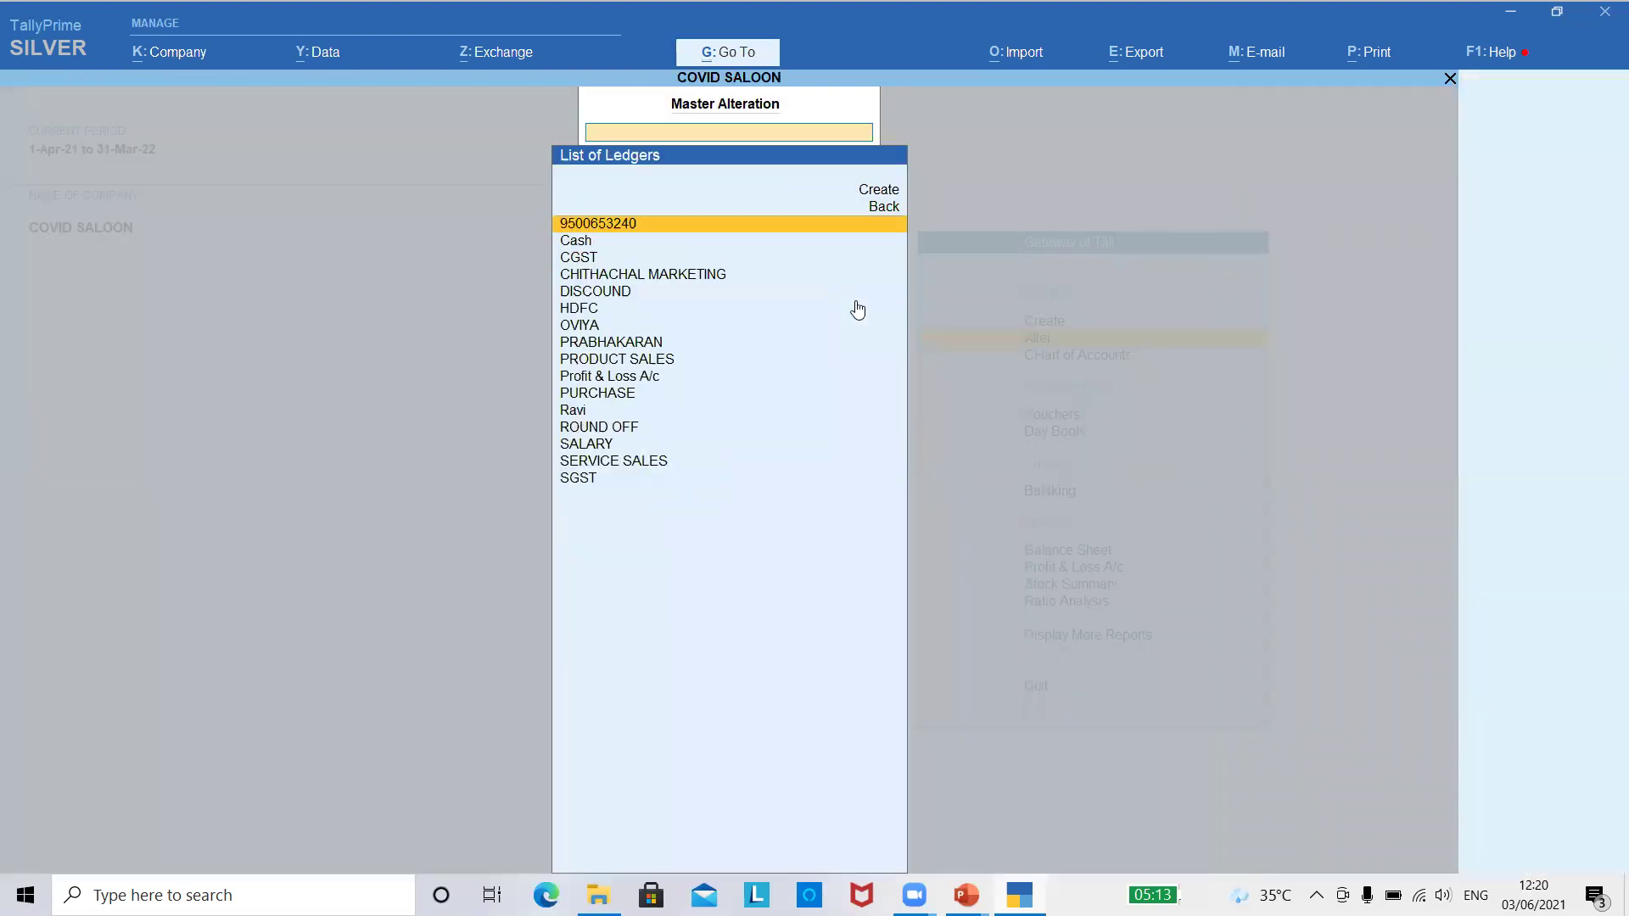
key(Down)
key(Escape)
key(Up)
key(Down)
key(Return)
- Create a Sundry Debtors ledger with customer name, phone alias and ASSOCIATION MEMBERS pricing
key(Up)
key(Up)
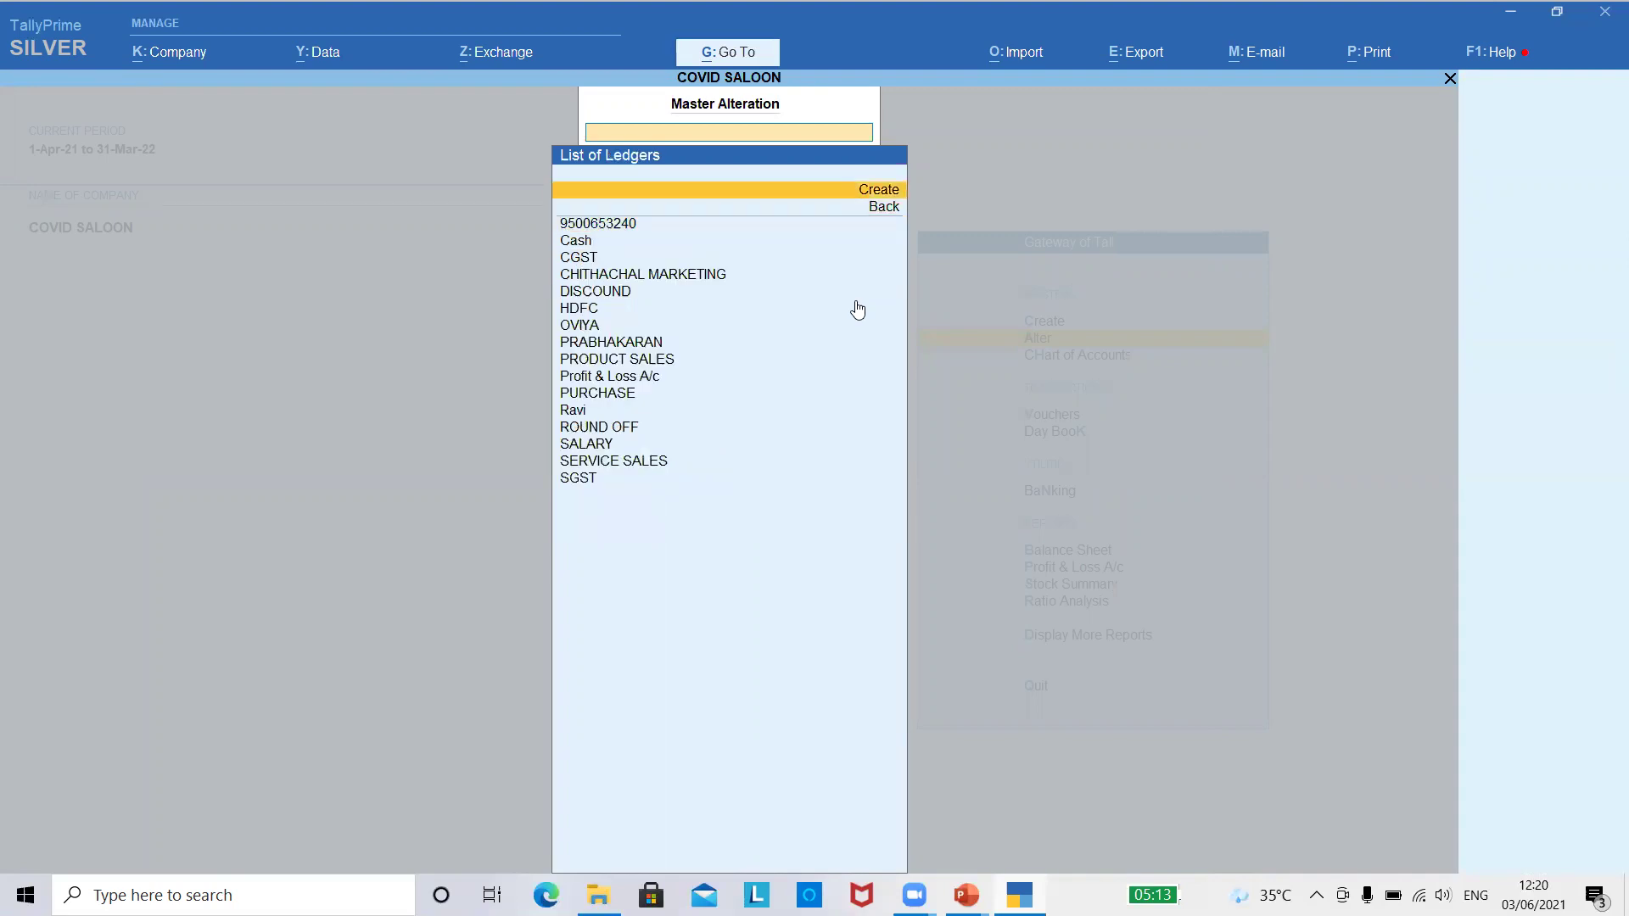
key(Return)
text(M)
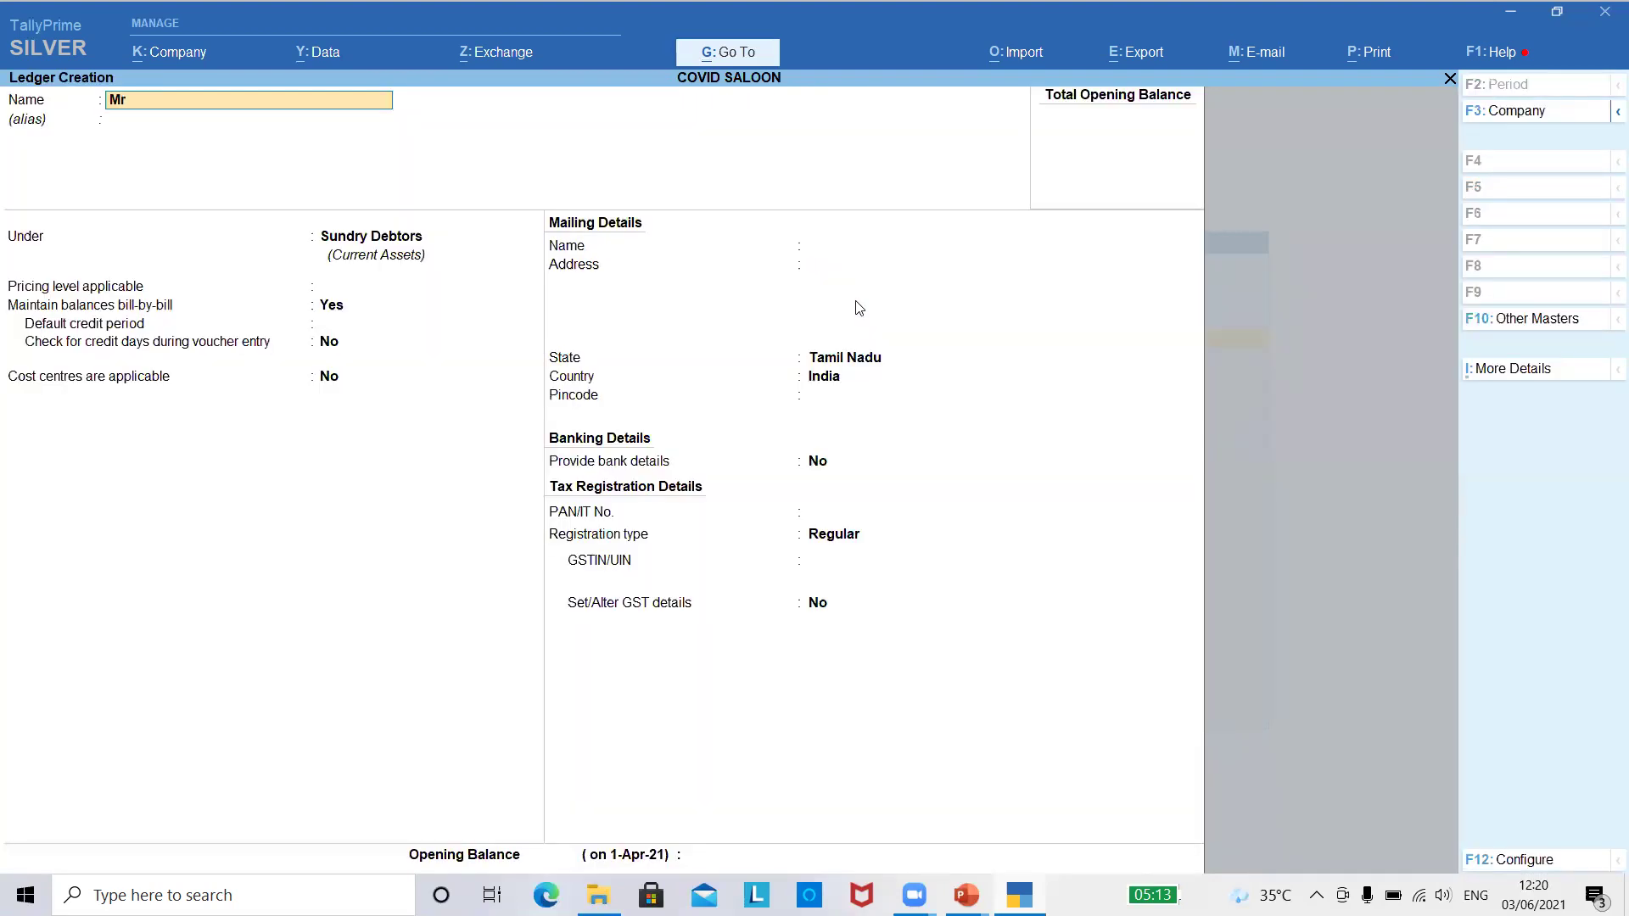
text(urugan)
key(Return)
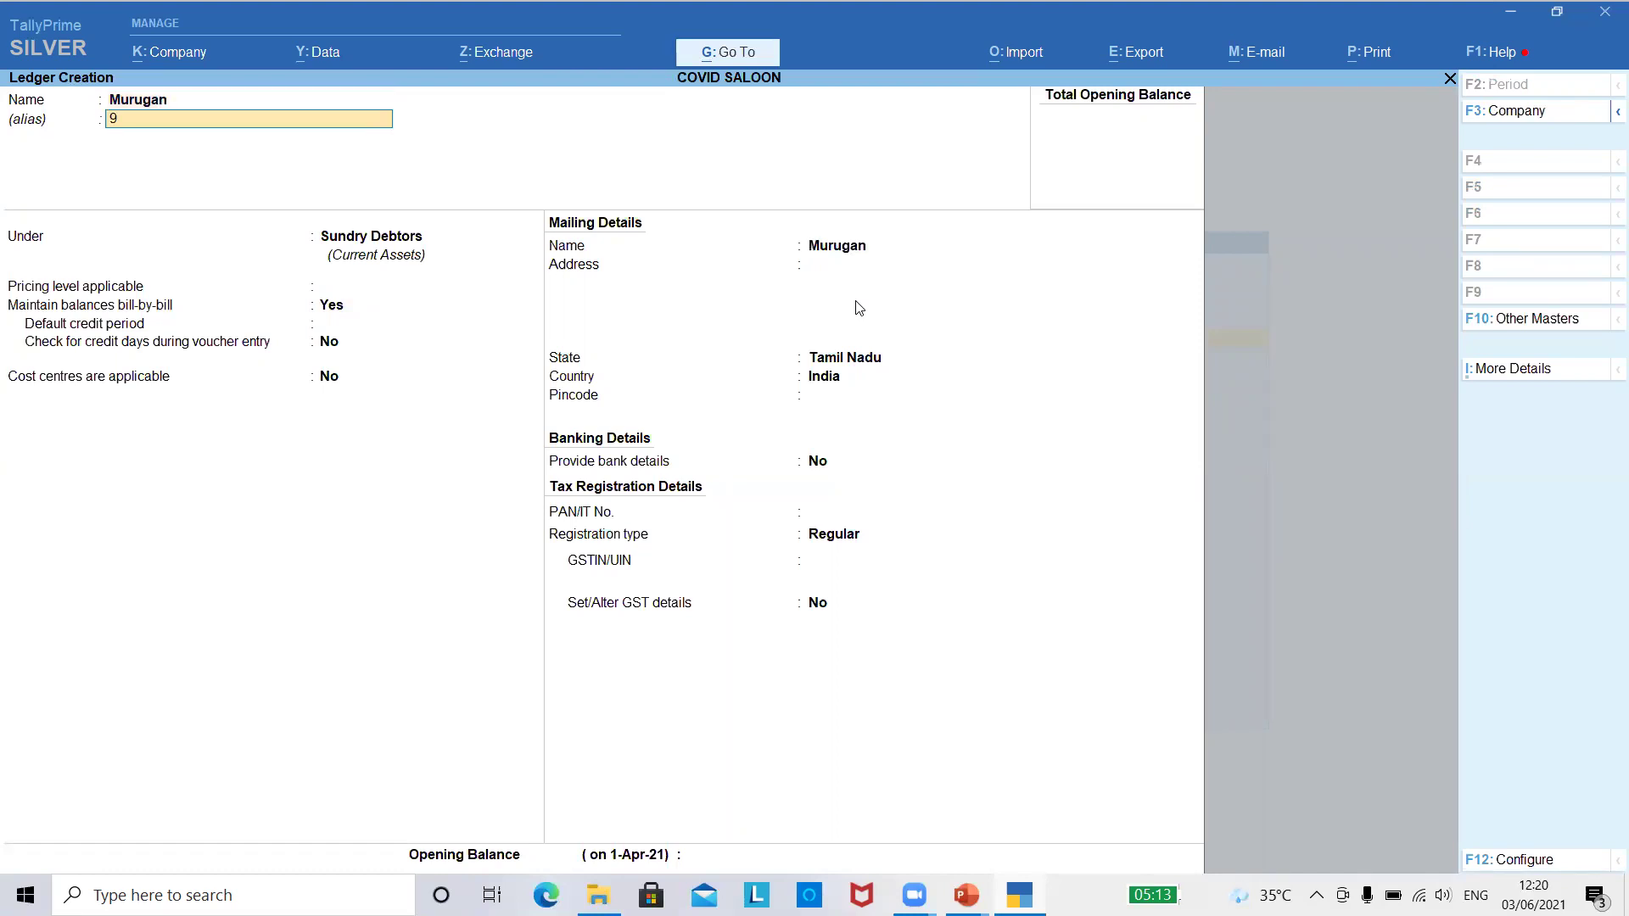
key(Return)
key(Return)
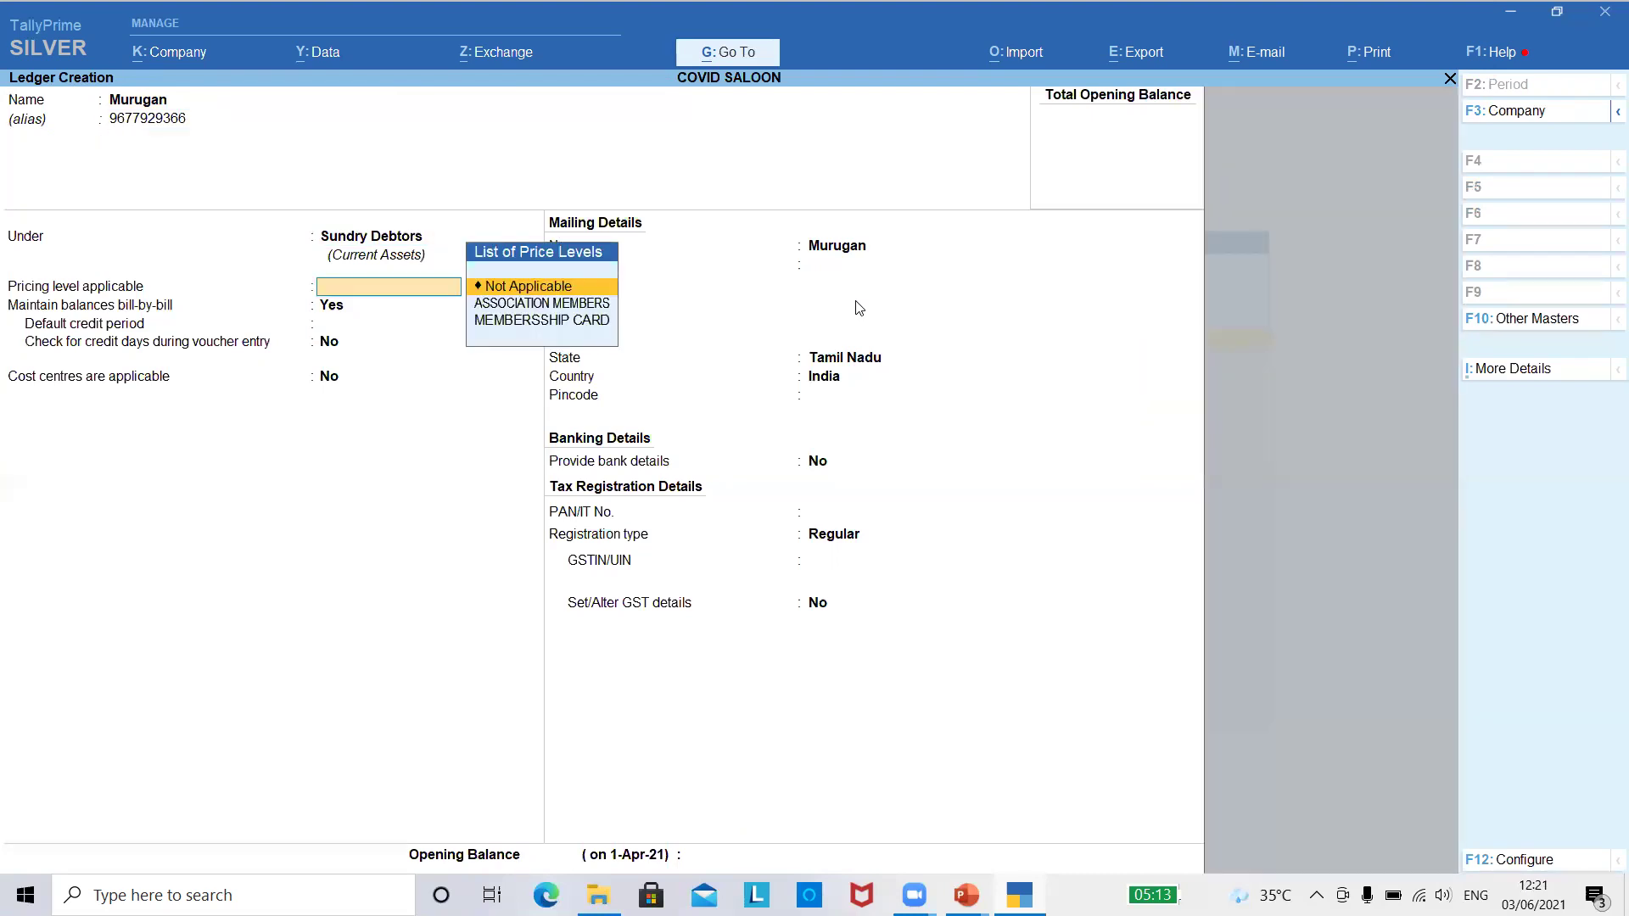
key(Down)
key(Return)
key(ctrl)
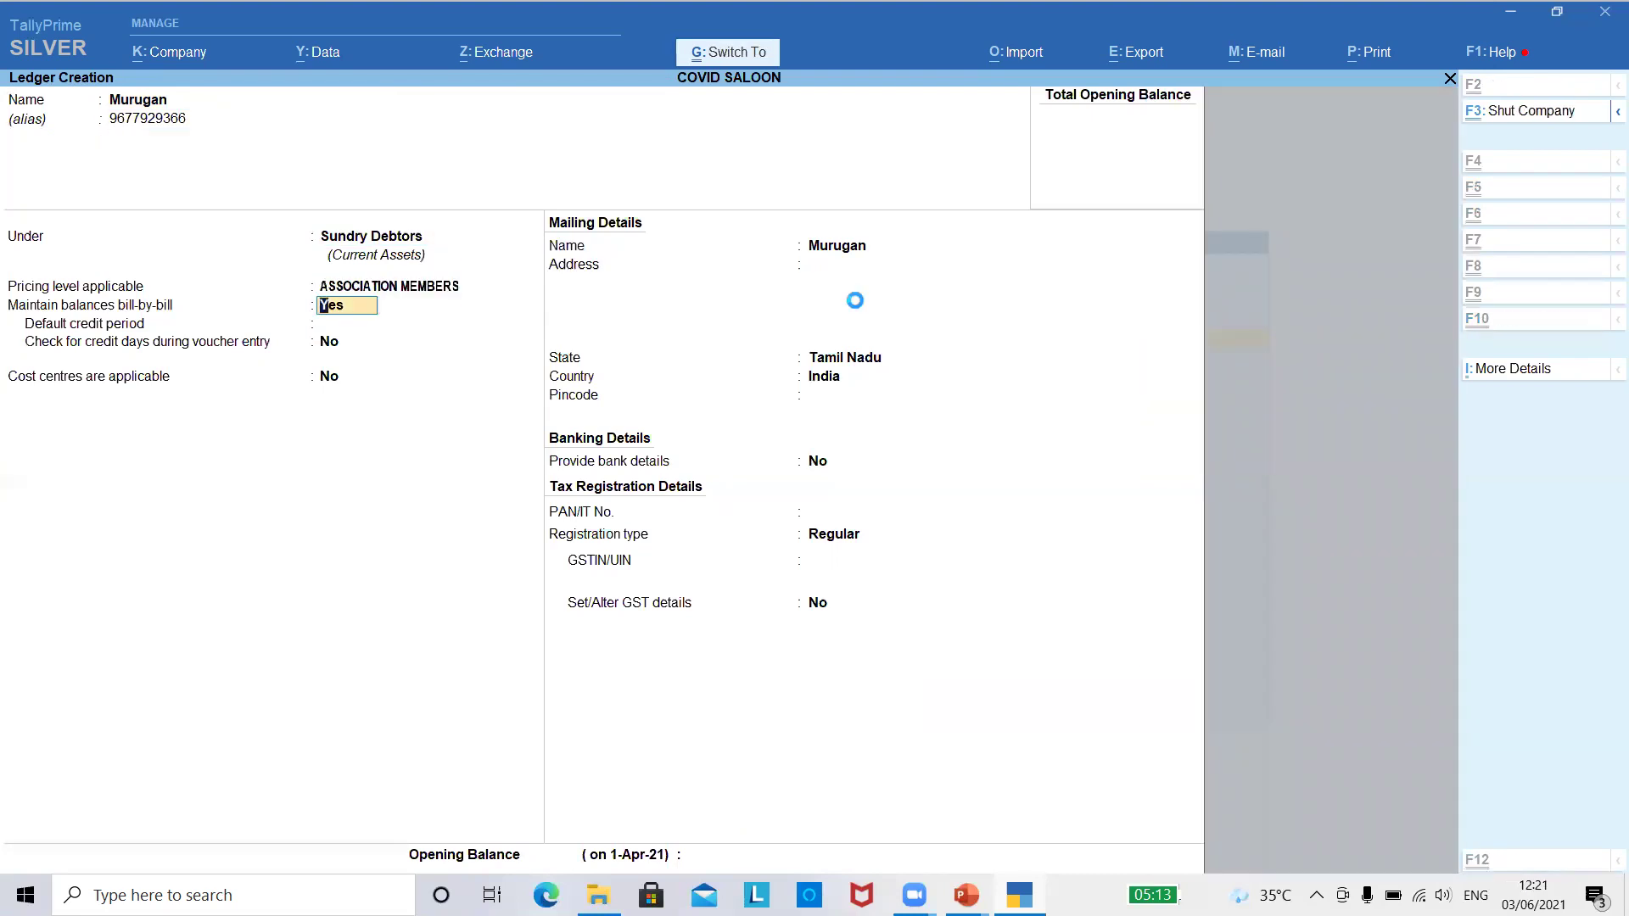
key(ctrl+a)
key(Escape)
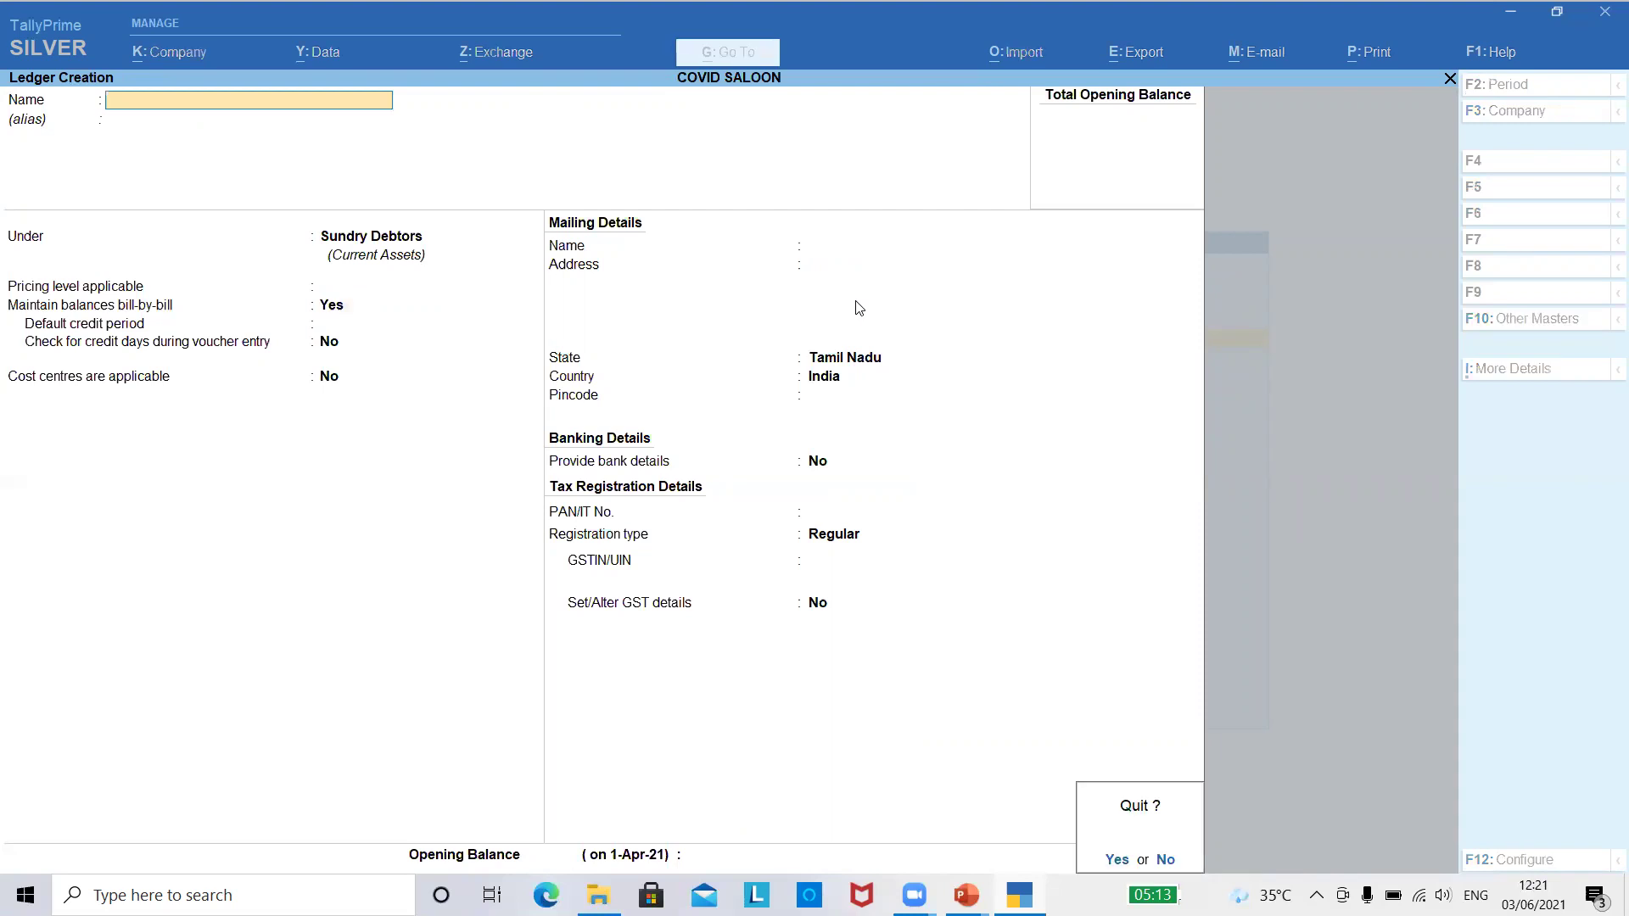
key(y)
key(Escape)
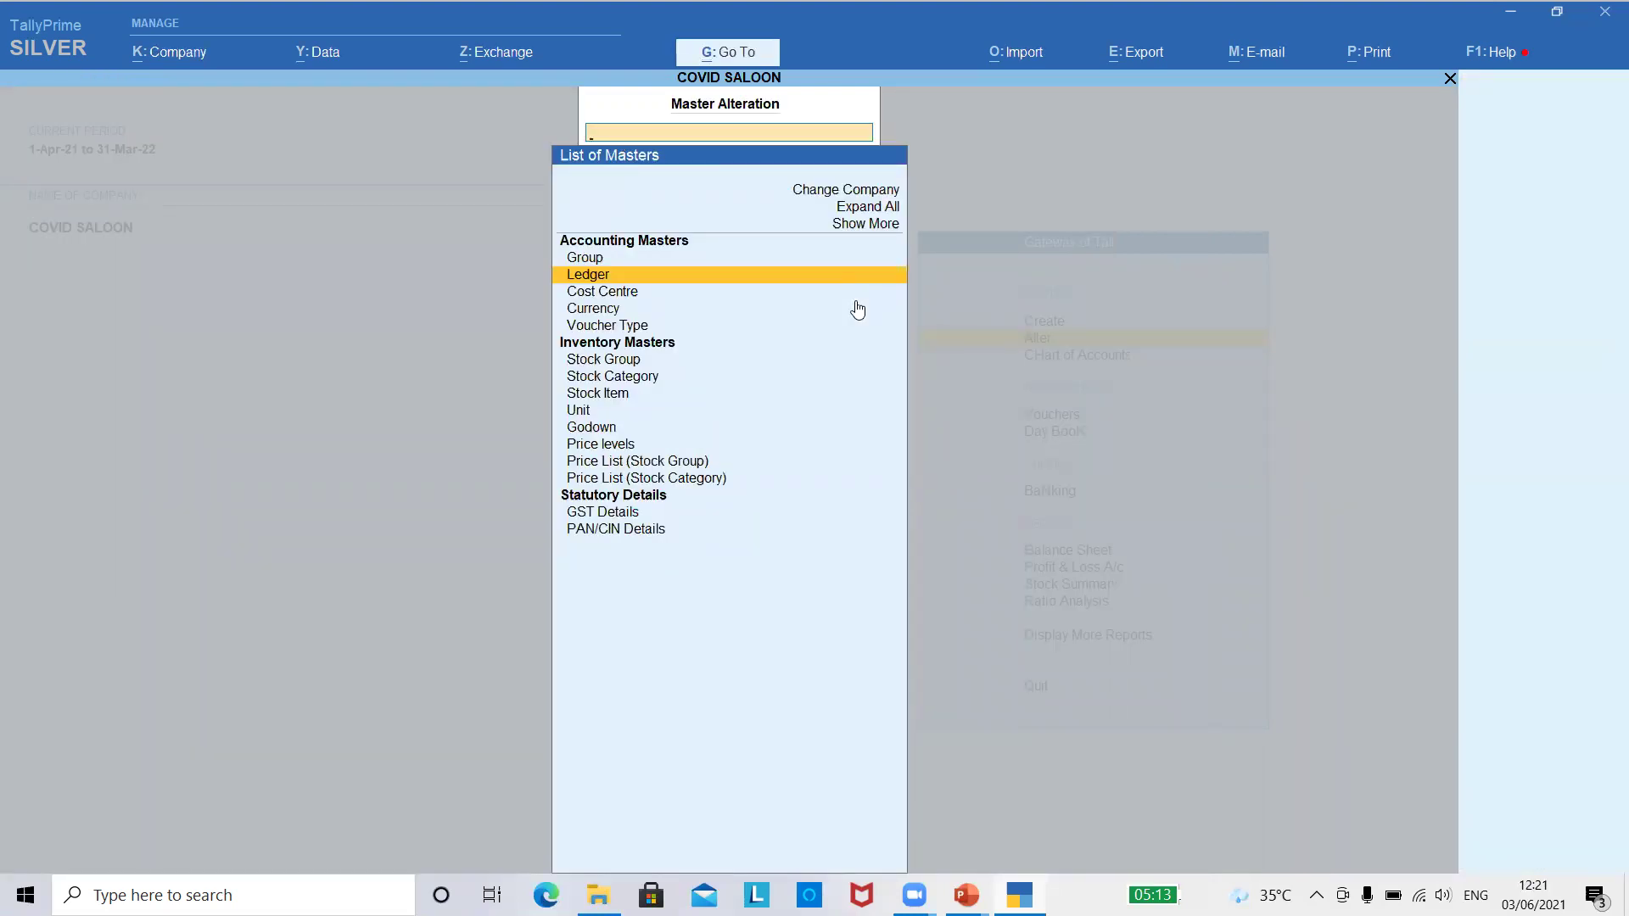
- Start a Sales voucher, choosing the membership-card customer by phone-number alias as party
key(Escape)
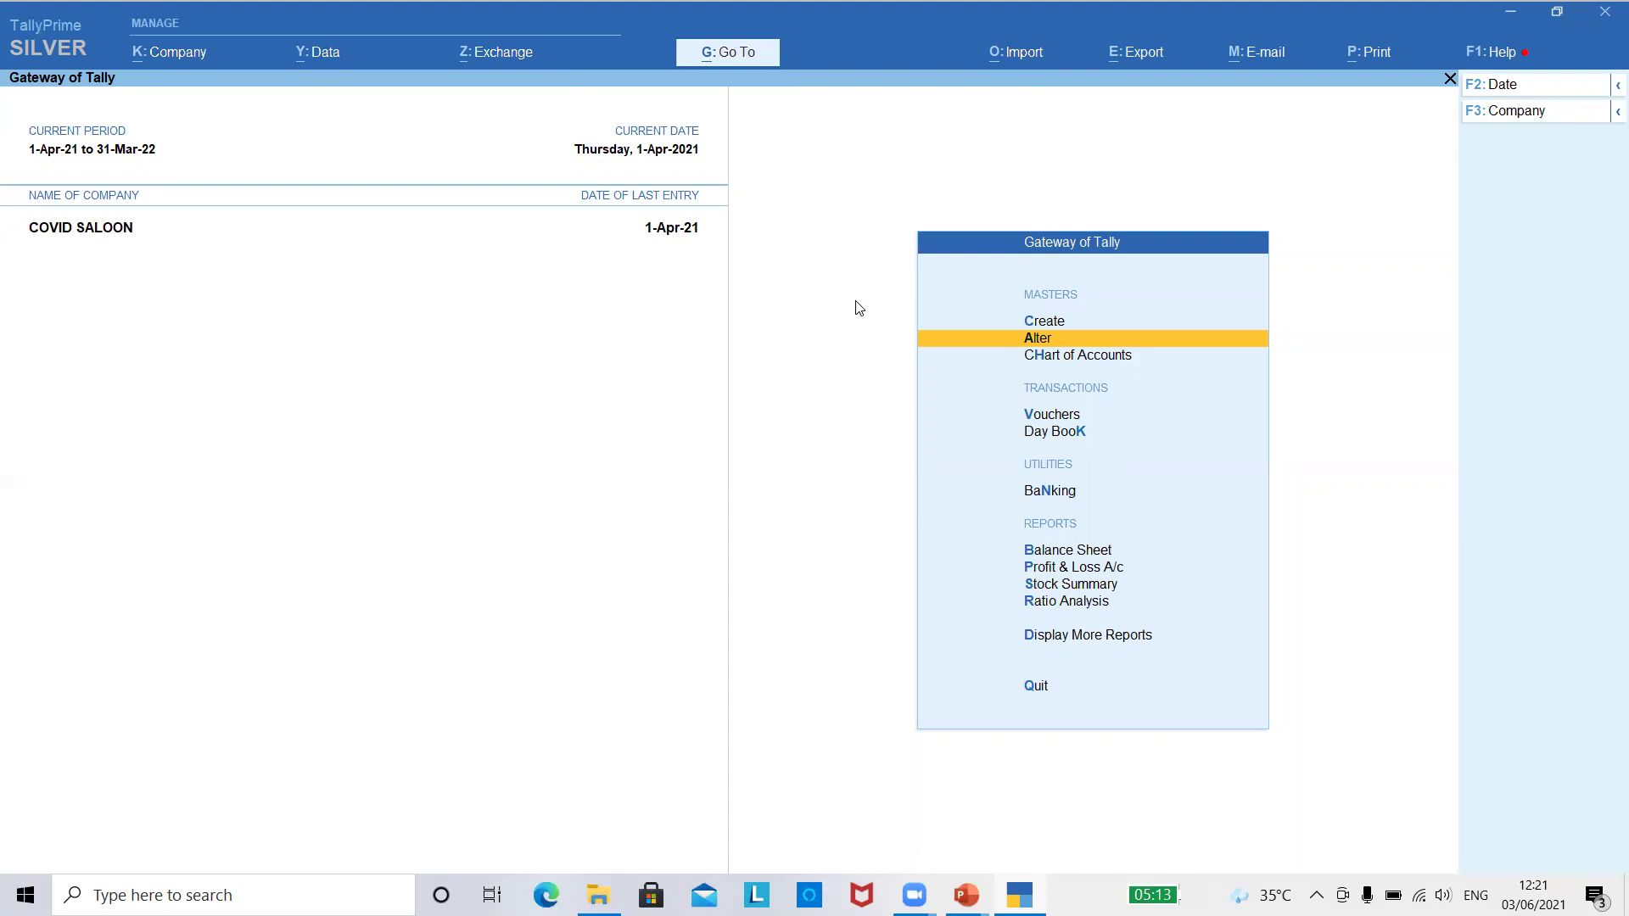
key(Down)
key(Down)
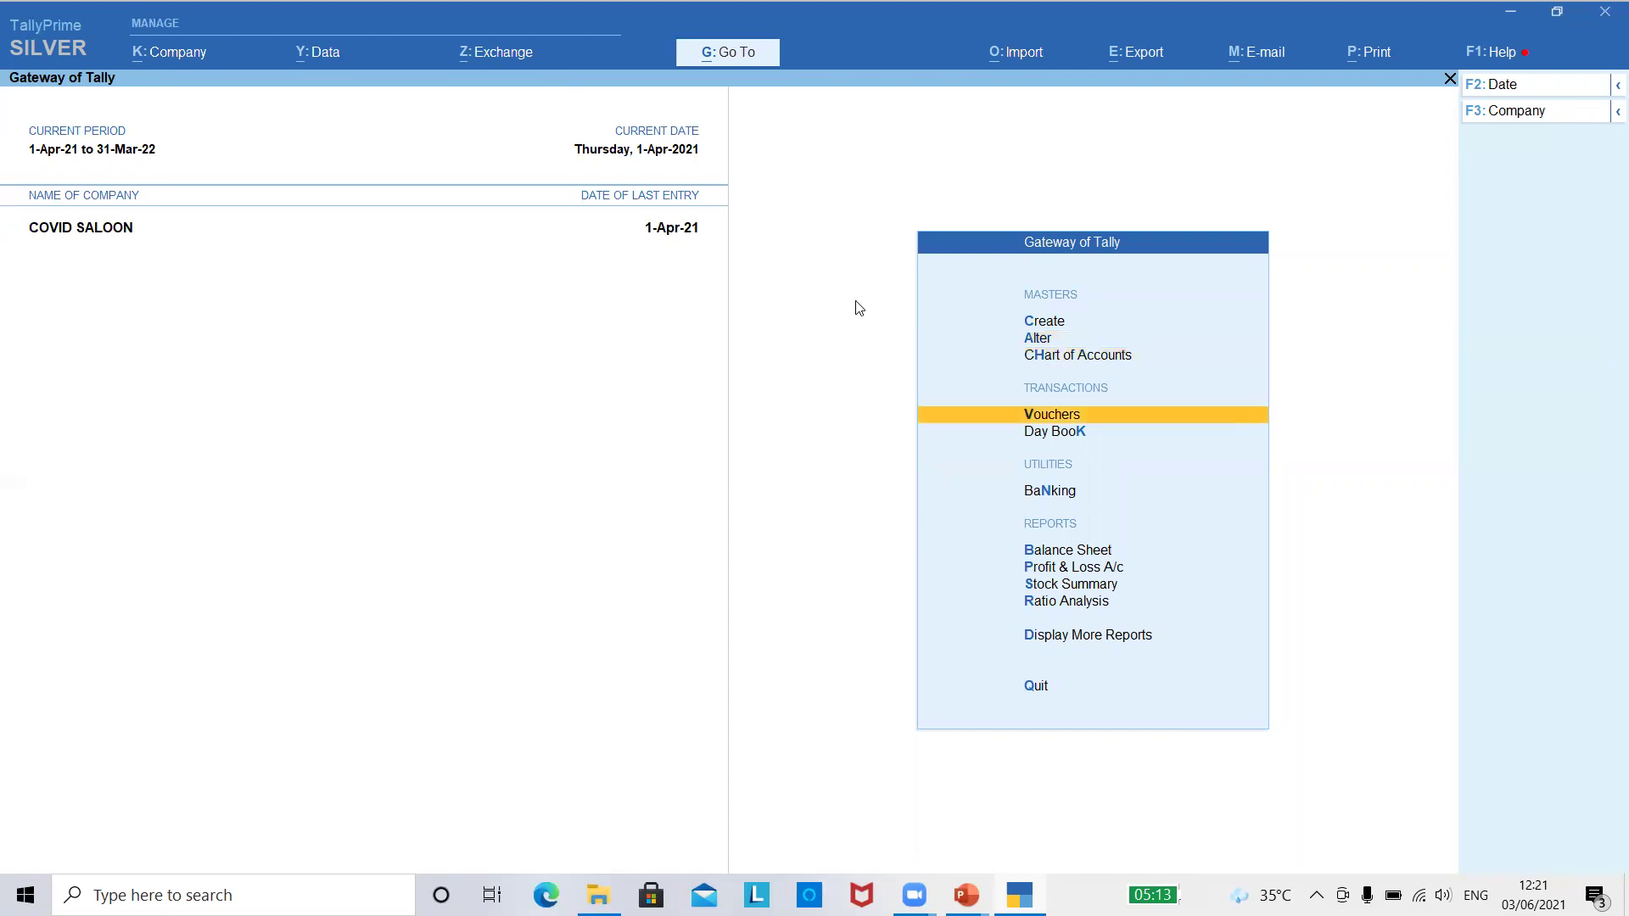
key(Return)
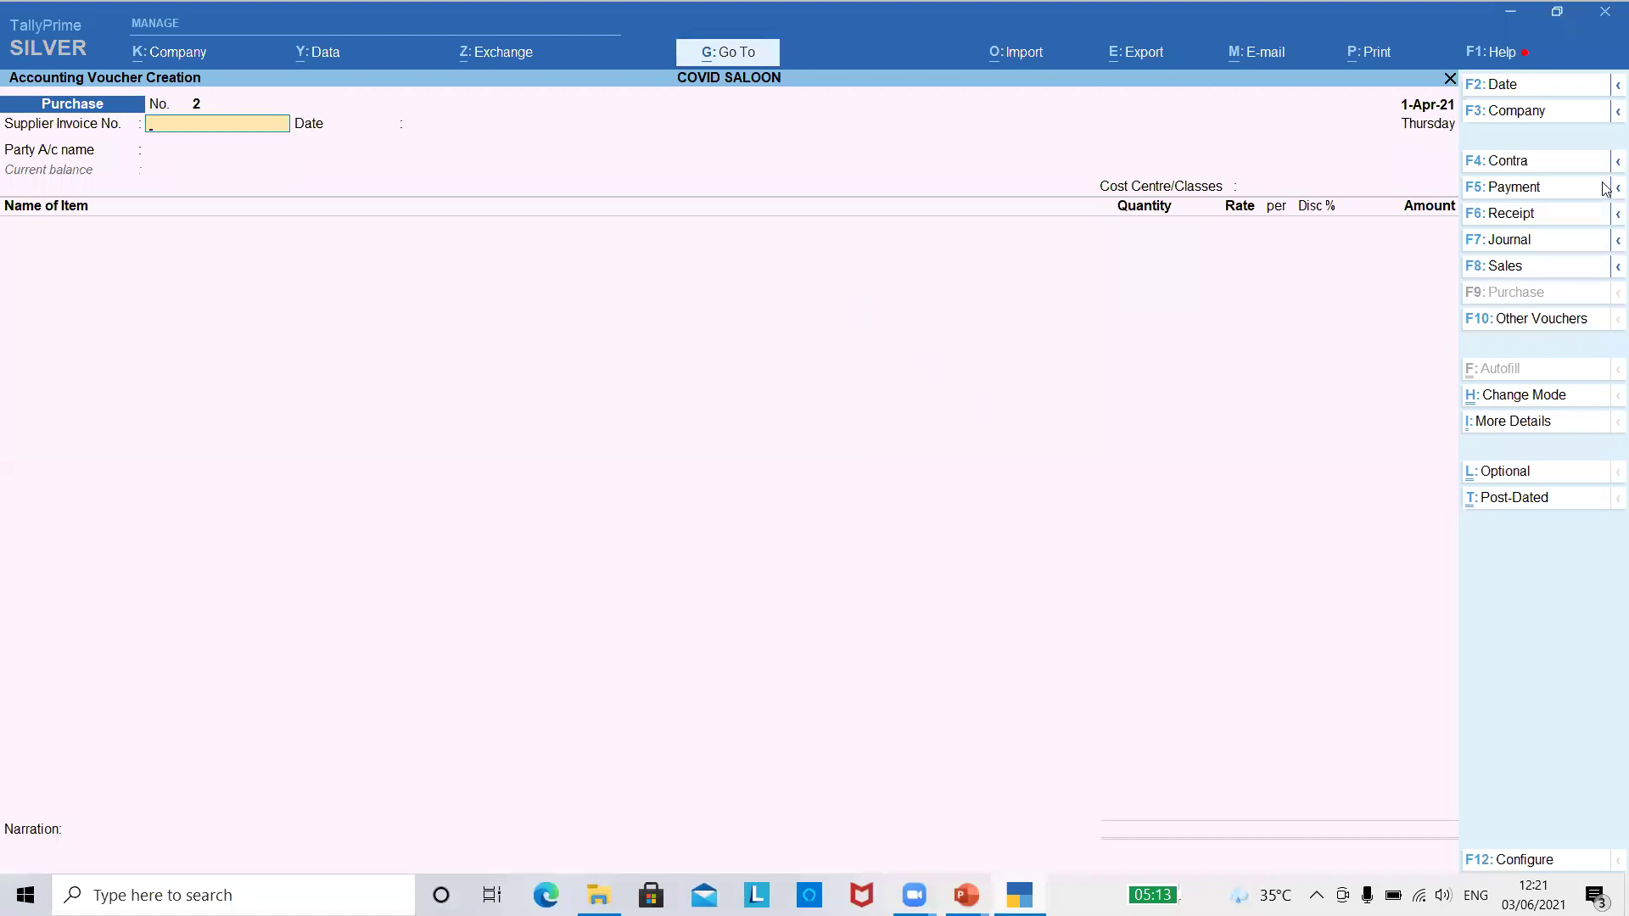
click(1499, 268)
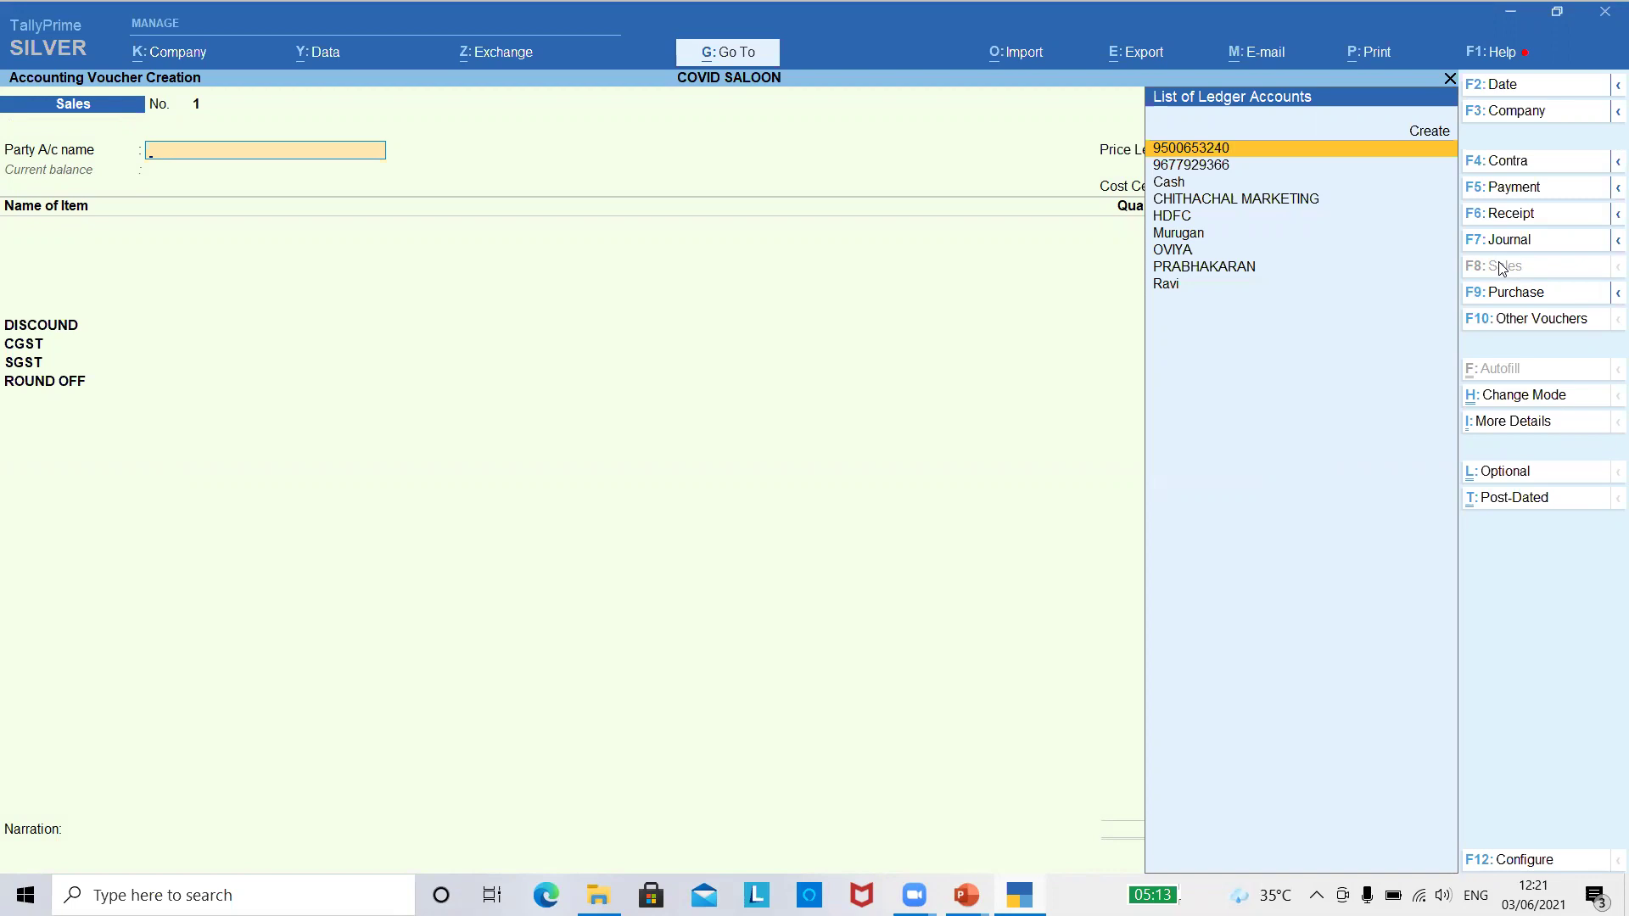
key(Return)
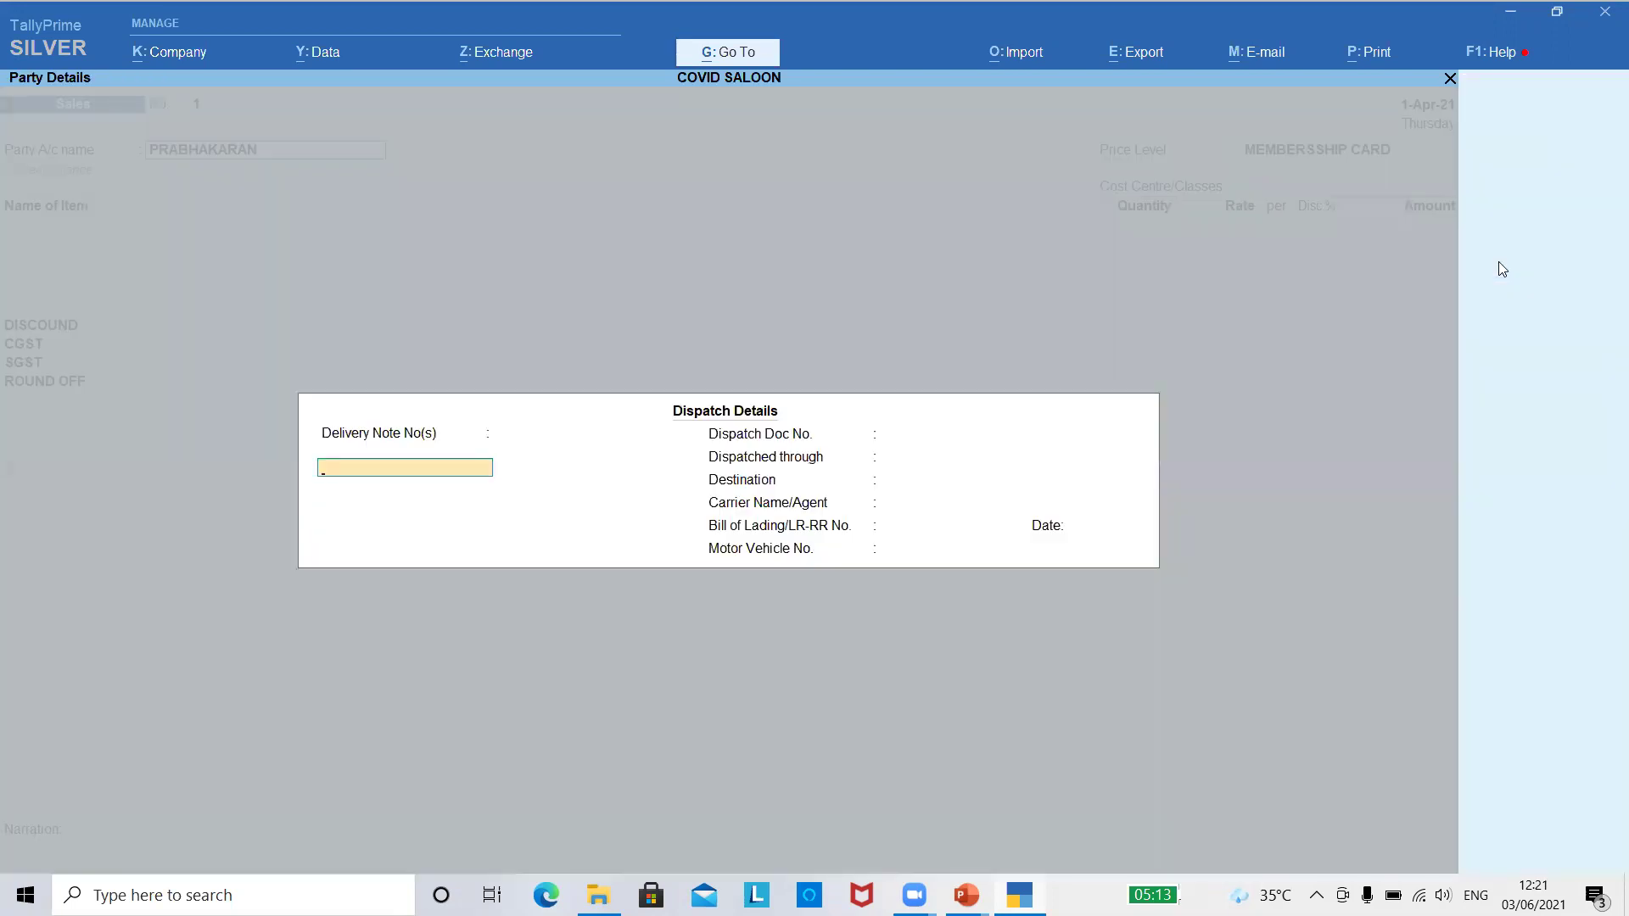
key(Escape)
key(ctrl+Return)
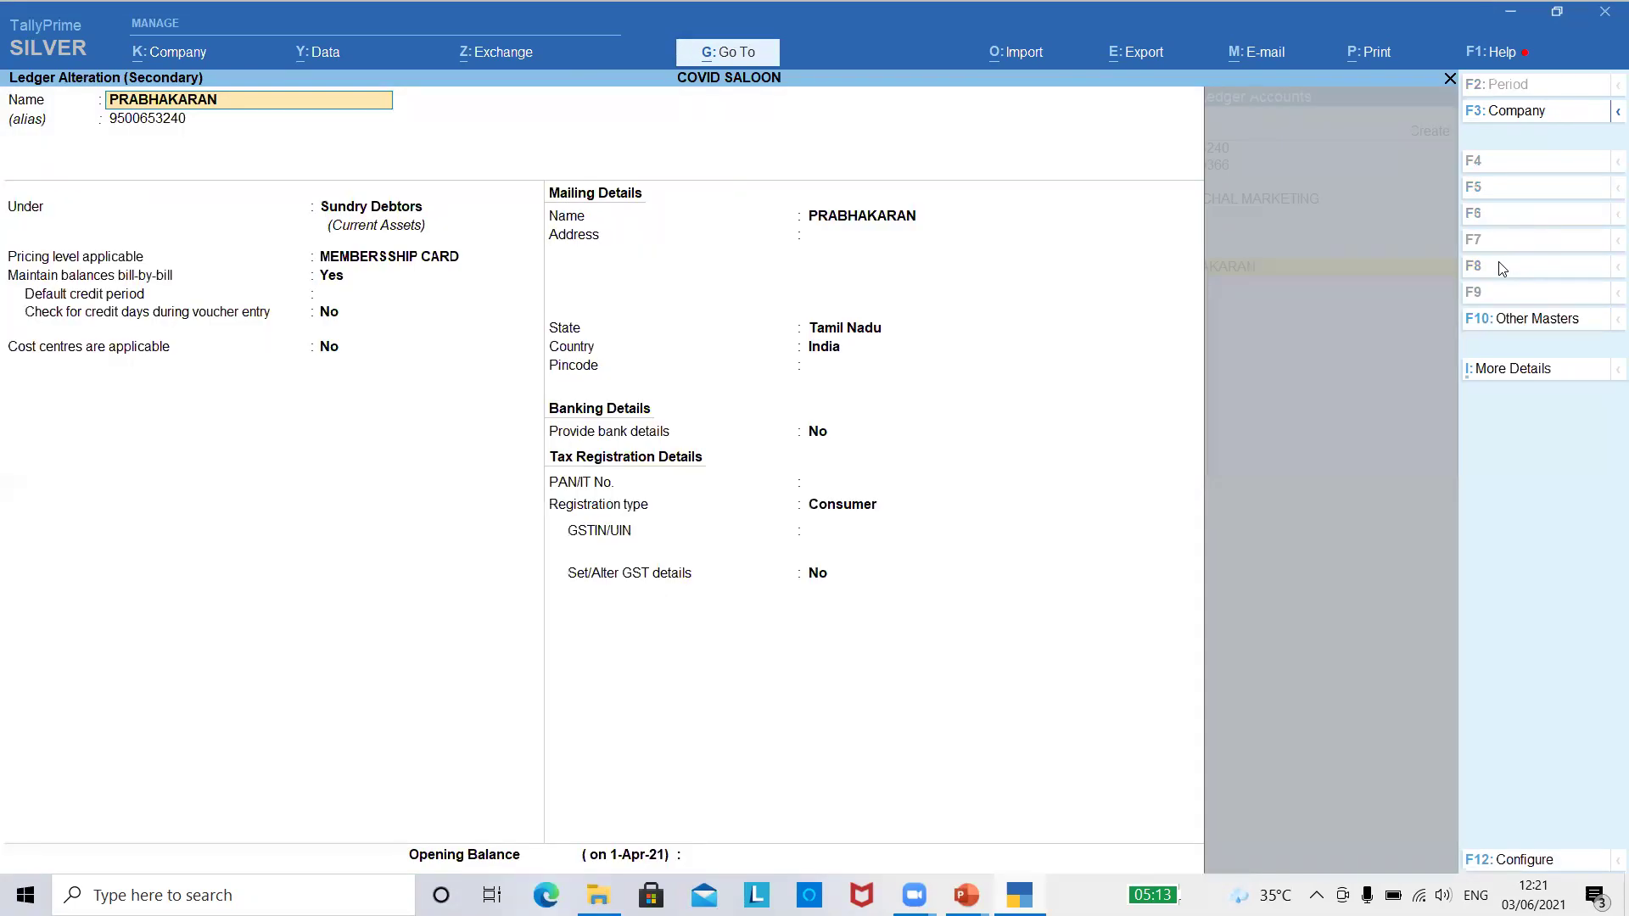
- Exit ledger alteration, accept the party details and leave cost centre Not Applicable
key(BackSpace)
key(Escape)
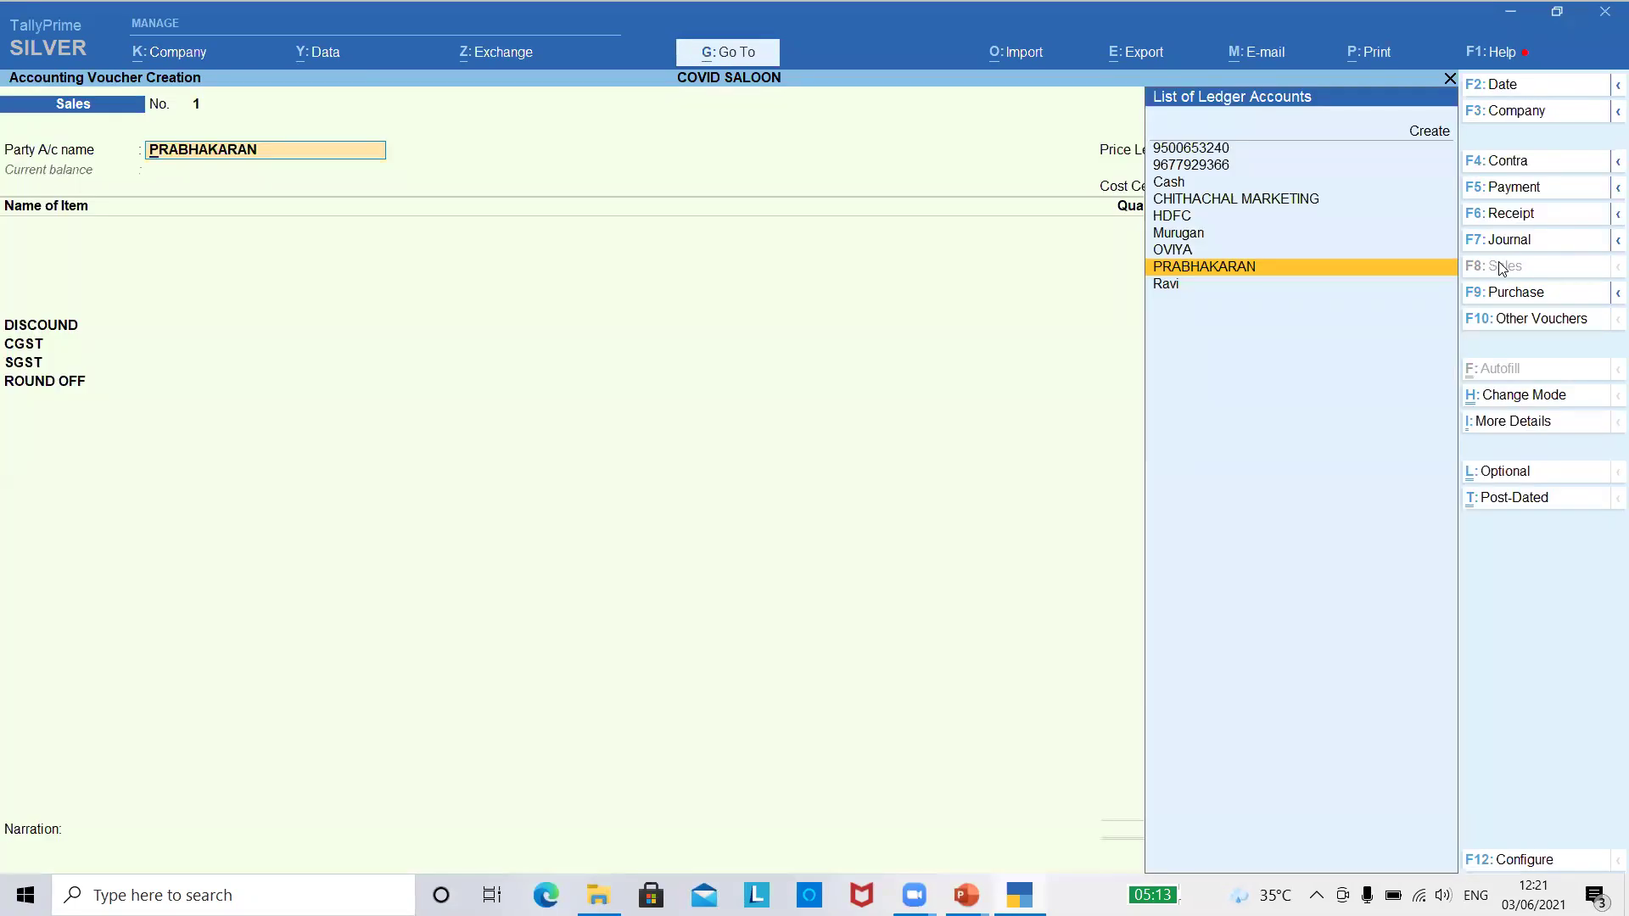
key(Return)
key(ctrl+a)
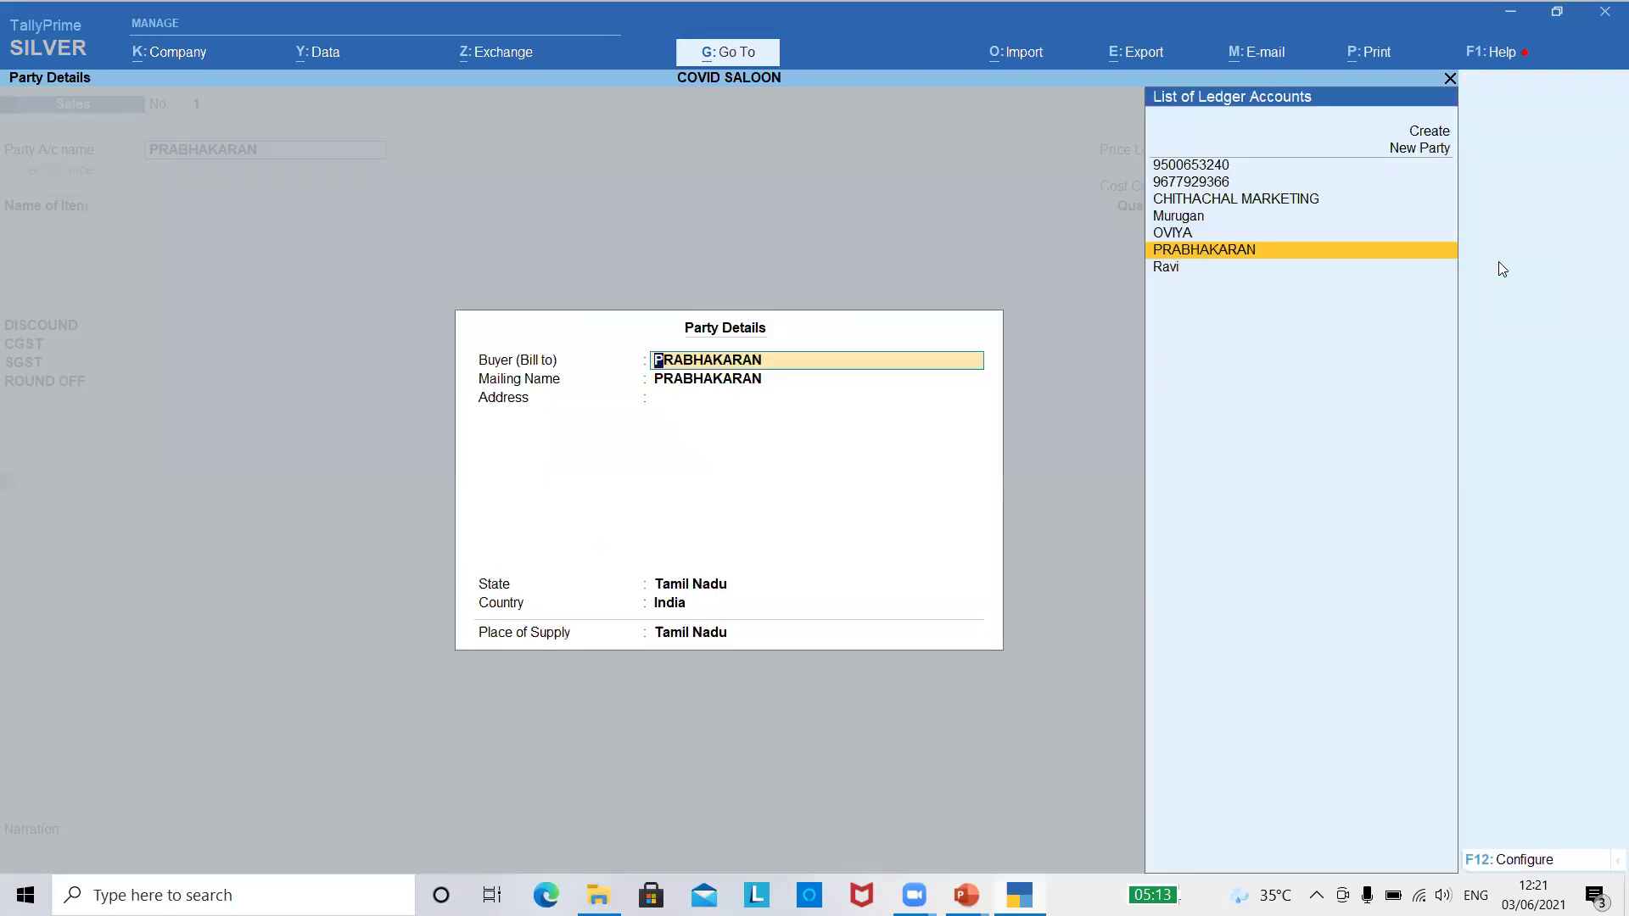
key(ctrl+a)
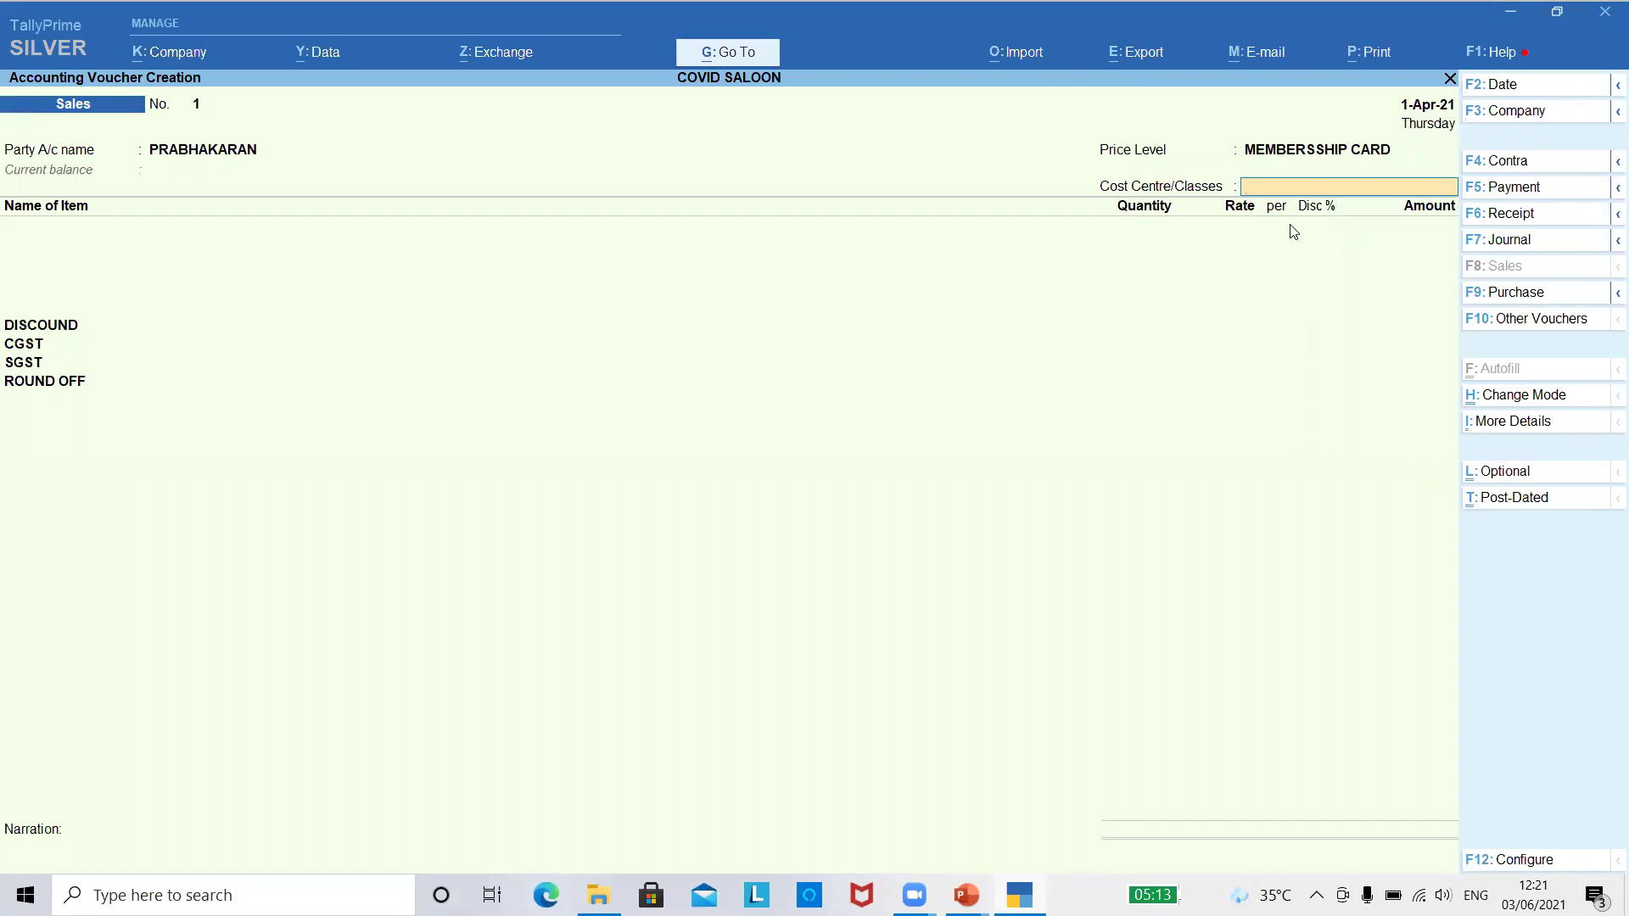
key(Return)
key(Down)
key(Down)
key(Down)
key(Down)
key(Down)
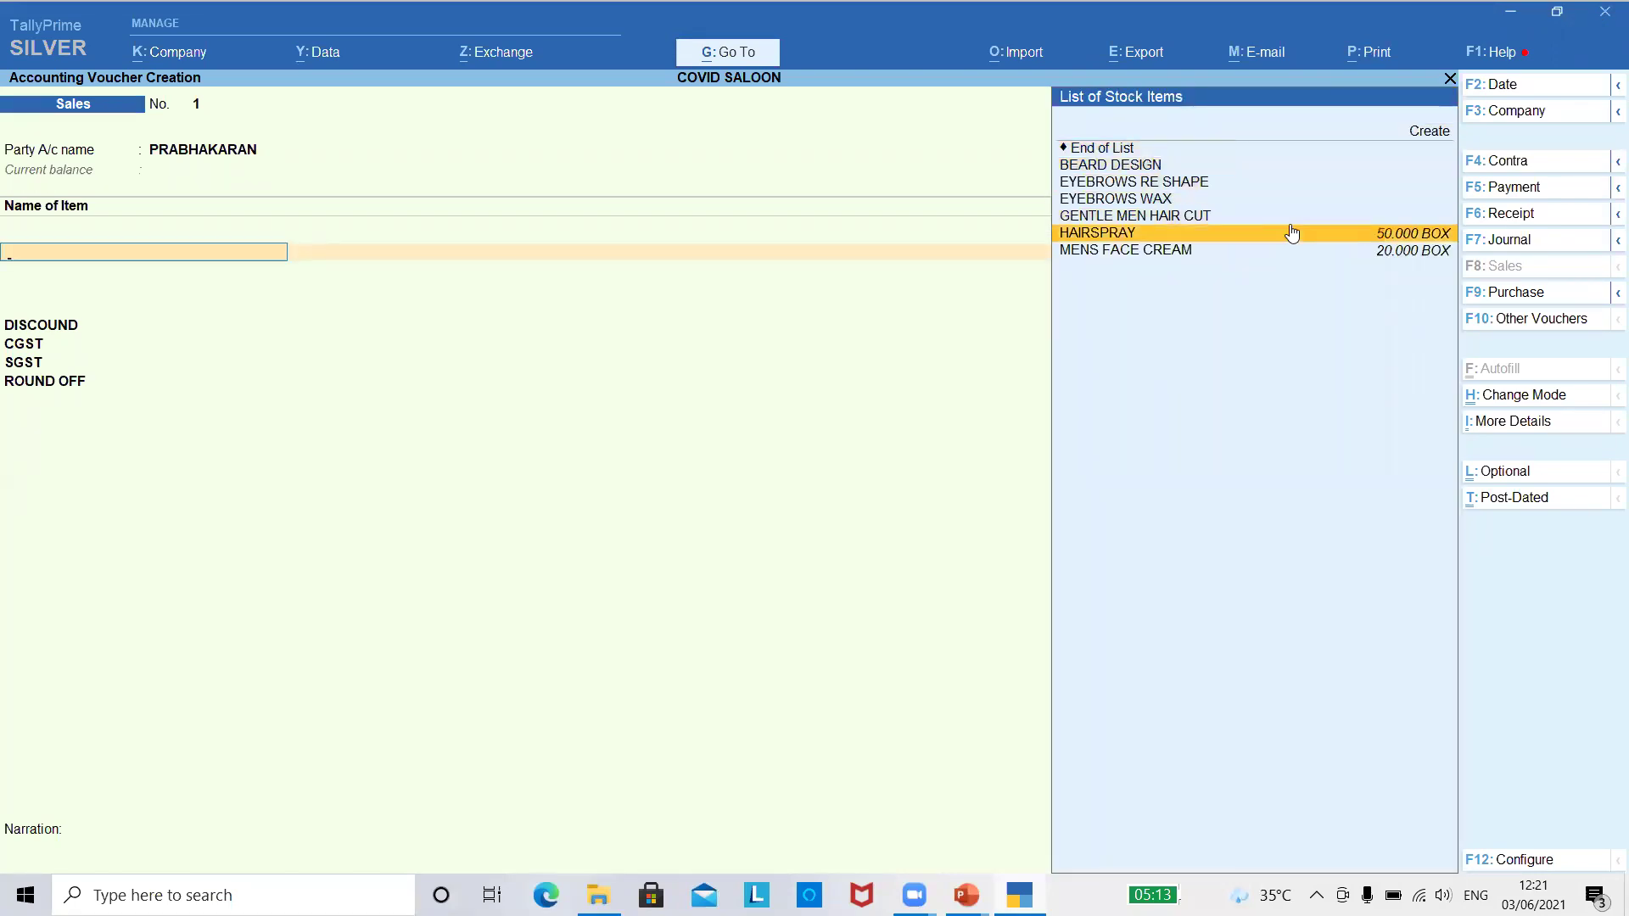
- Add 1 BOX of HAIRSPRAY at a rate of 100 per box
key(Return)
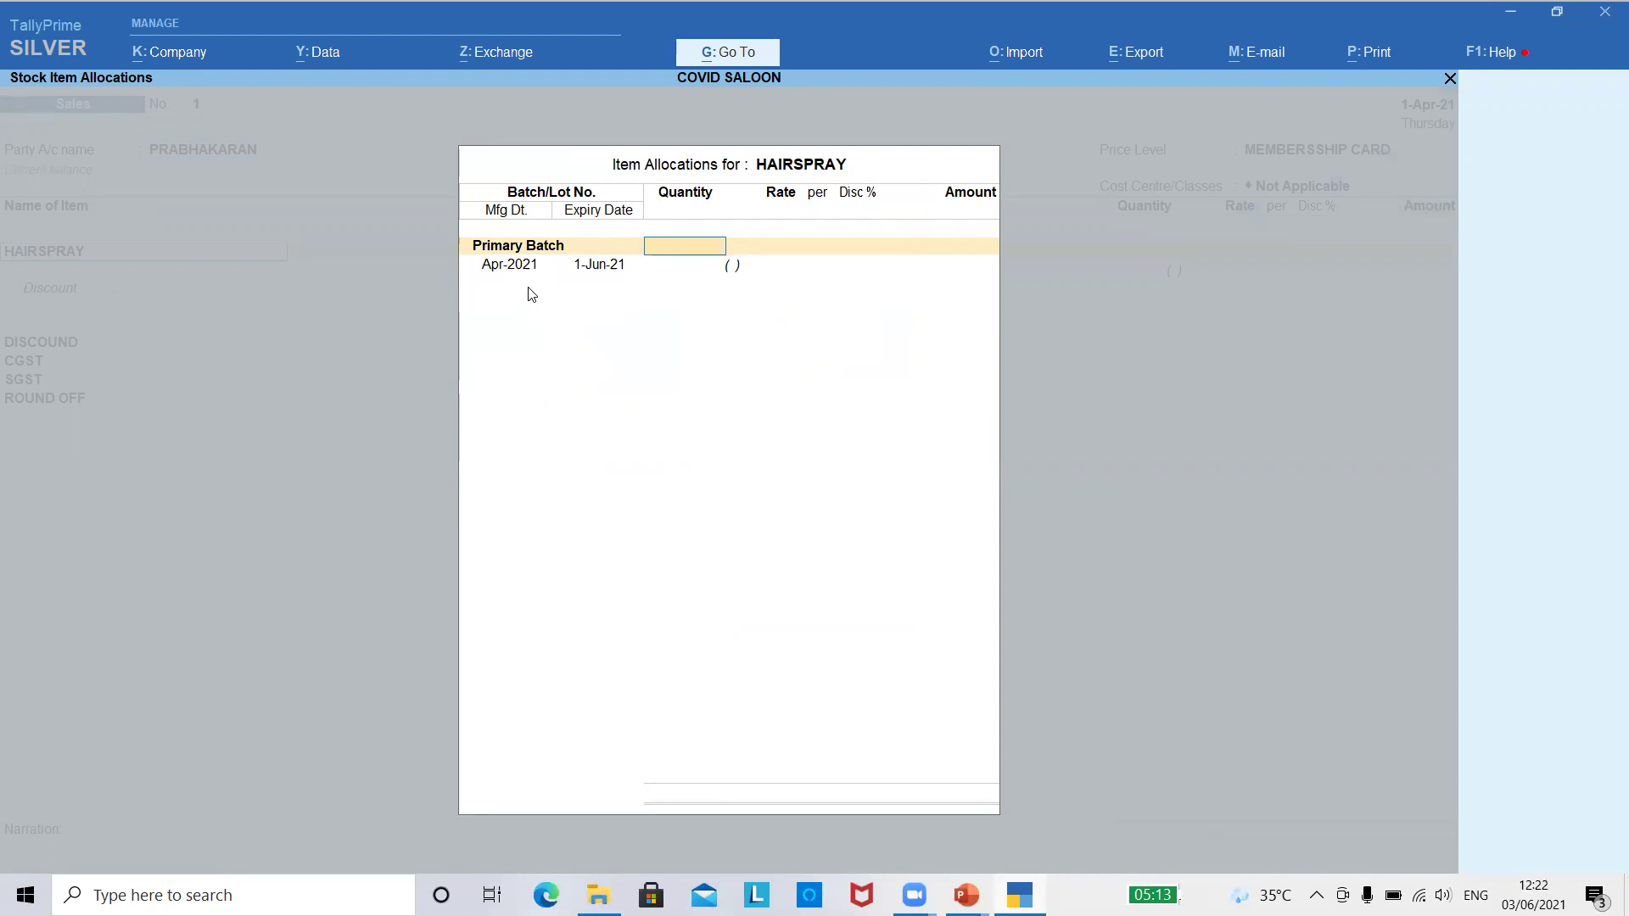
key(Return)
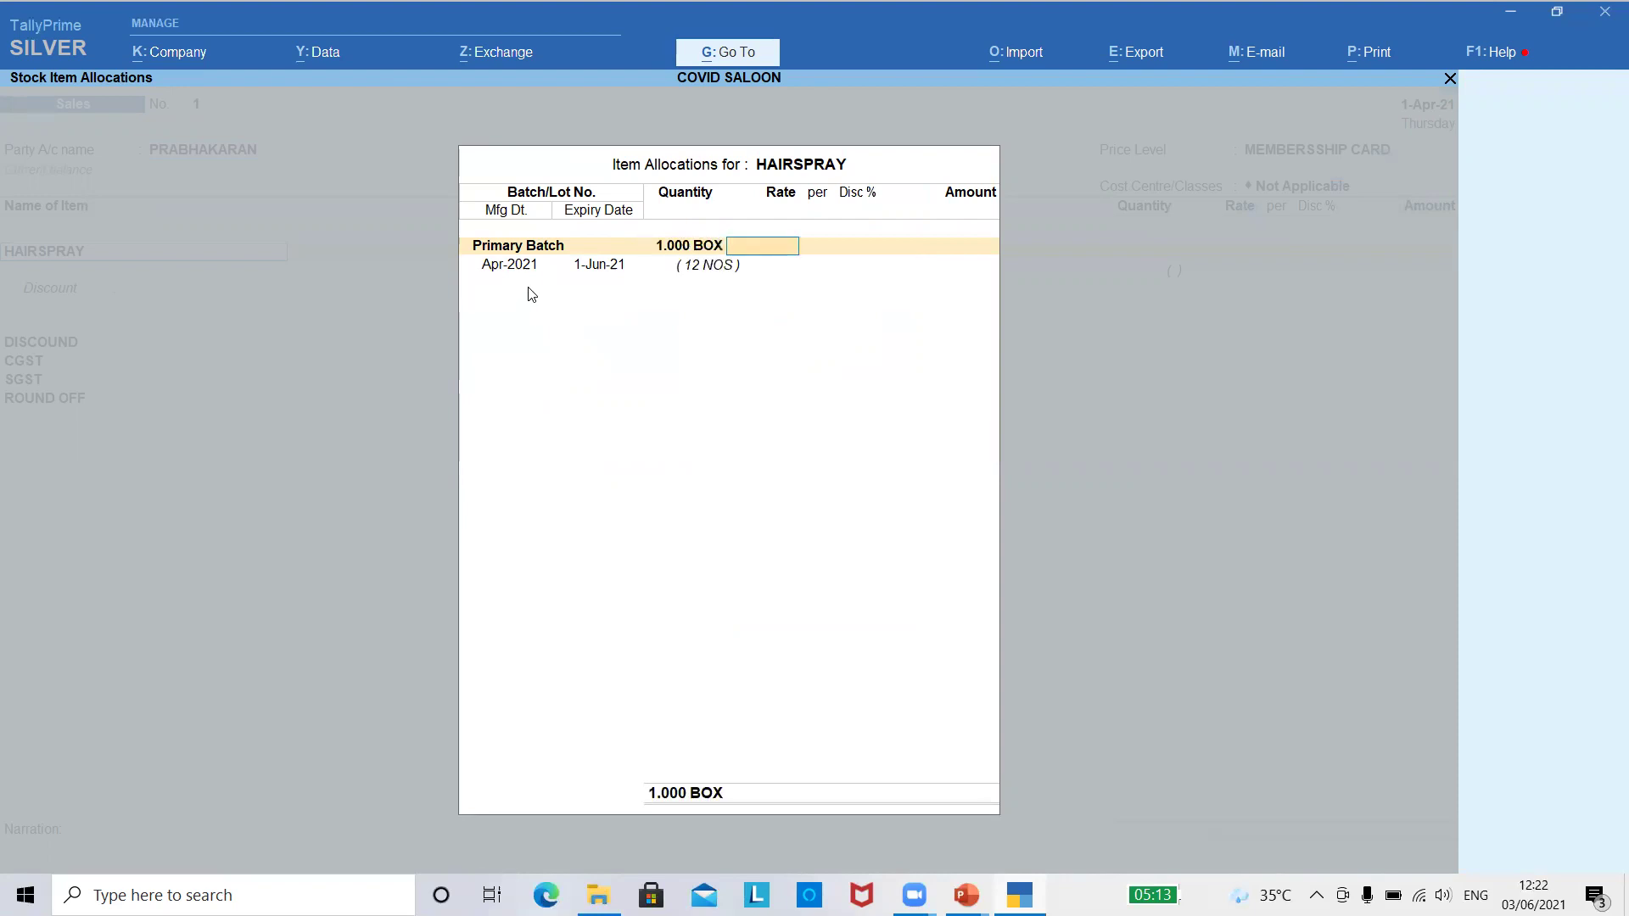
key(alt+s)
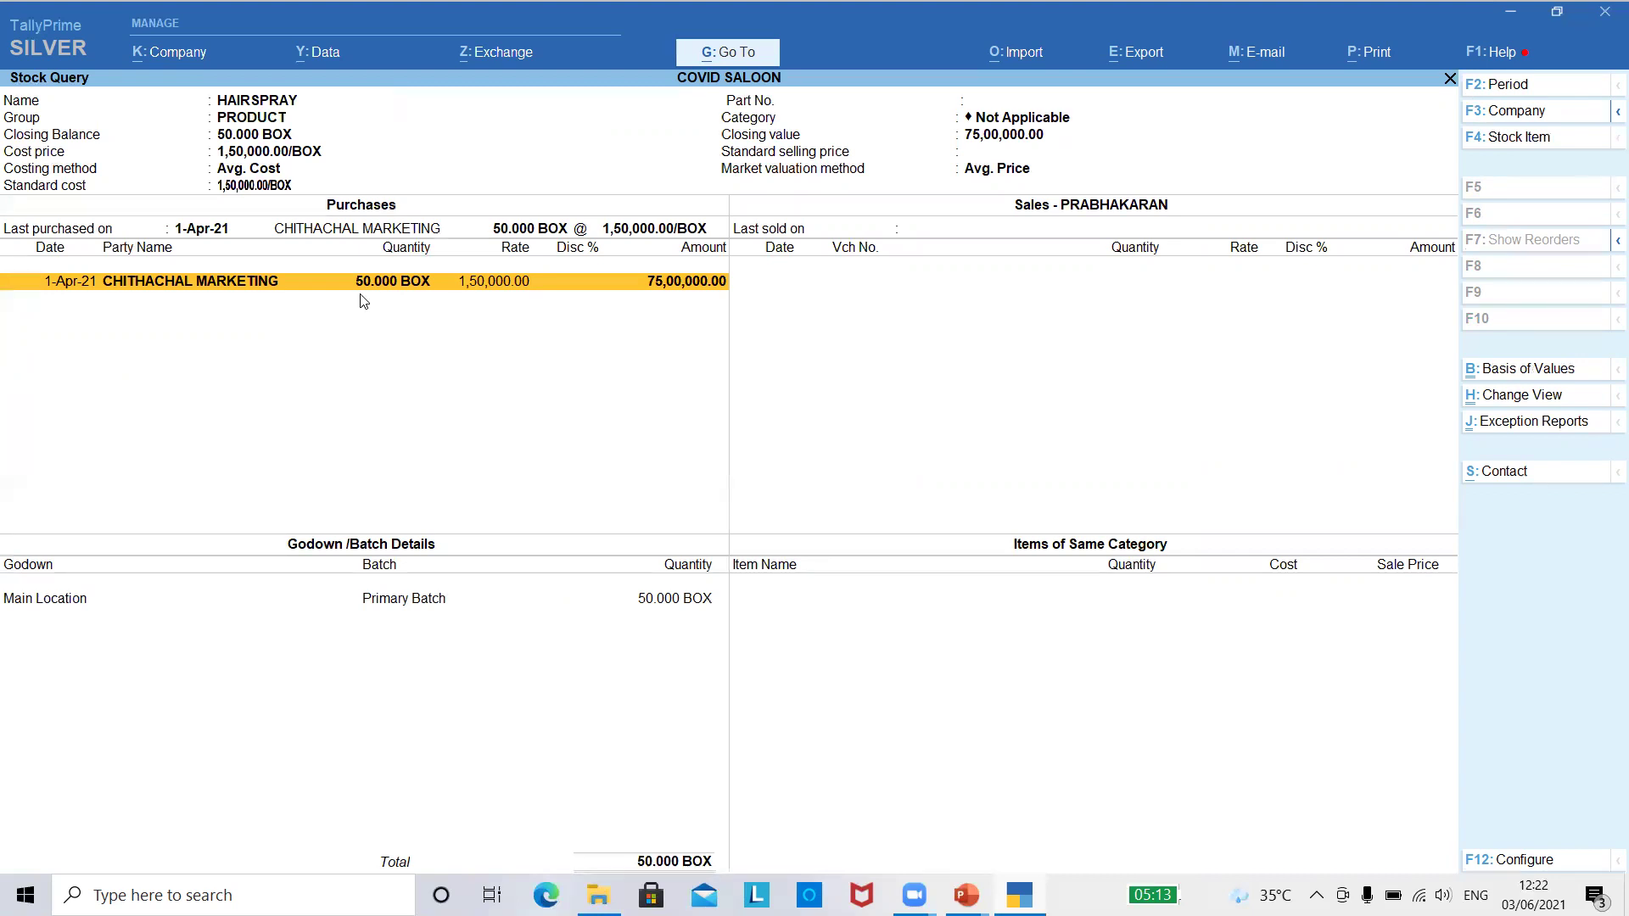
key(Escape)
text(50)
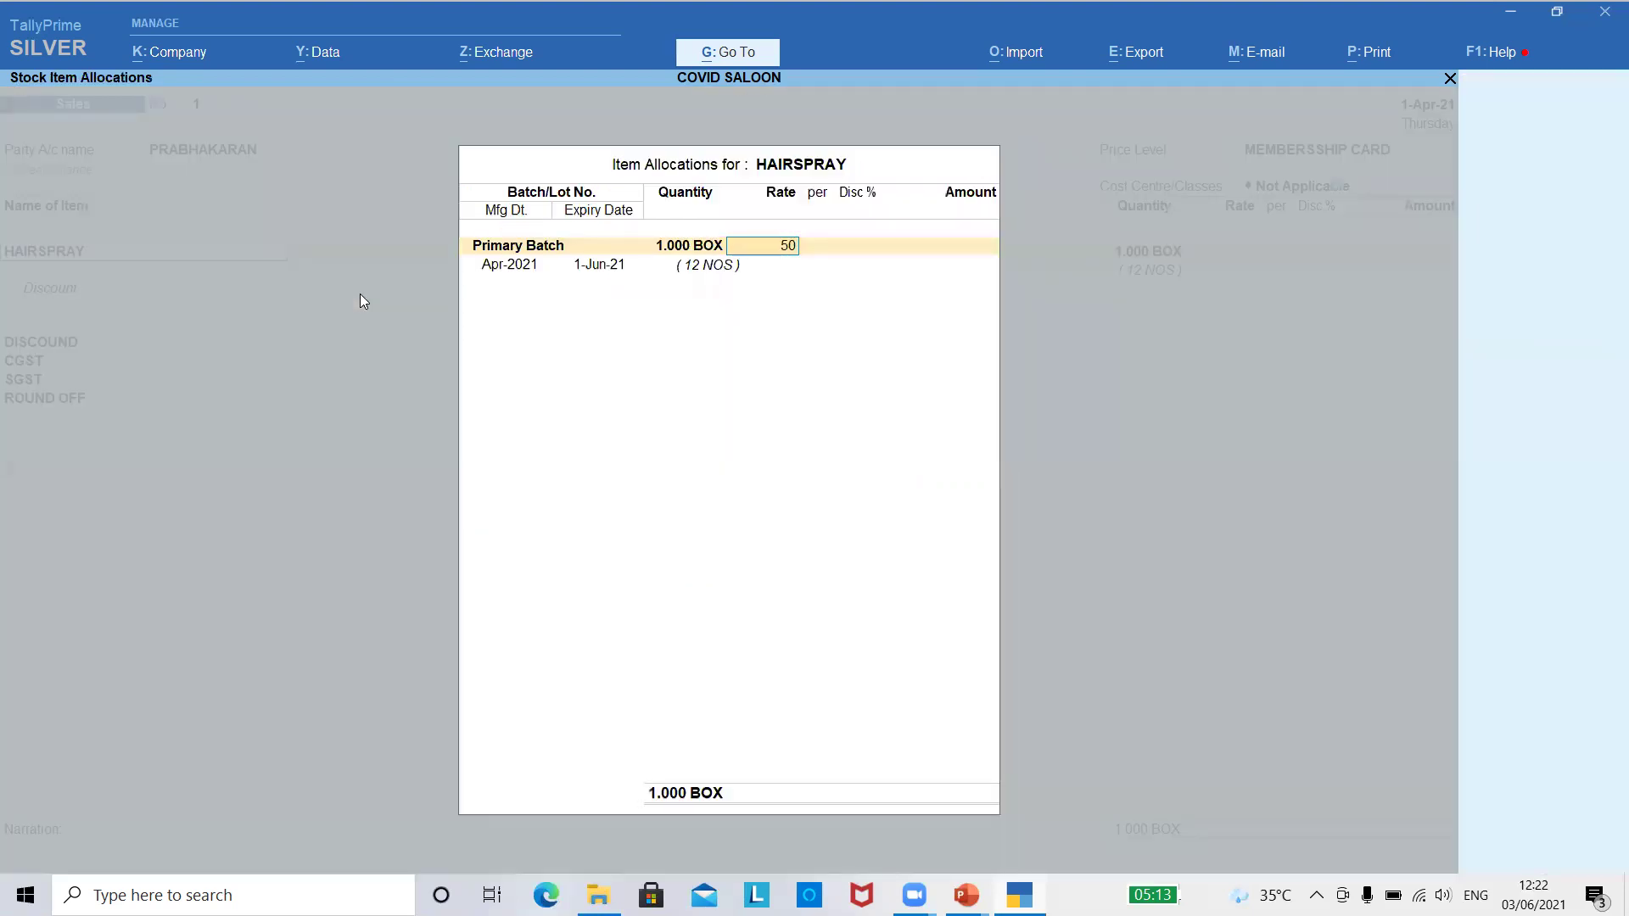
key(Return)
key(BackSpace)
text(8)
key(BackSpace)
text(100)
key(Return)
key(Return)
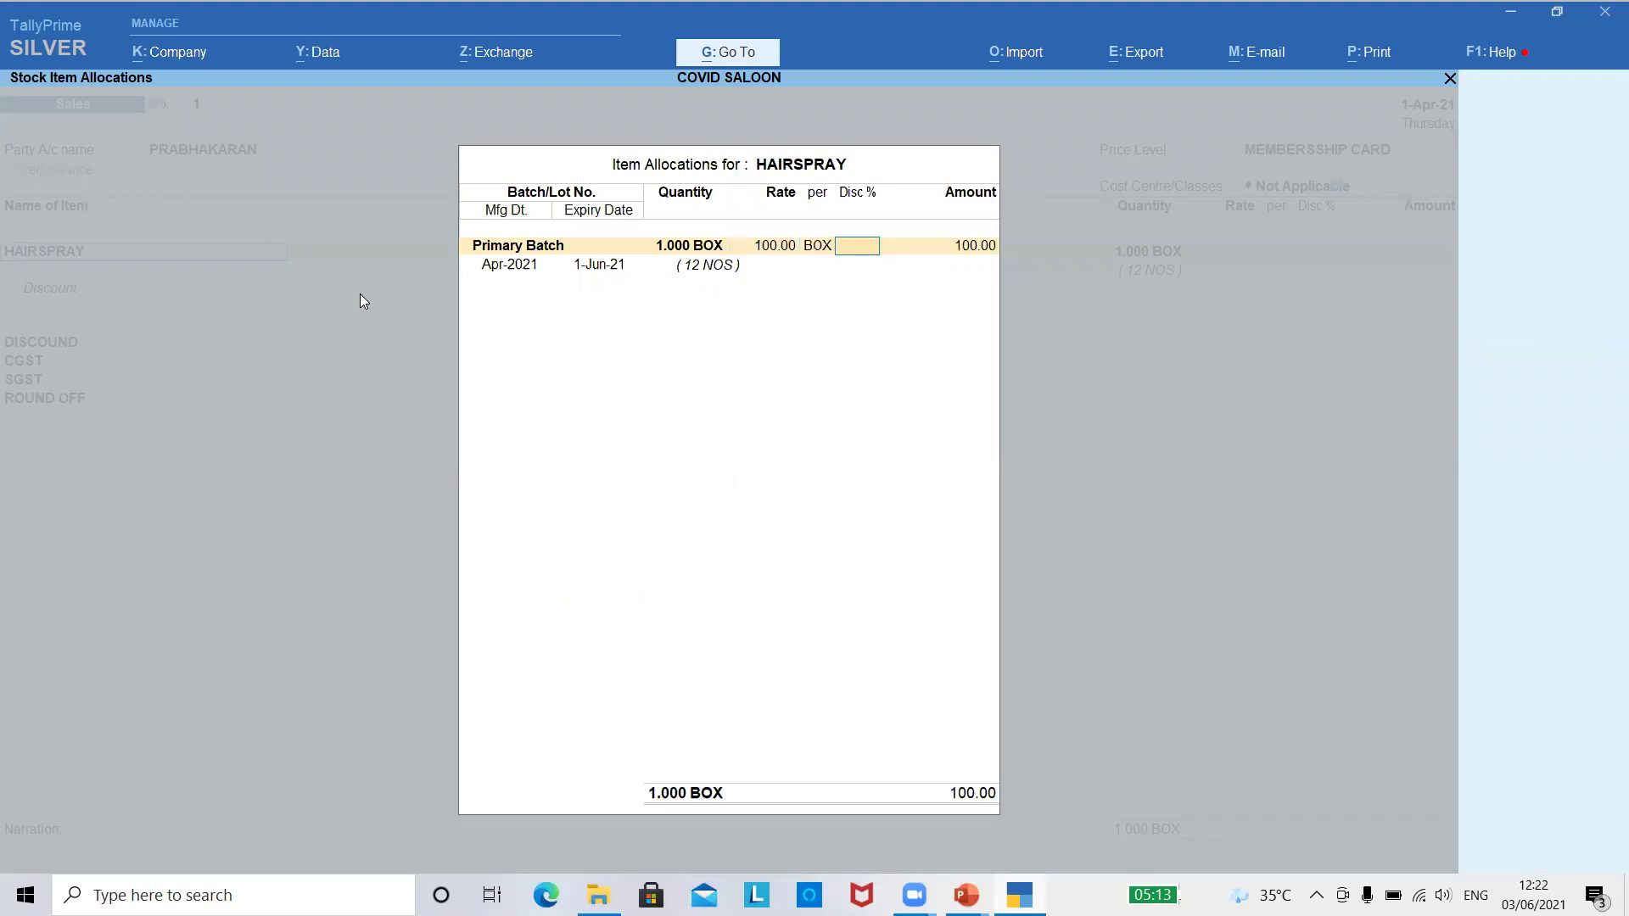
key(Return)
key(Return)
key(Return)
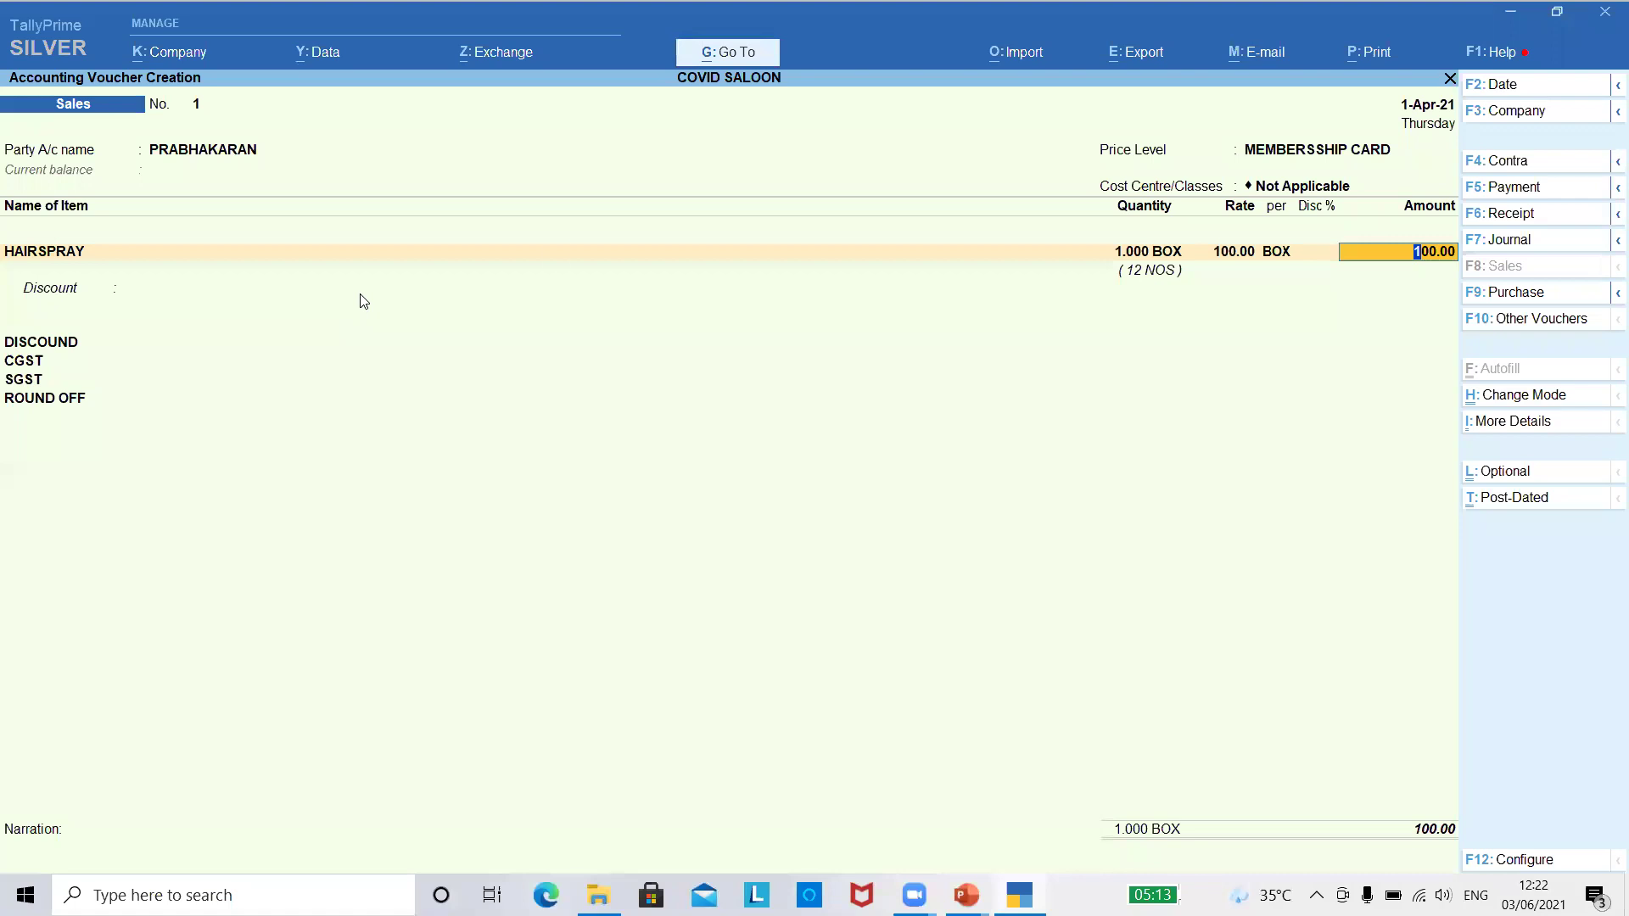
key(Return)
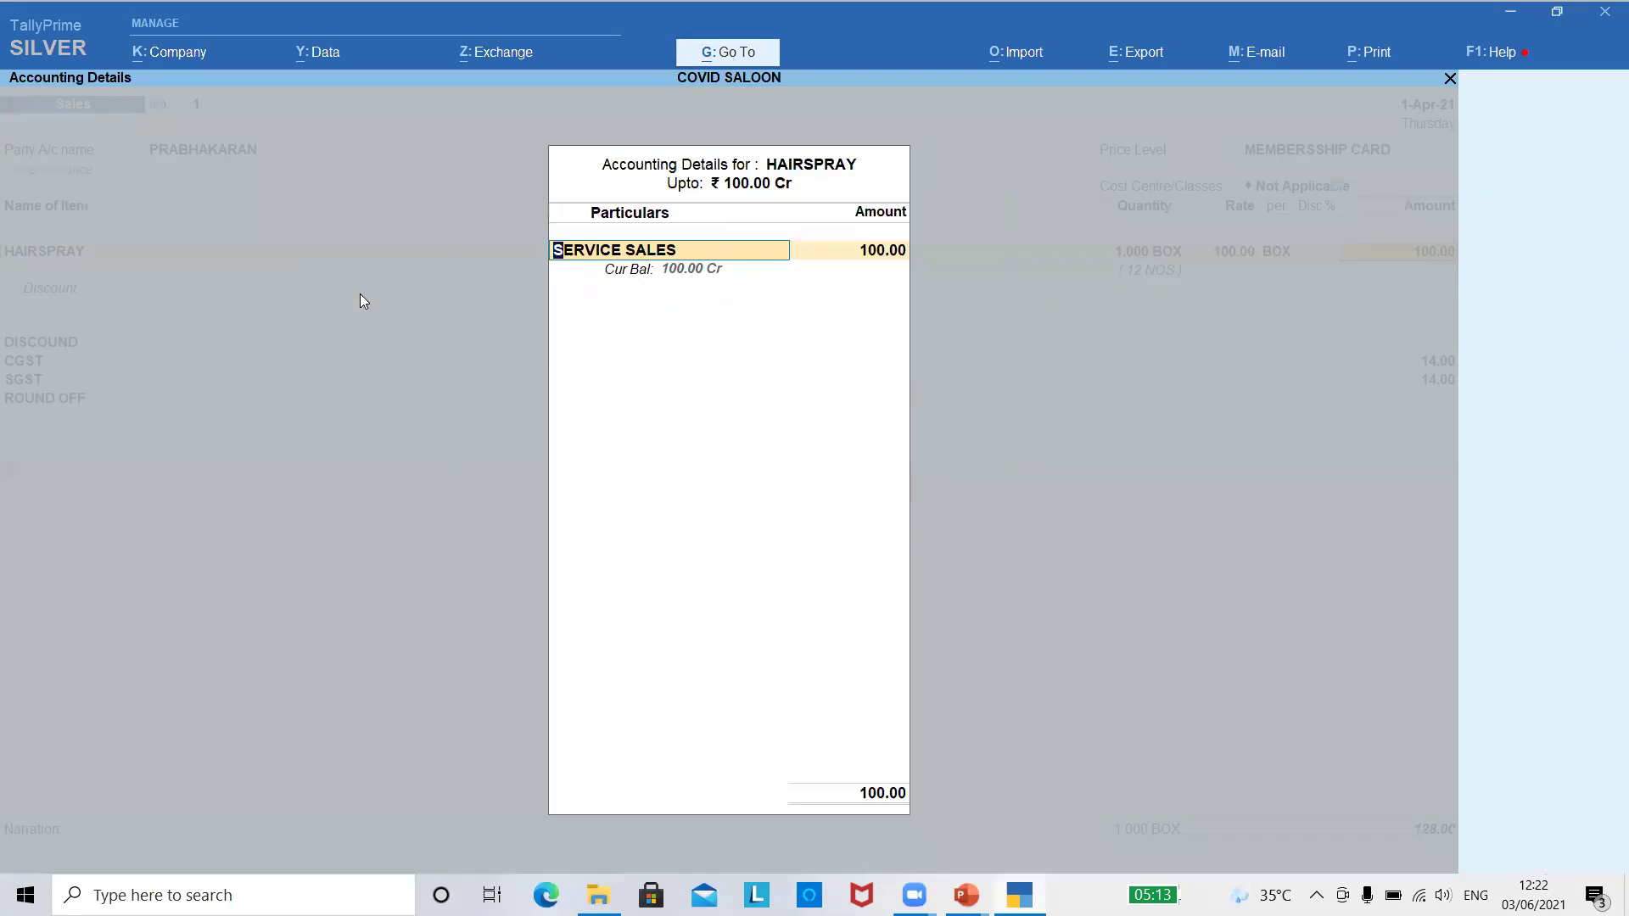
- Post the HAIRSPRAY line to PRODUCT SALES instead of SERVICE SALES
key(BackSpace)
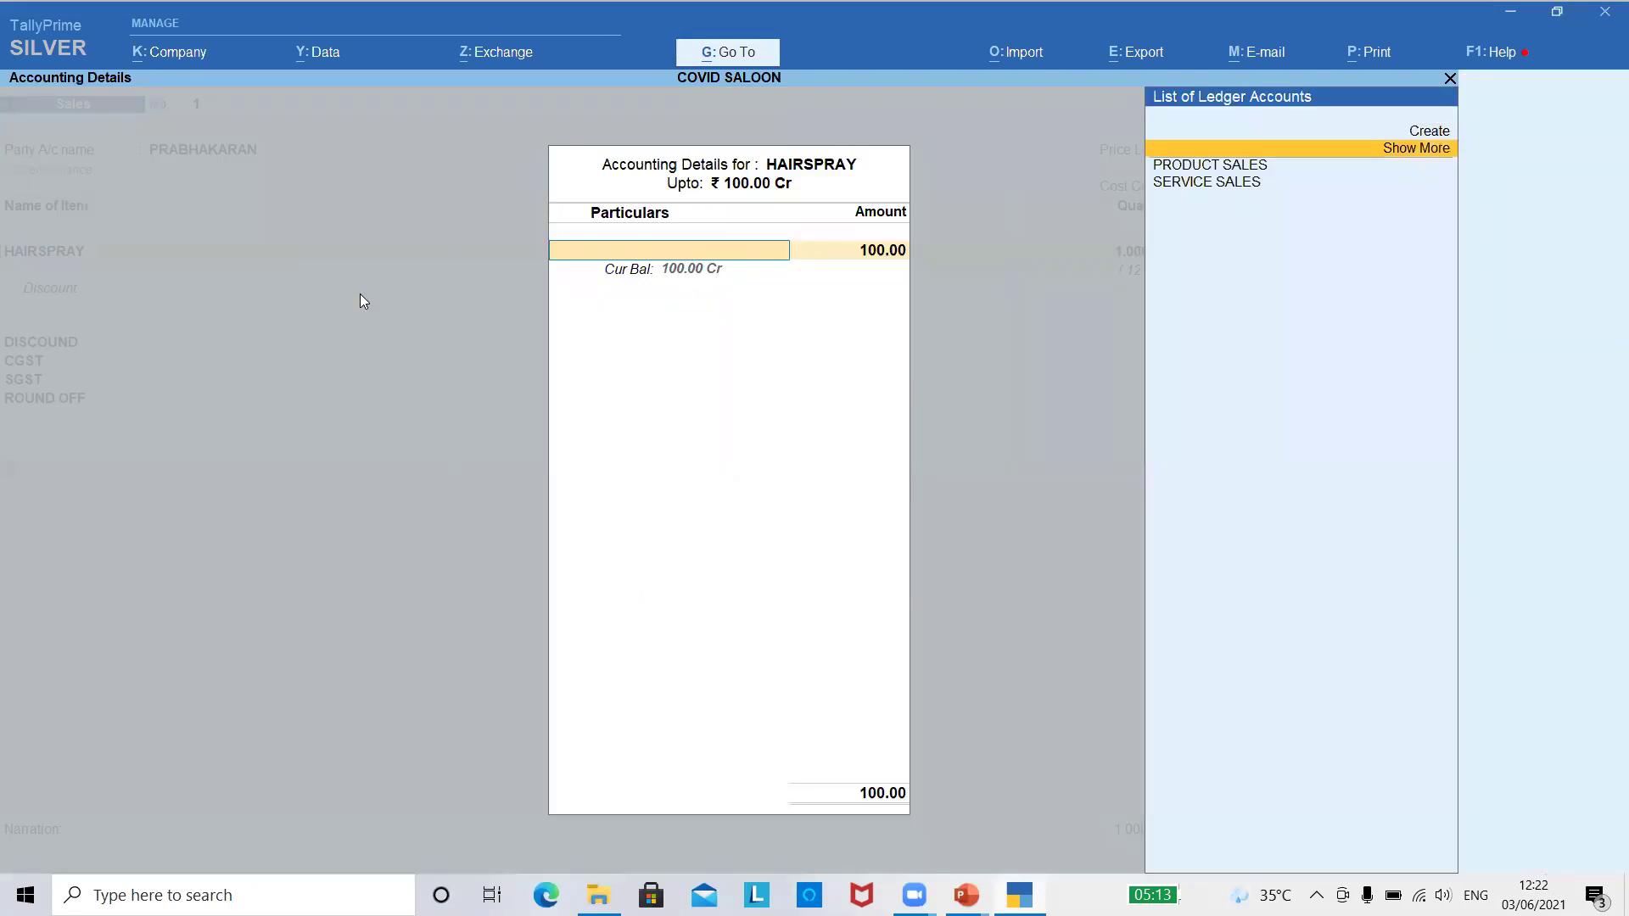
key(Down)
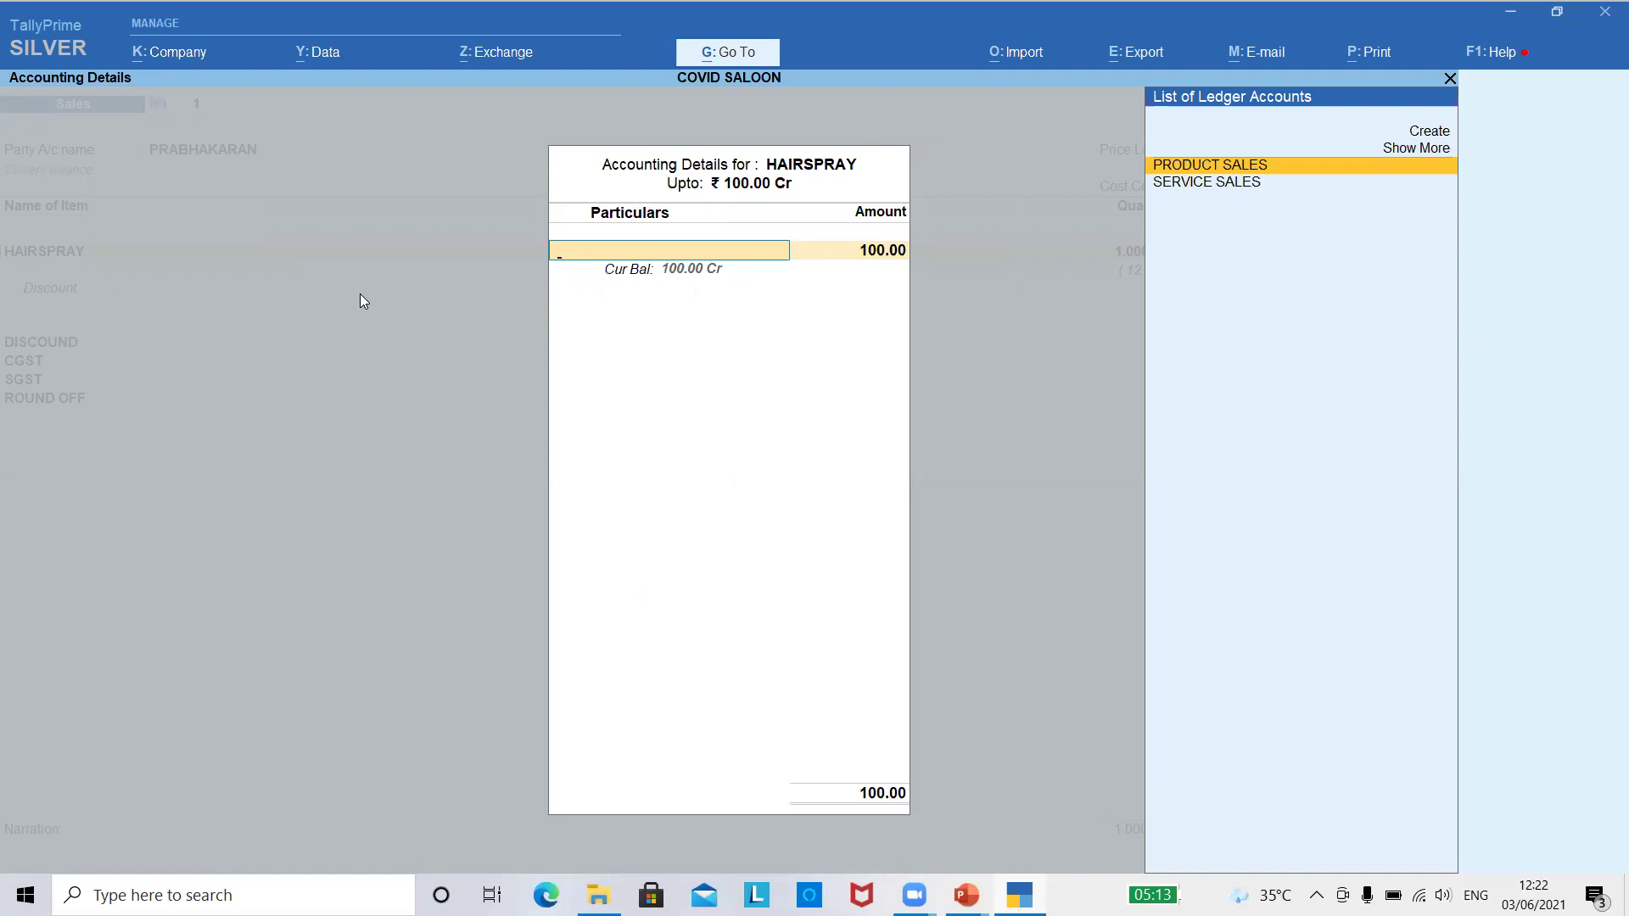
key(Return)
key(Return)
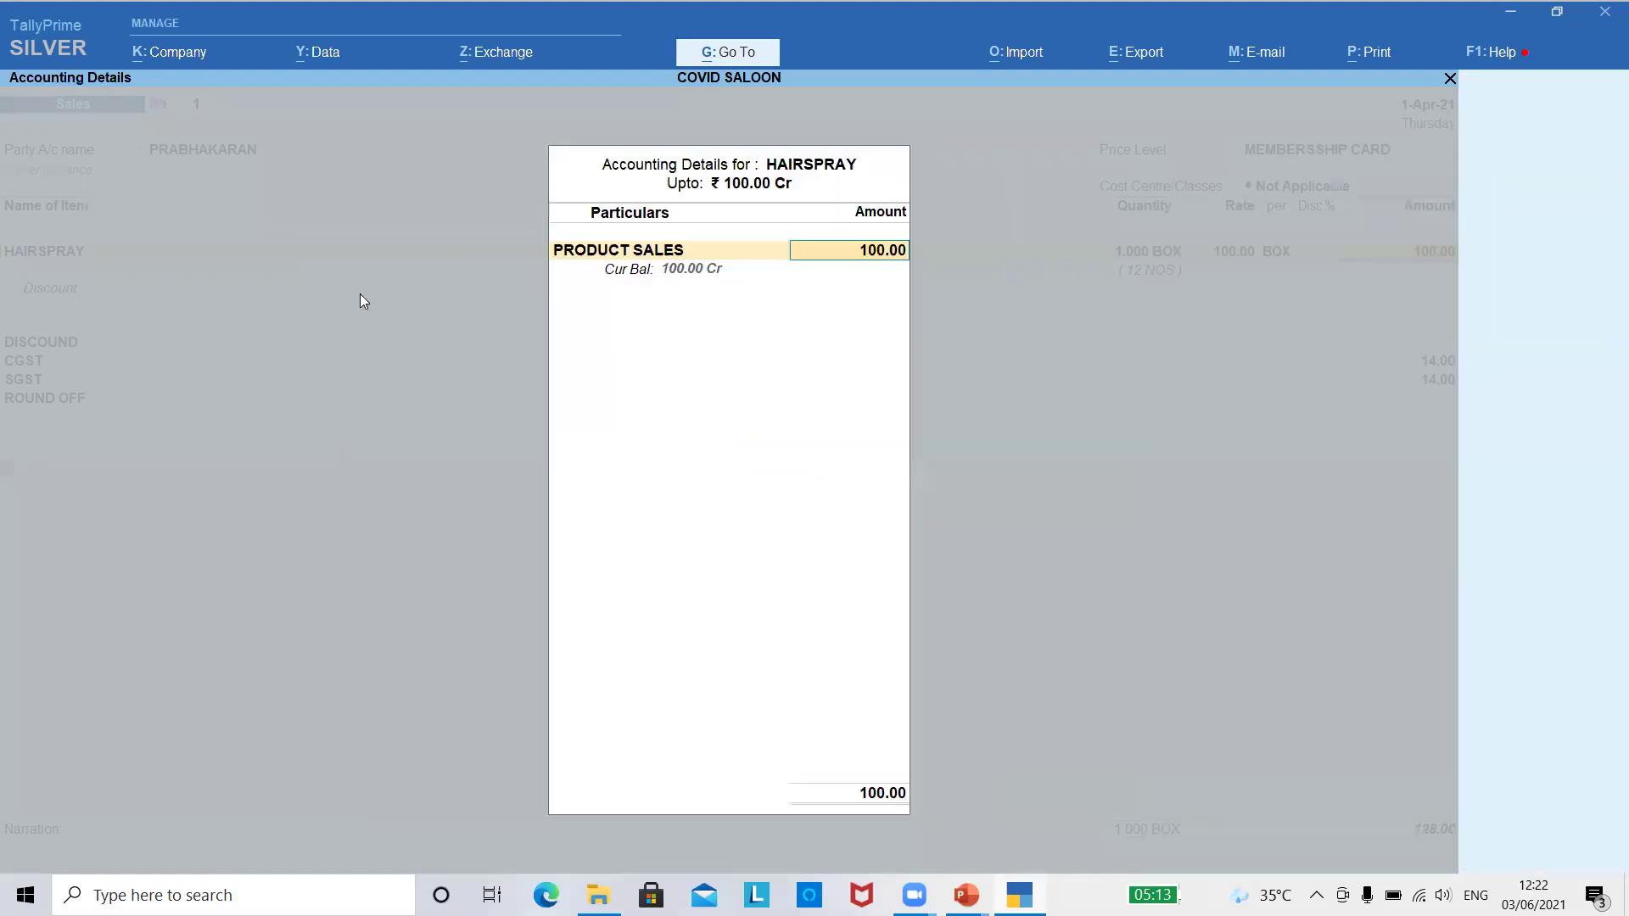
key(Return)
key(Return)
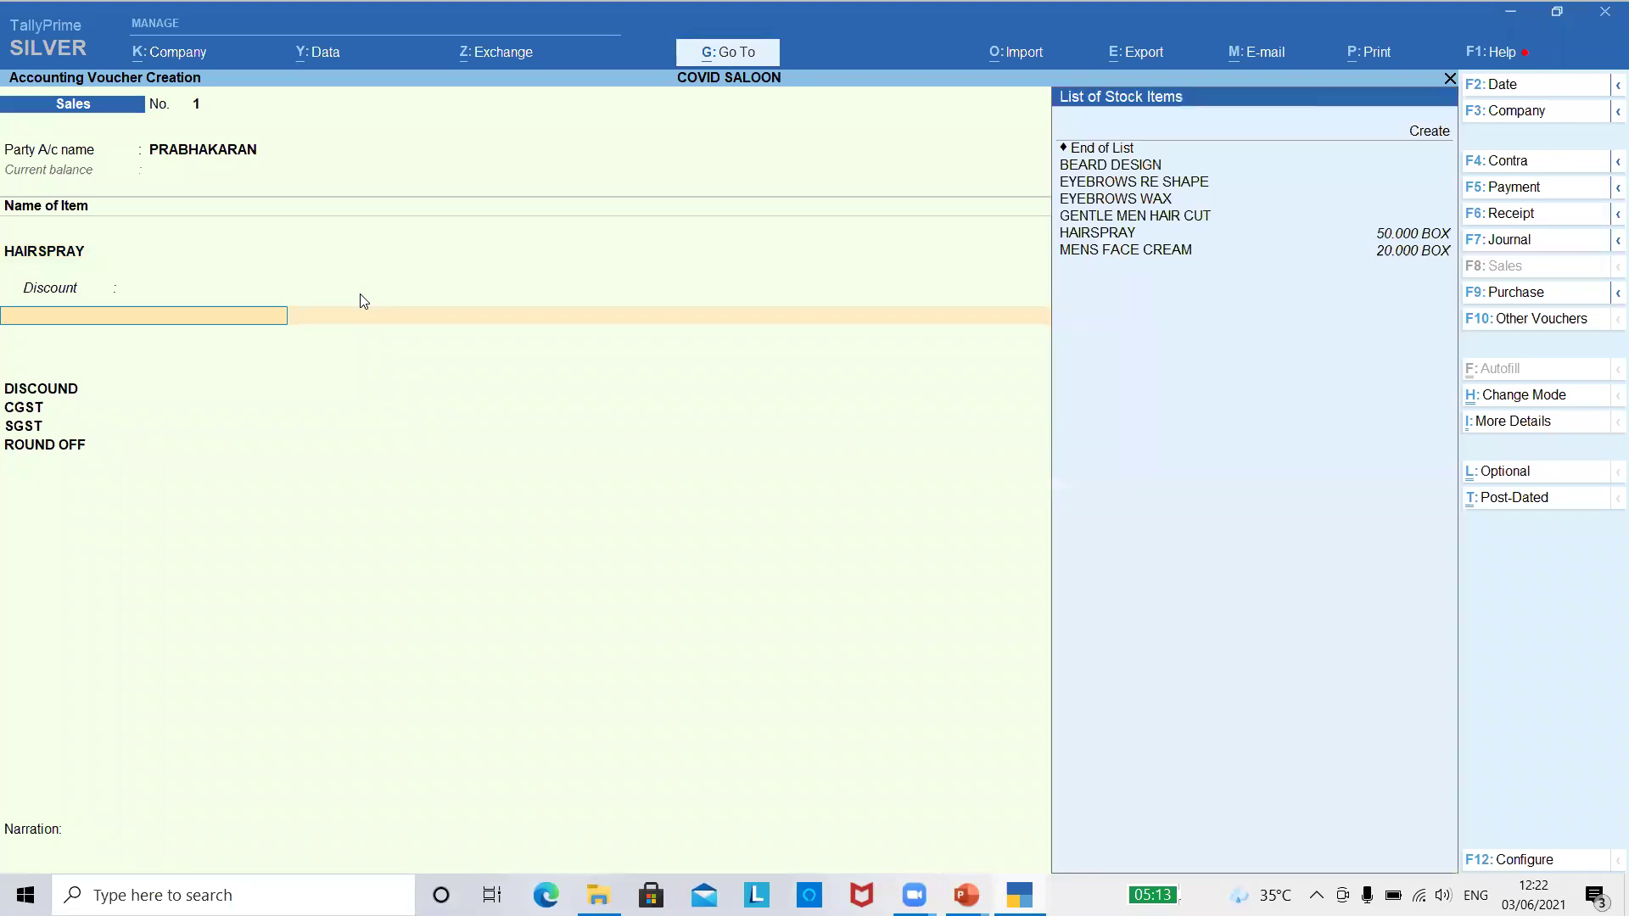
- Add 1 GENTLE MEN HAIR CUT at 425.00 under SERVICE SALES, allocated to cost centre SHAM
key(Down)
key(Down)
key(Down)
key(Down)
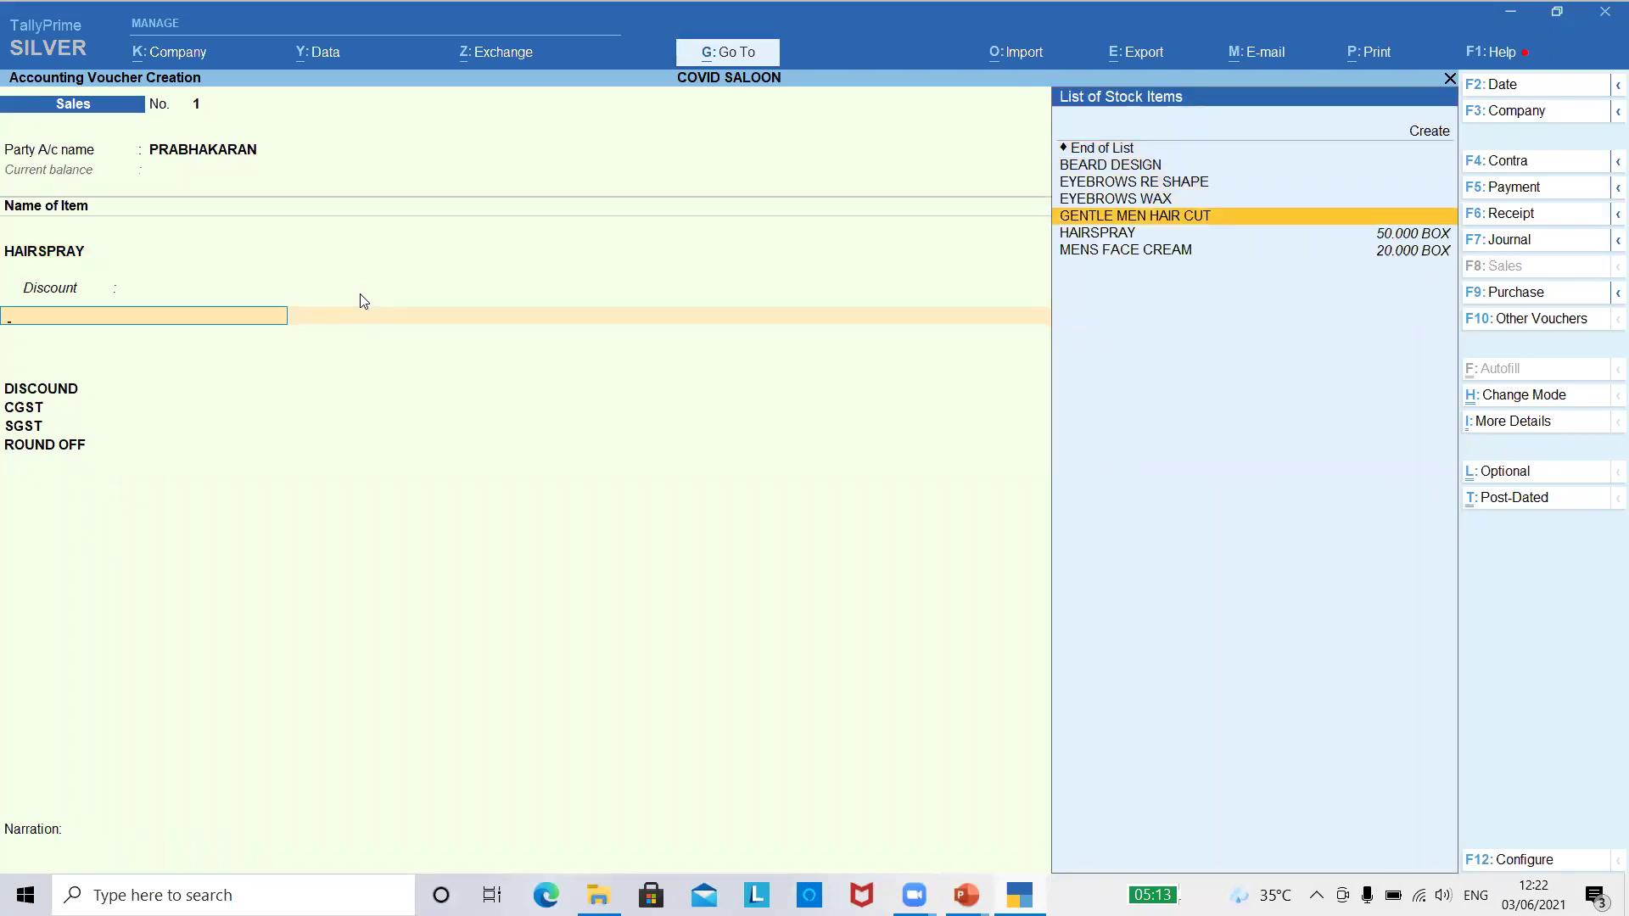
key(Return)
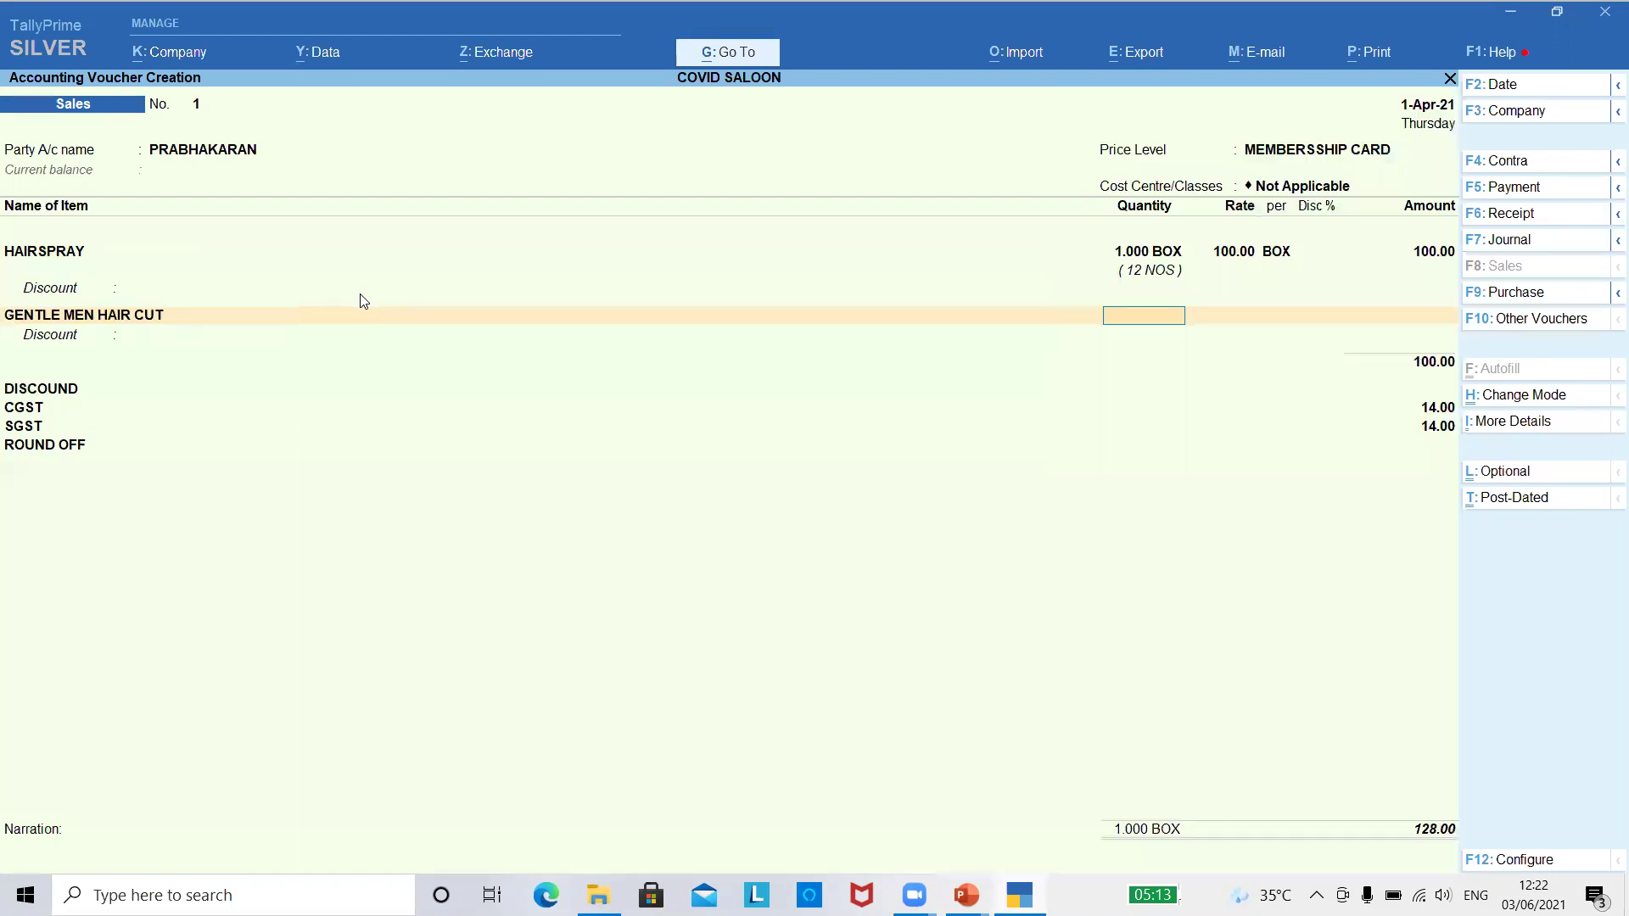
text(1)
key(Return)
key(Return)
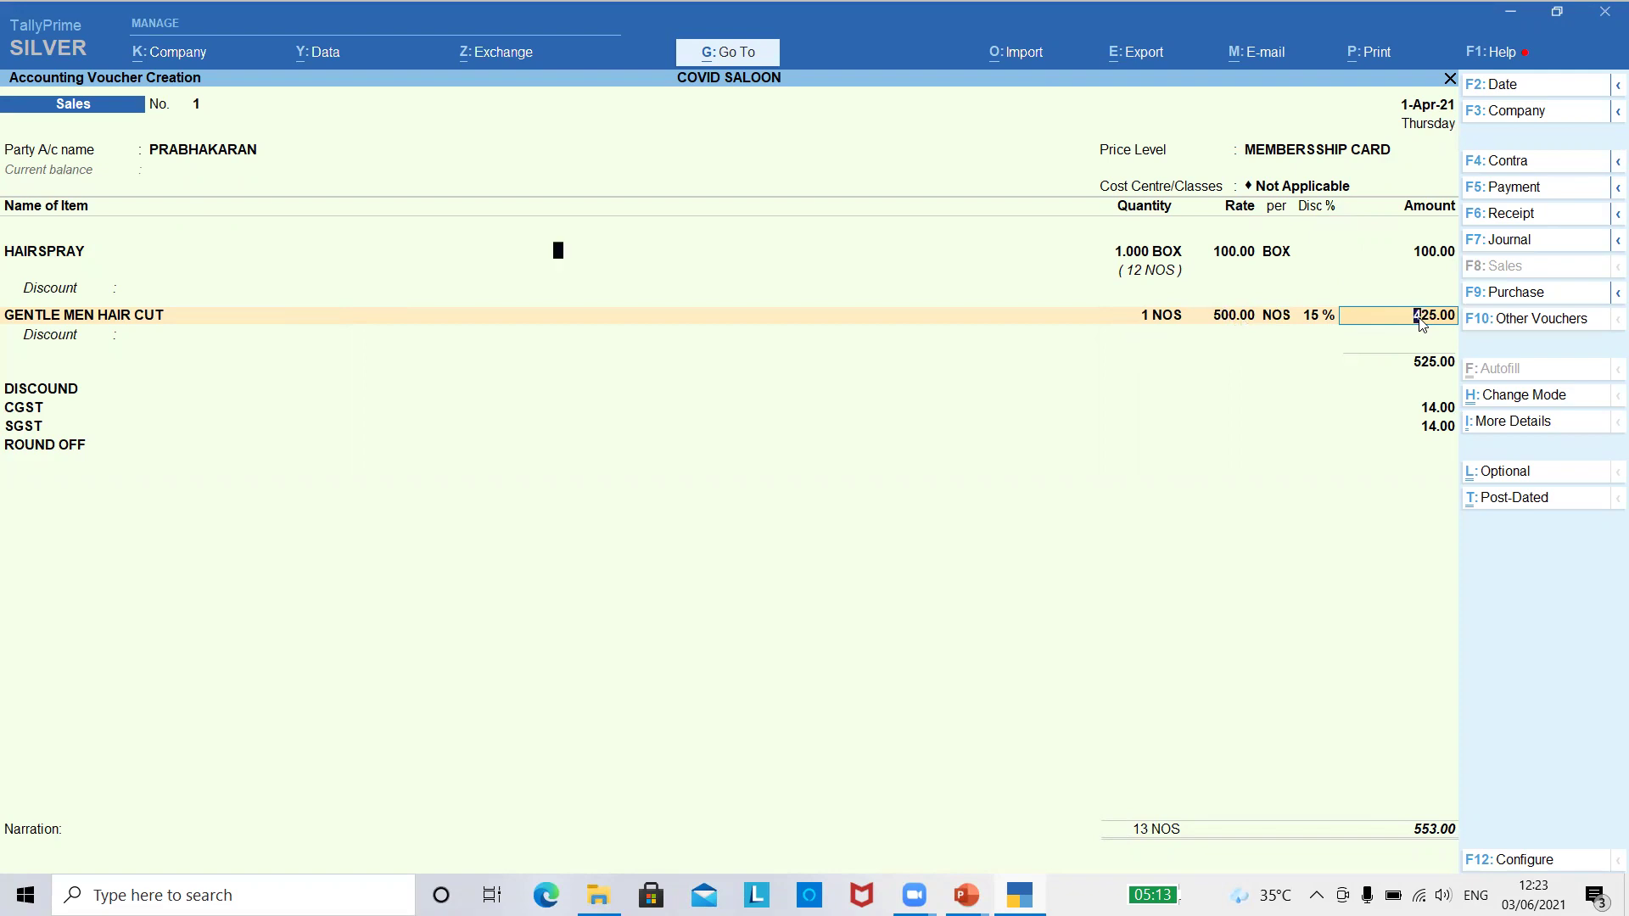
key(Return)
key(Return)
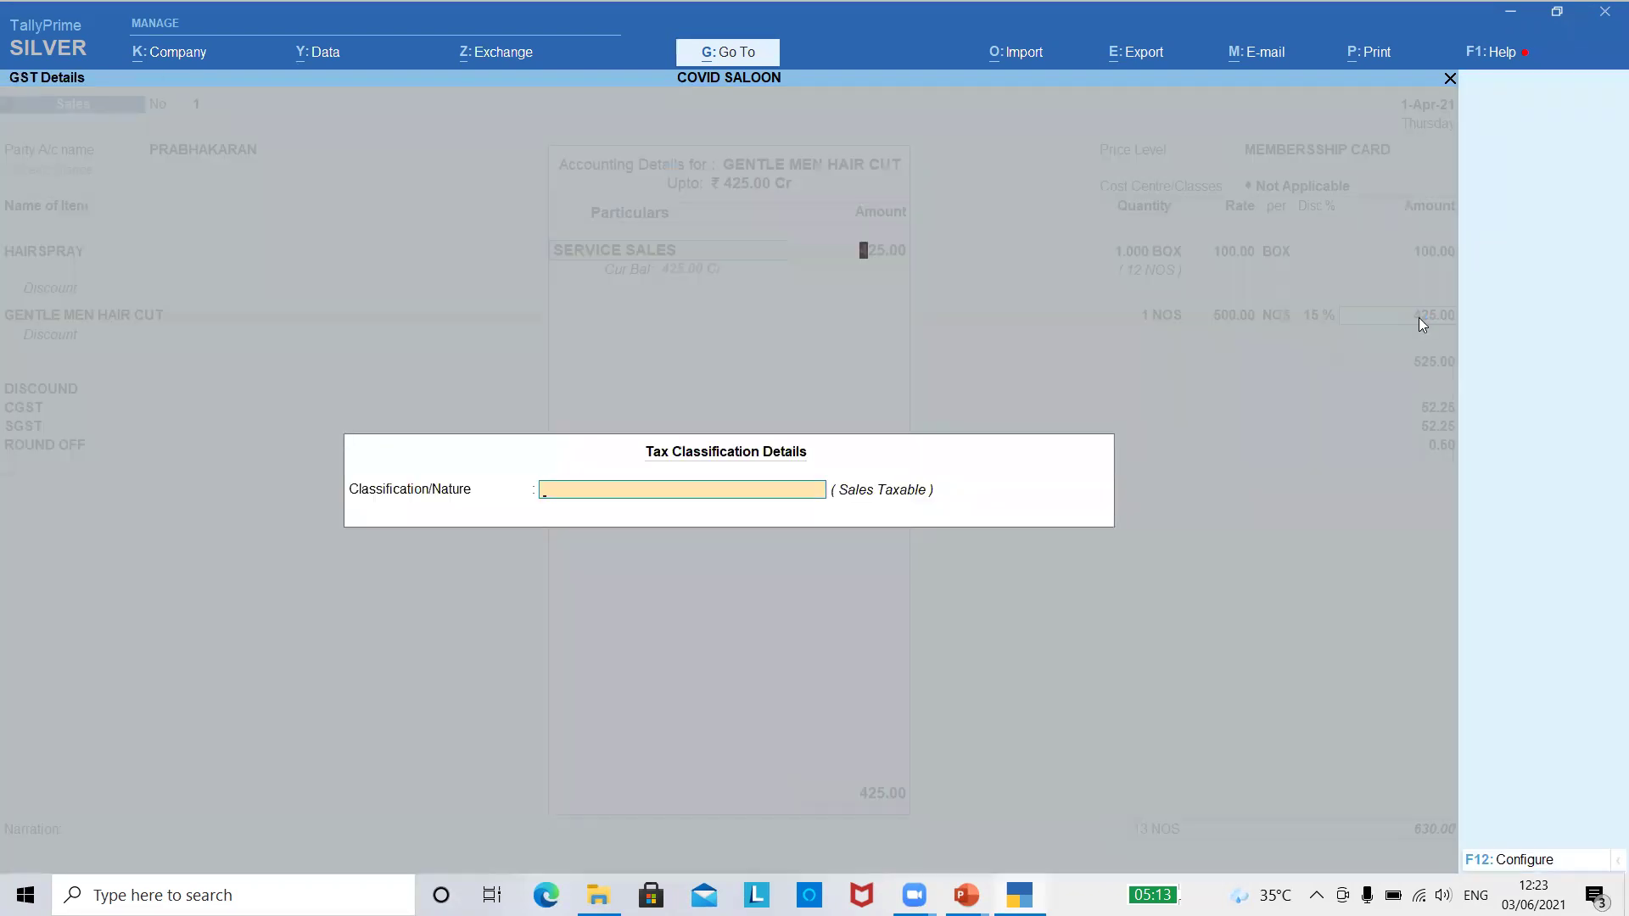
key(Return)
key(Return)
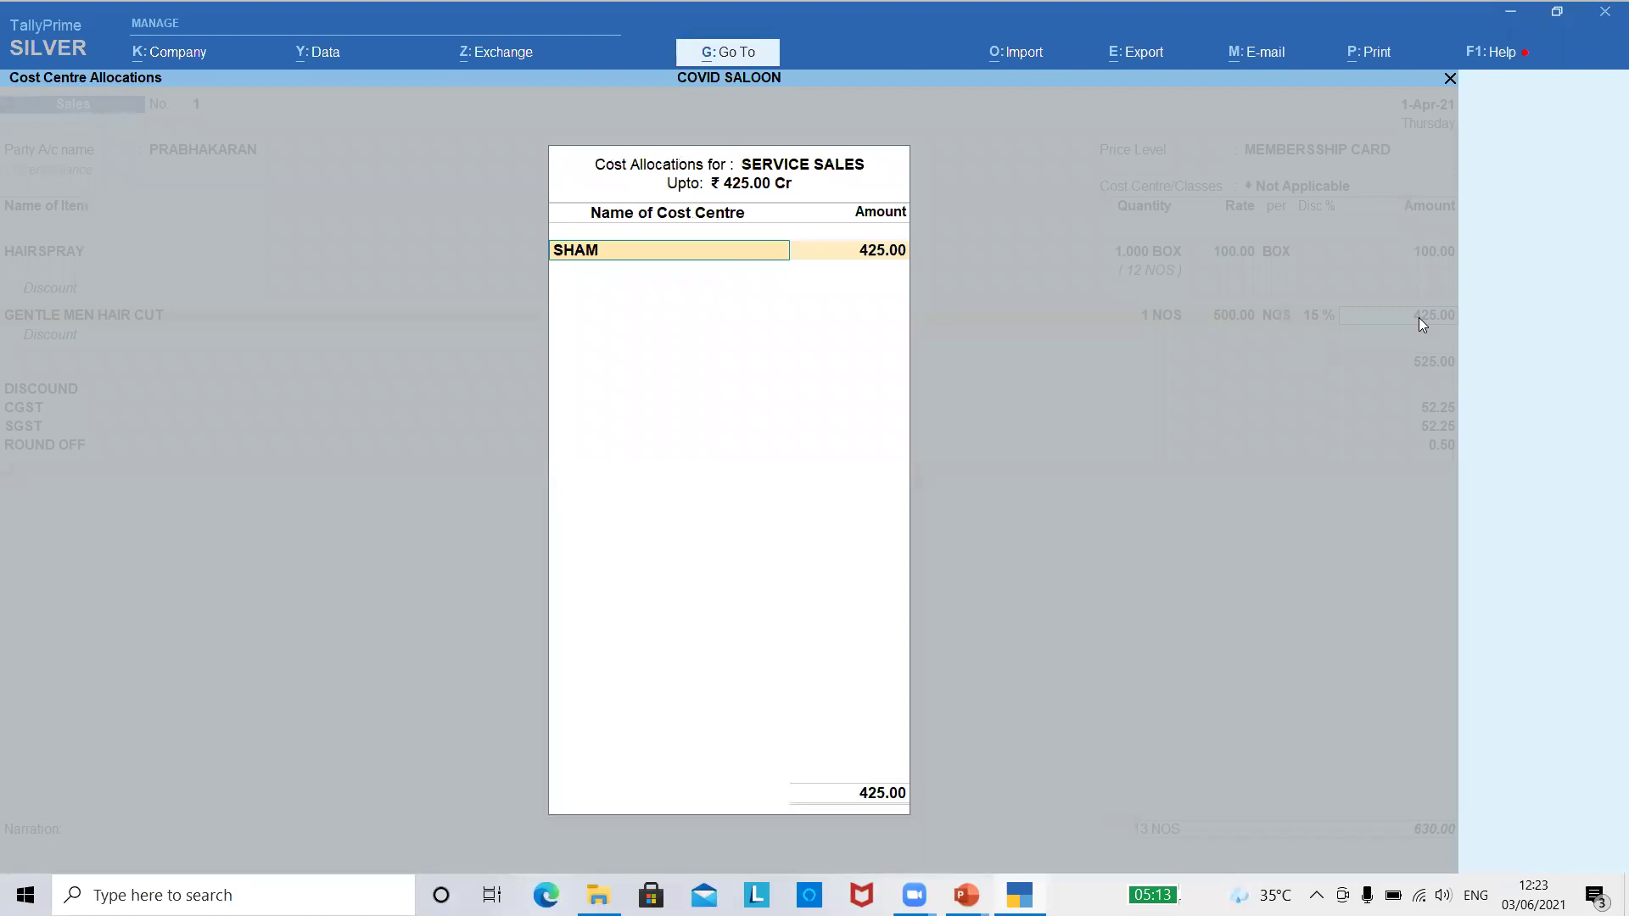
key(BackSpace)
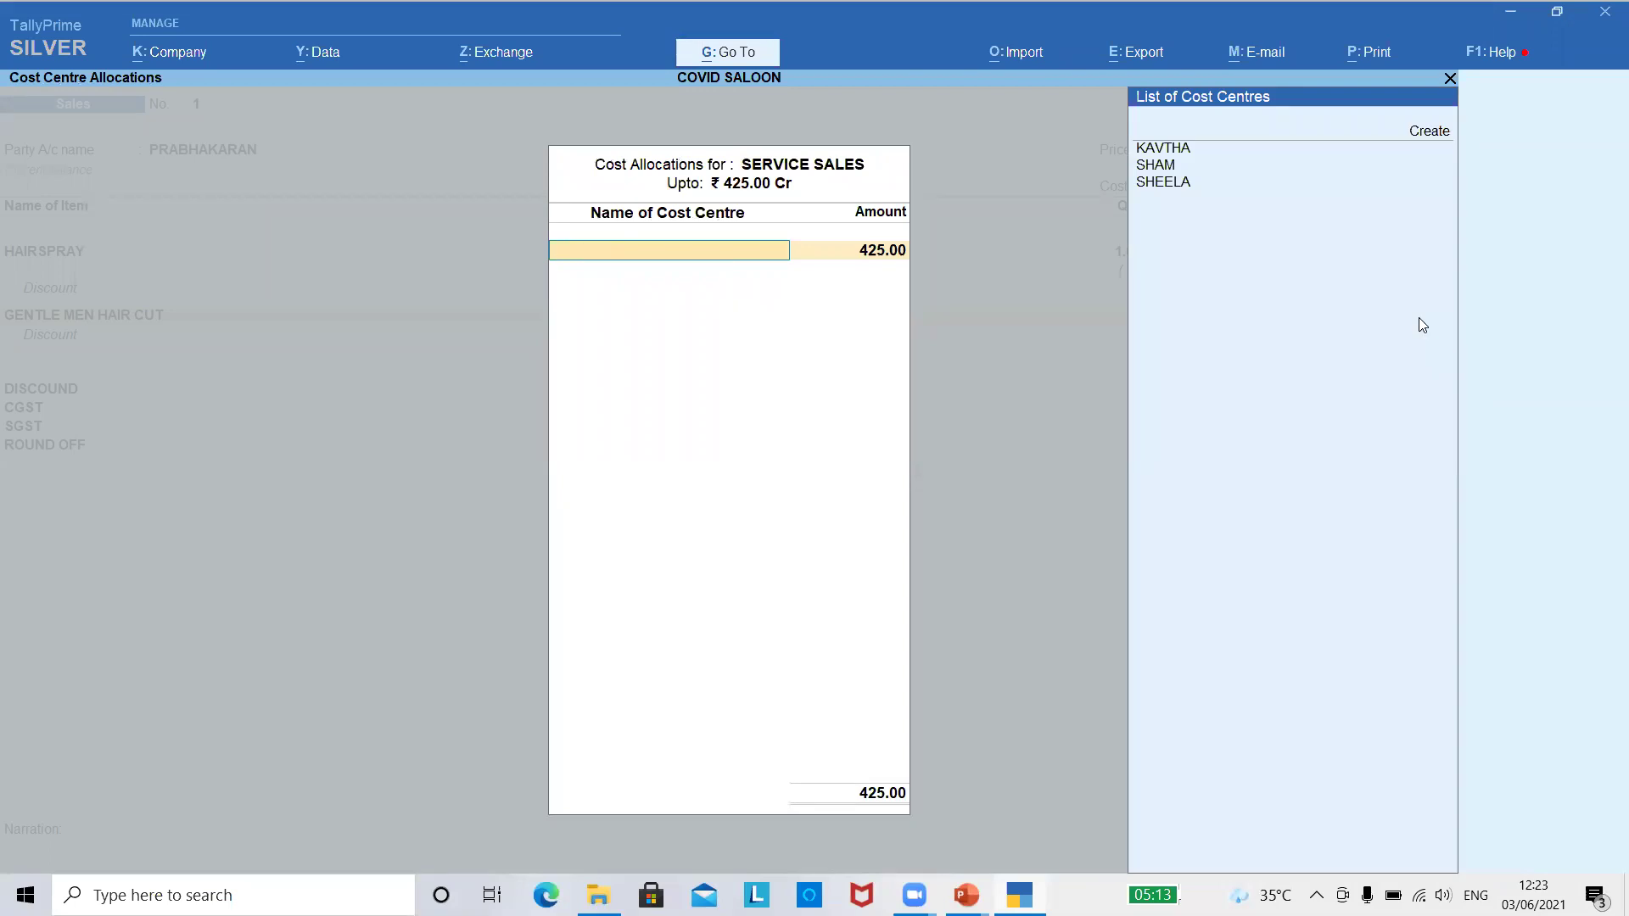
key(Down)
key(Down)
key(Down)
key(Down)
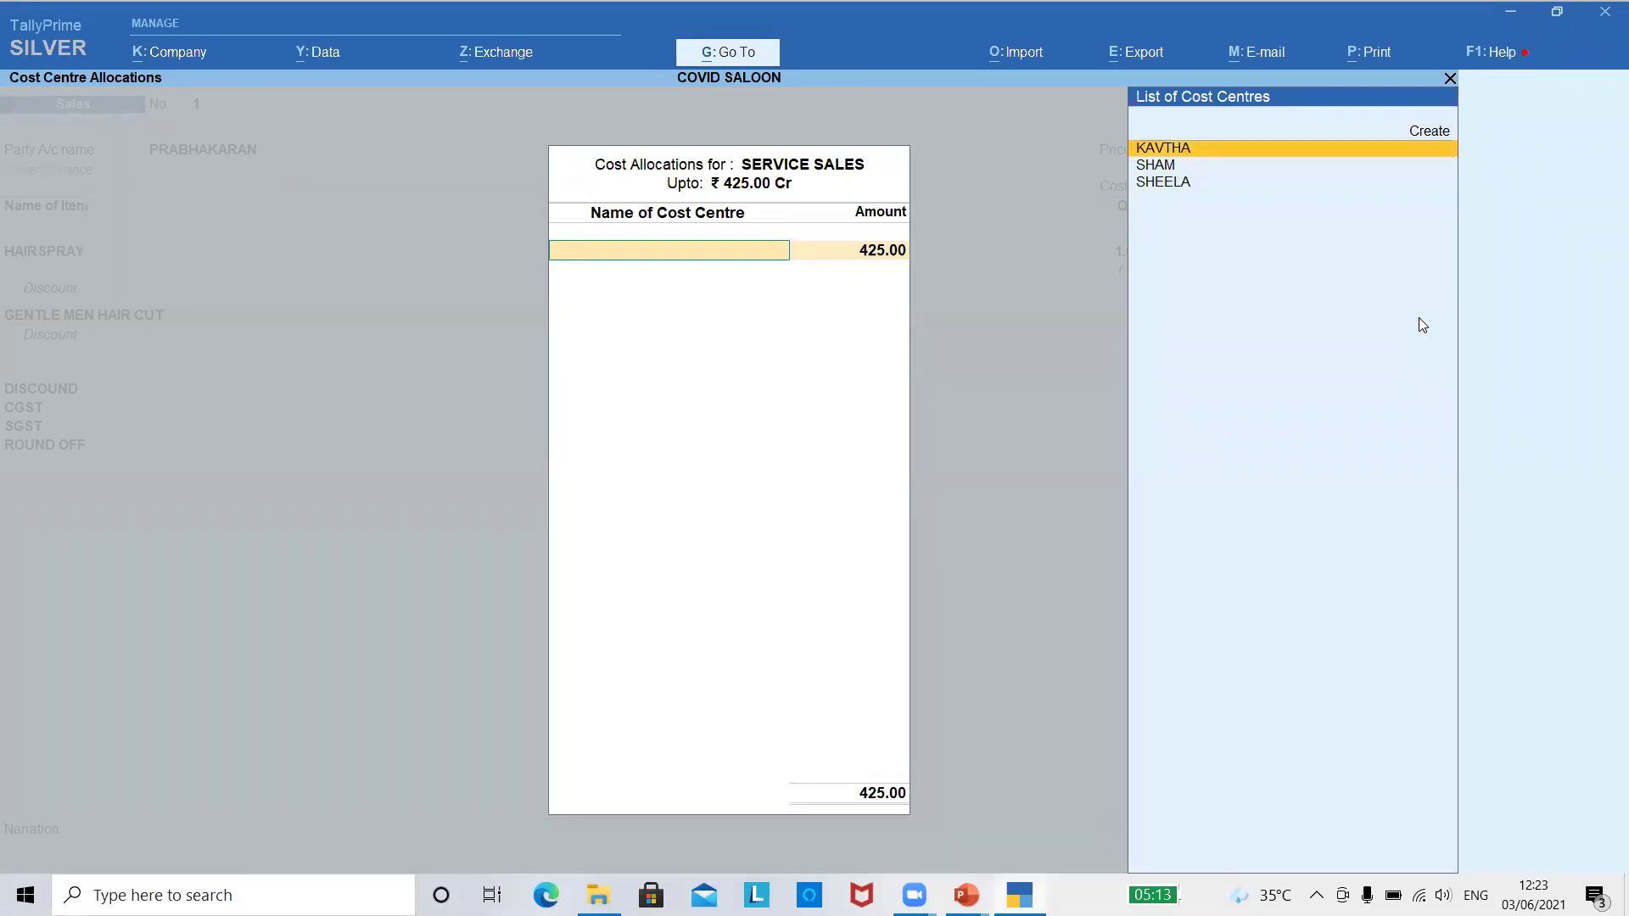
key(Down)
key(Return)
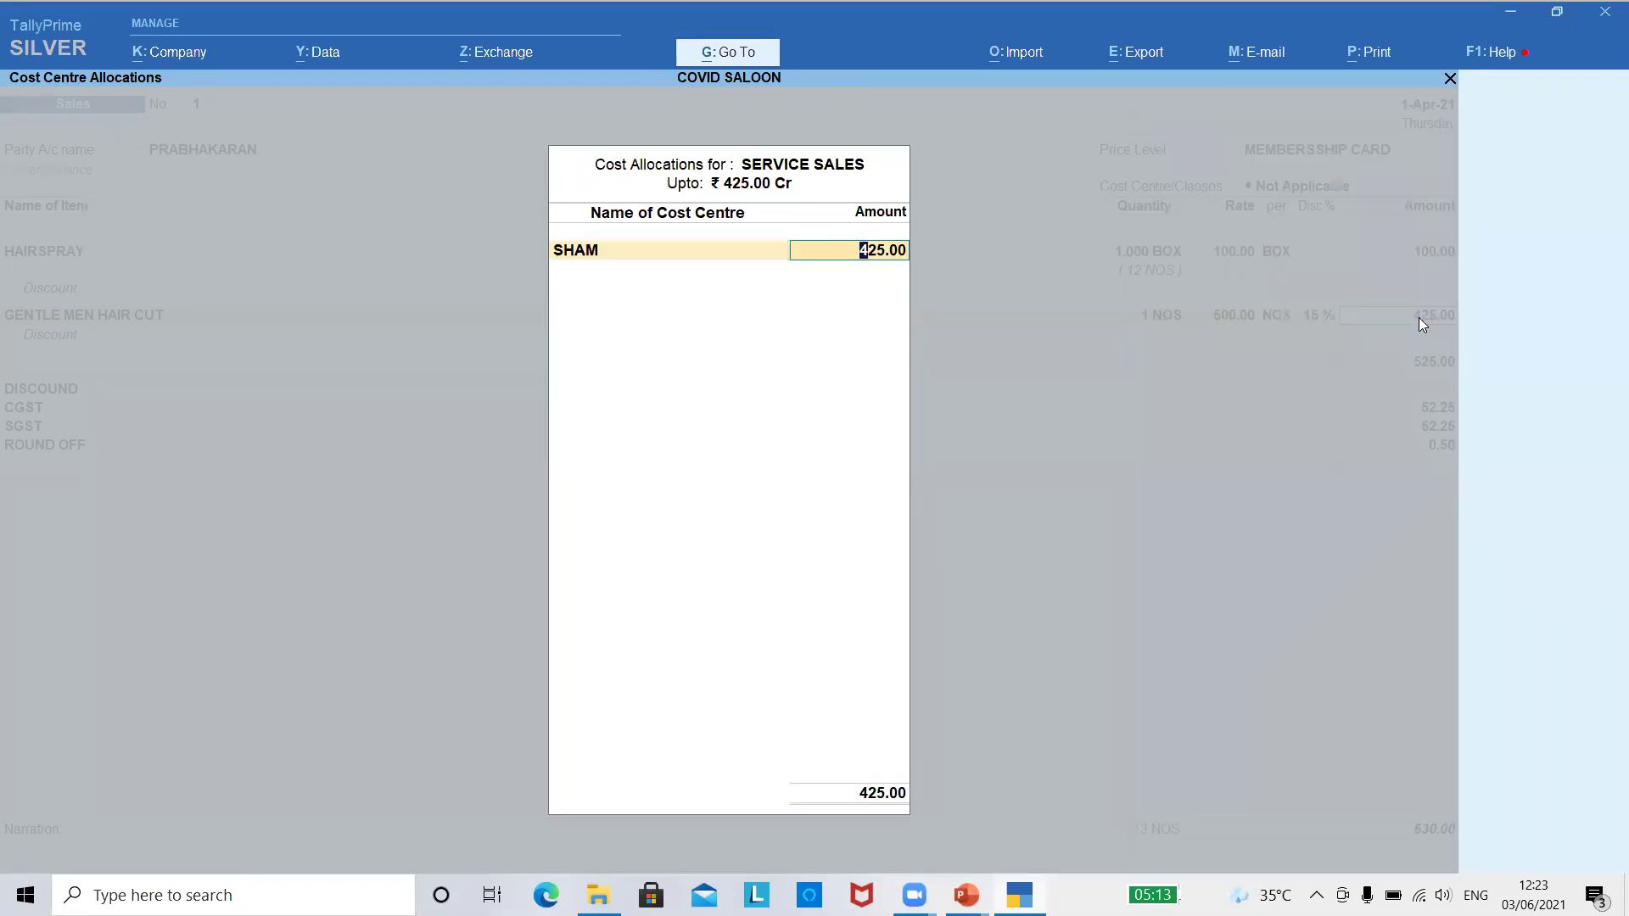
key(Return)
key(Return)
key(Return)
key(Return)
key(Return)
key(Return)
key(Return)
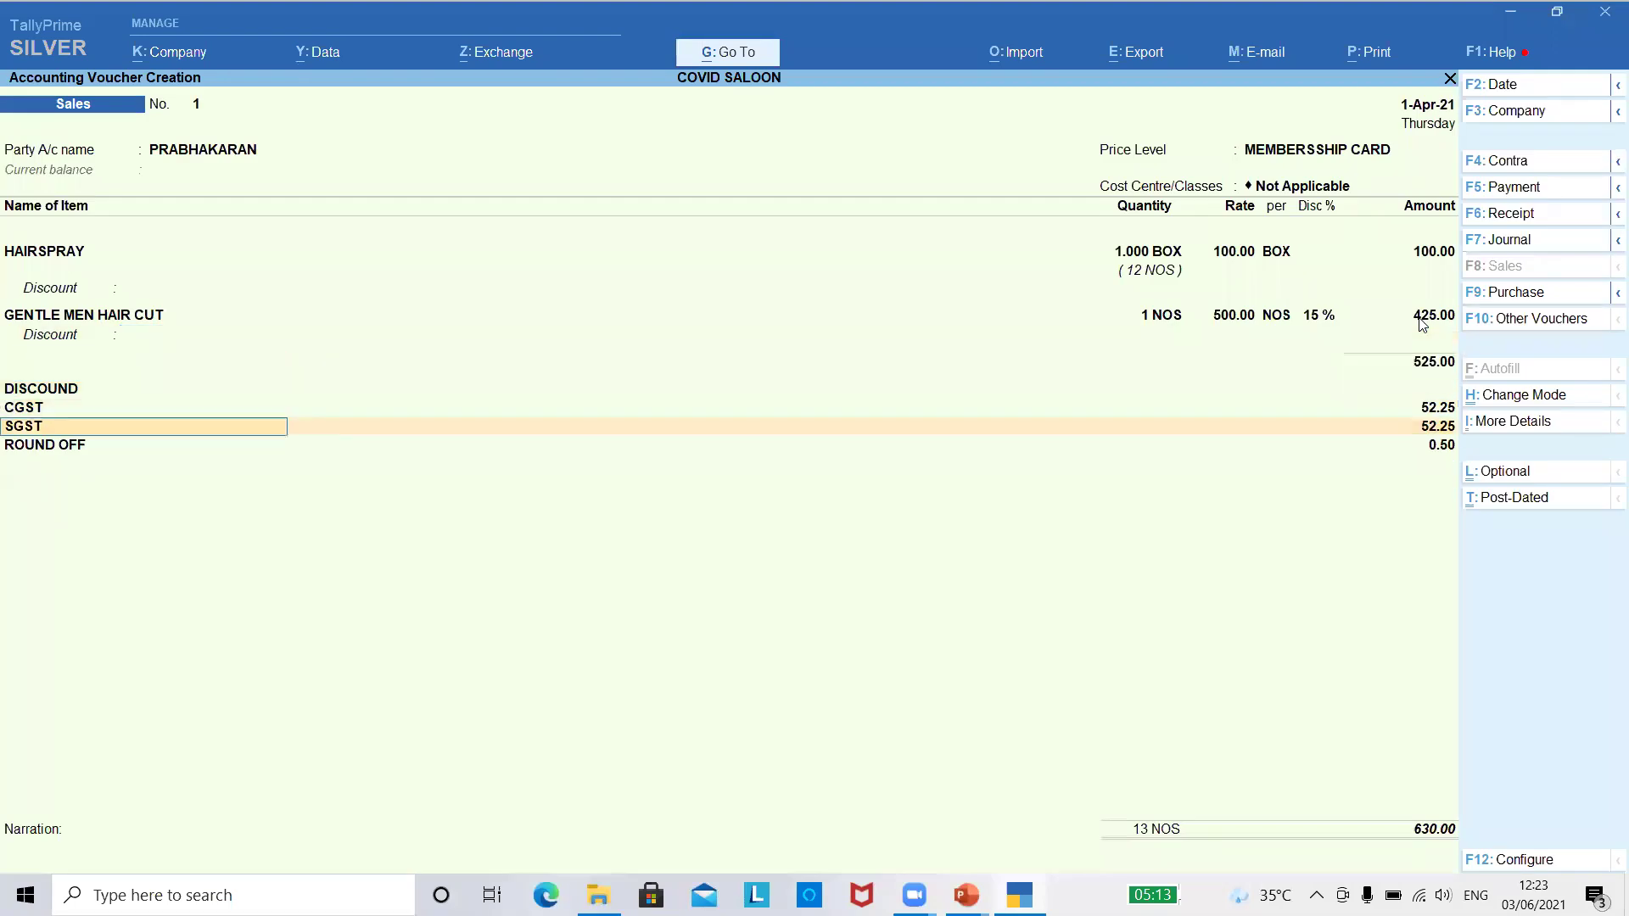
key(ctrl)
- Save Sales voucher No. 1 and start No. 2 for the same customer, no cost centre
key(ctrl+a)
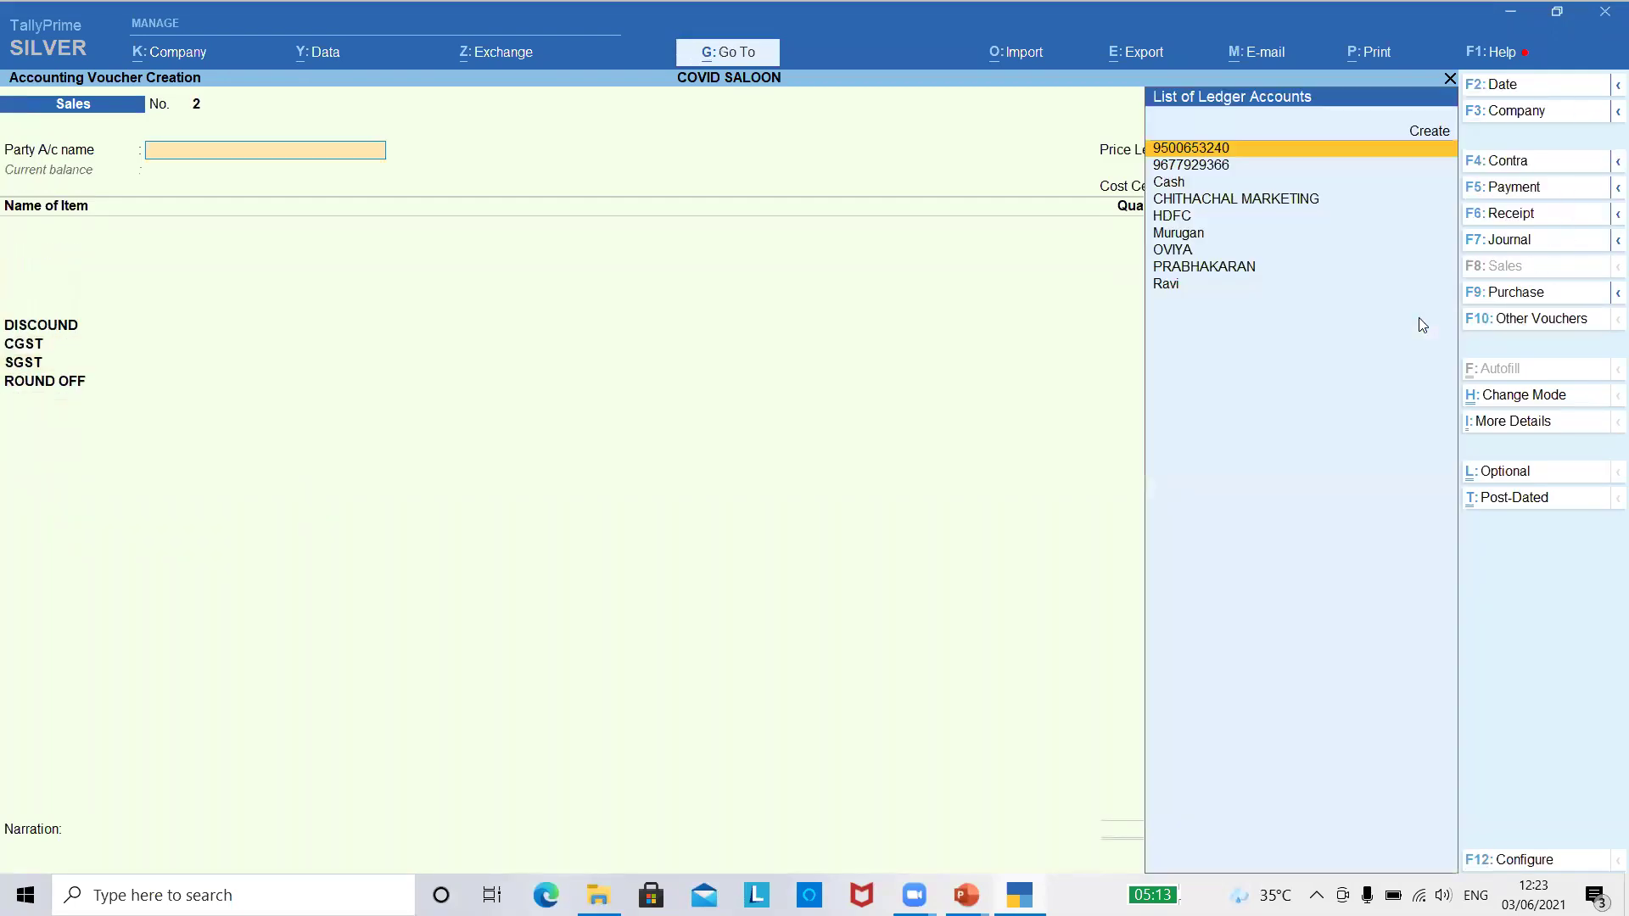
key(Down)
text(mu)
key(Return)
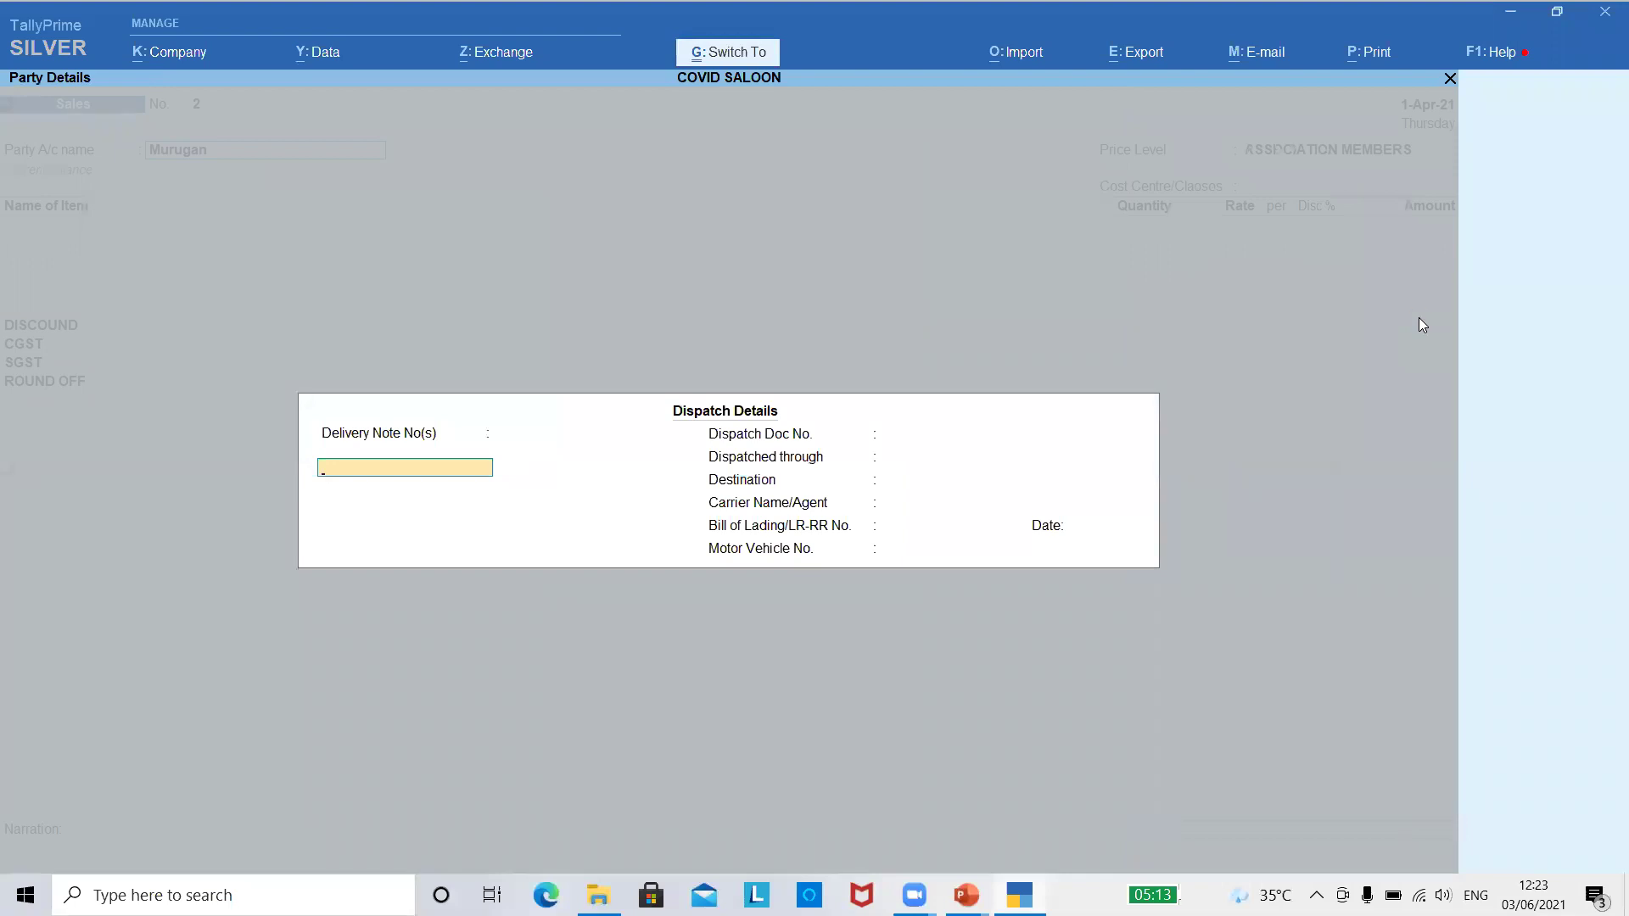
key(ctrl+a)
key(ctrl+a)
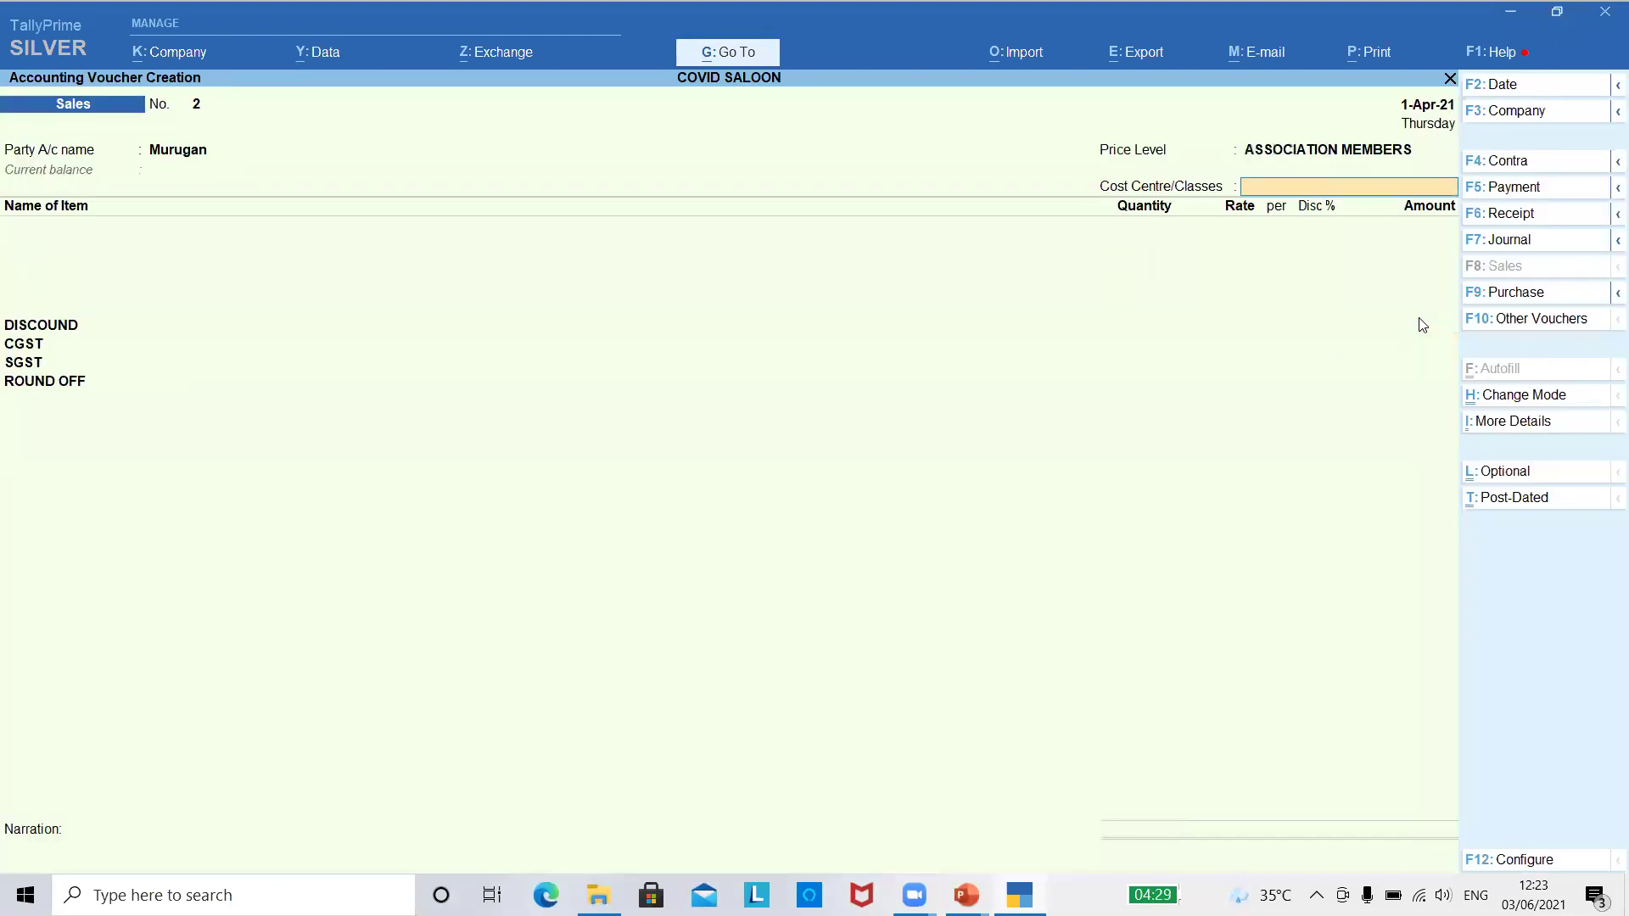
key(Return)
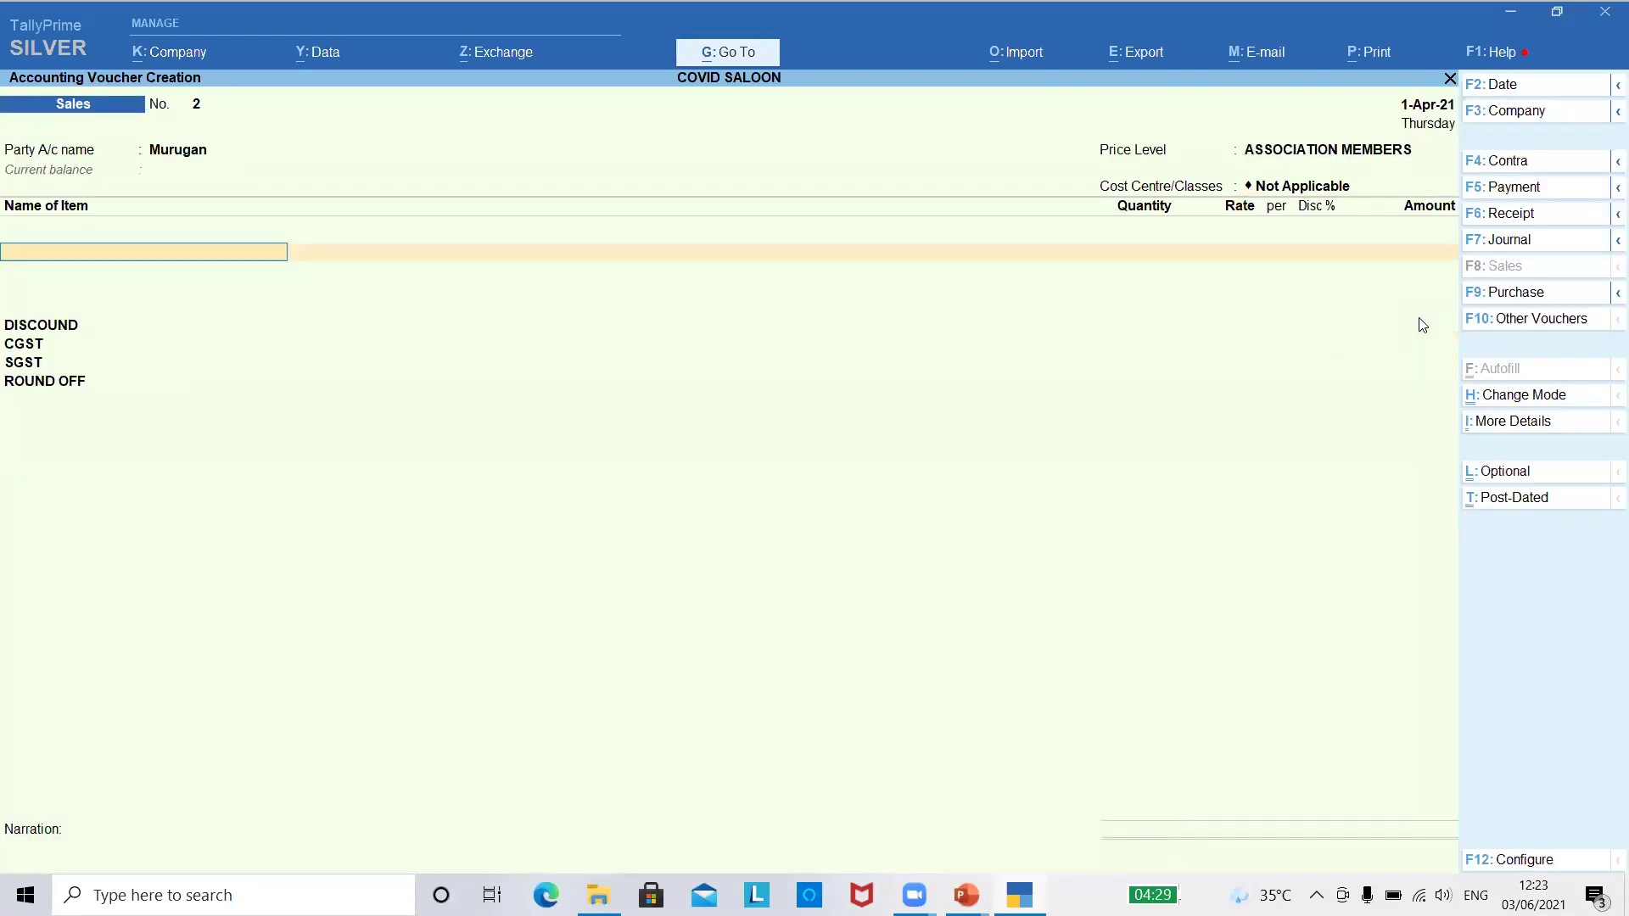
- Add 1 BEARD DESIGN at 225.00, dismissing the negative stock warning
key(Down)
key(Down)
key(Down)
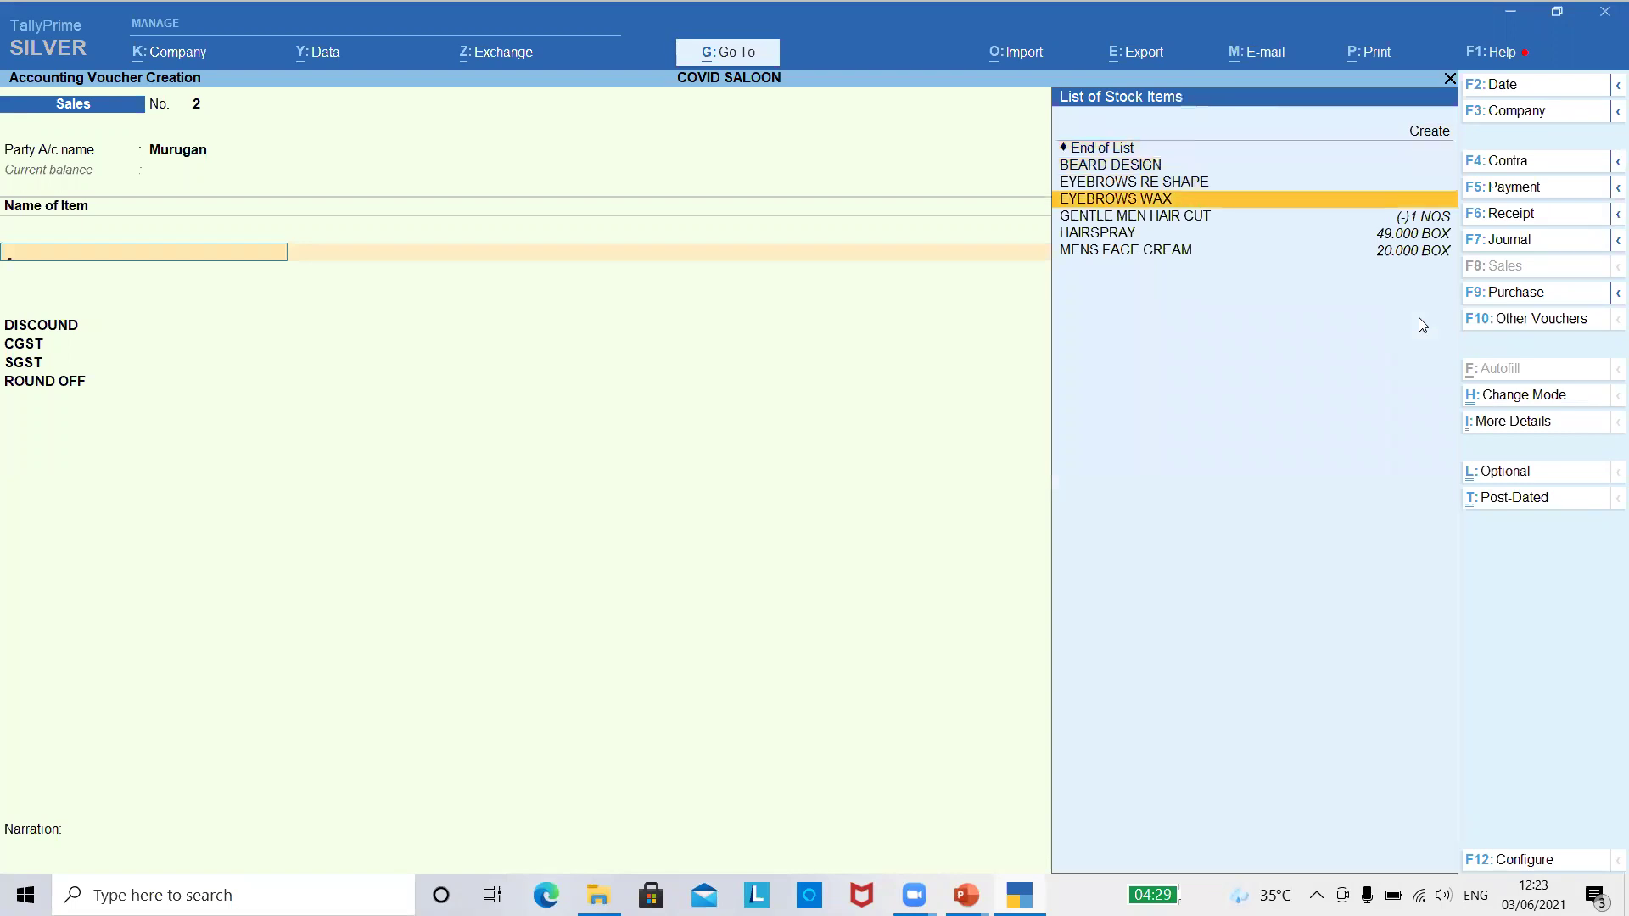
key(Down)
key(Up)
key(Up)
key(Up)
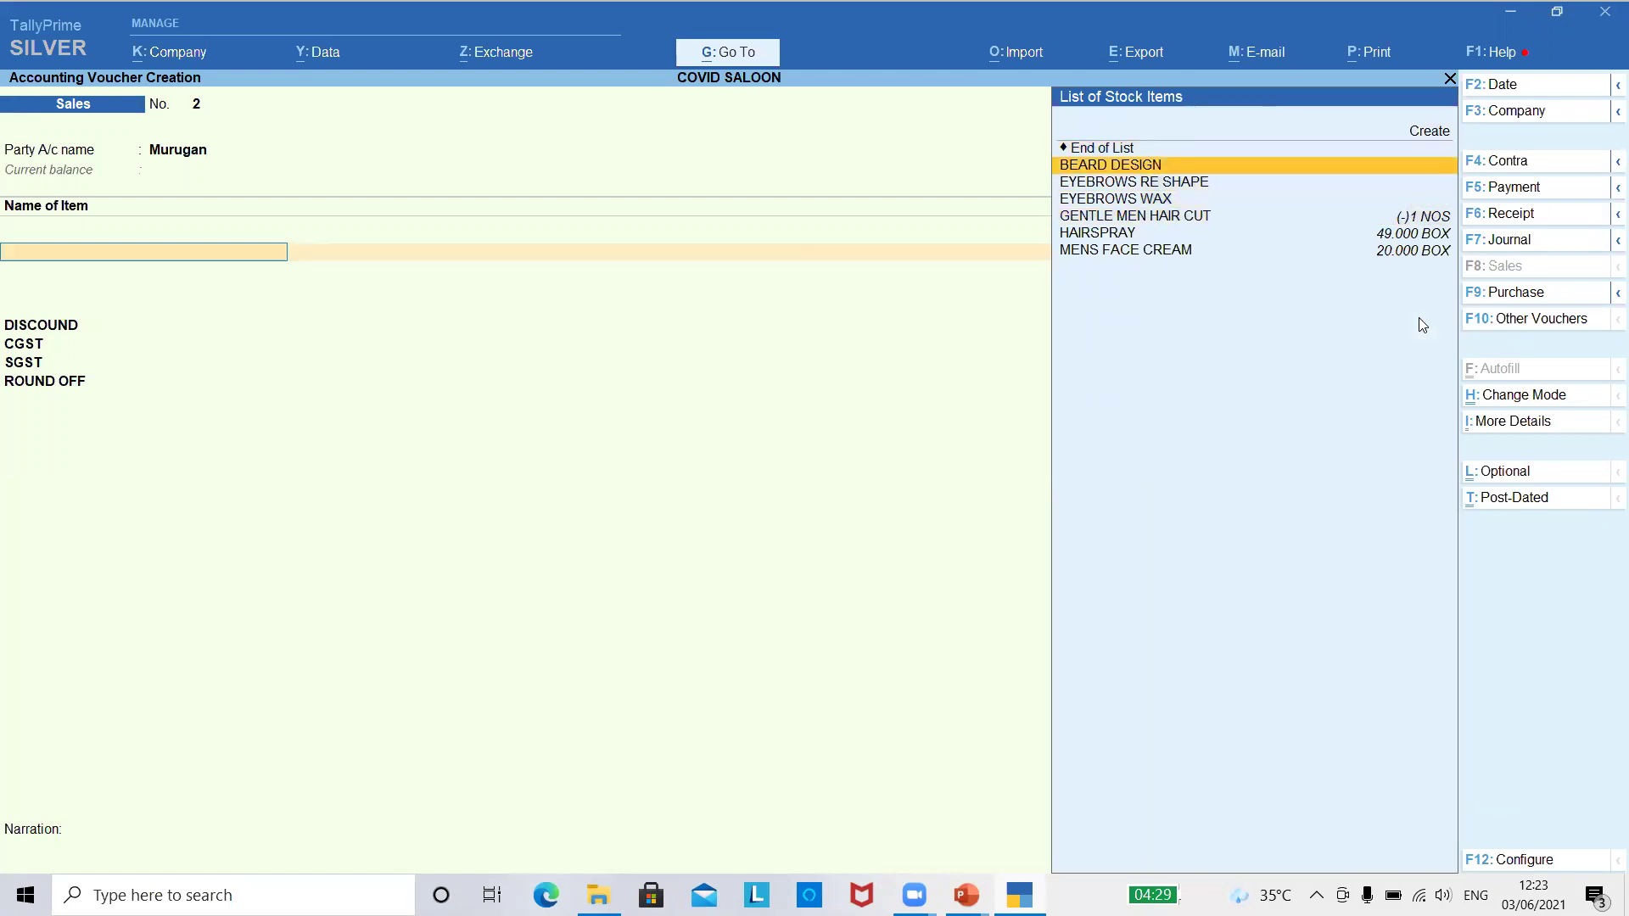
key(Return)
text(1)
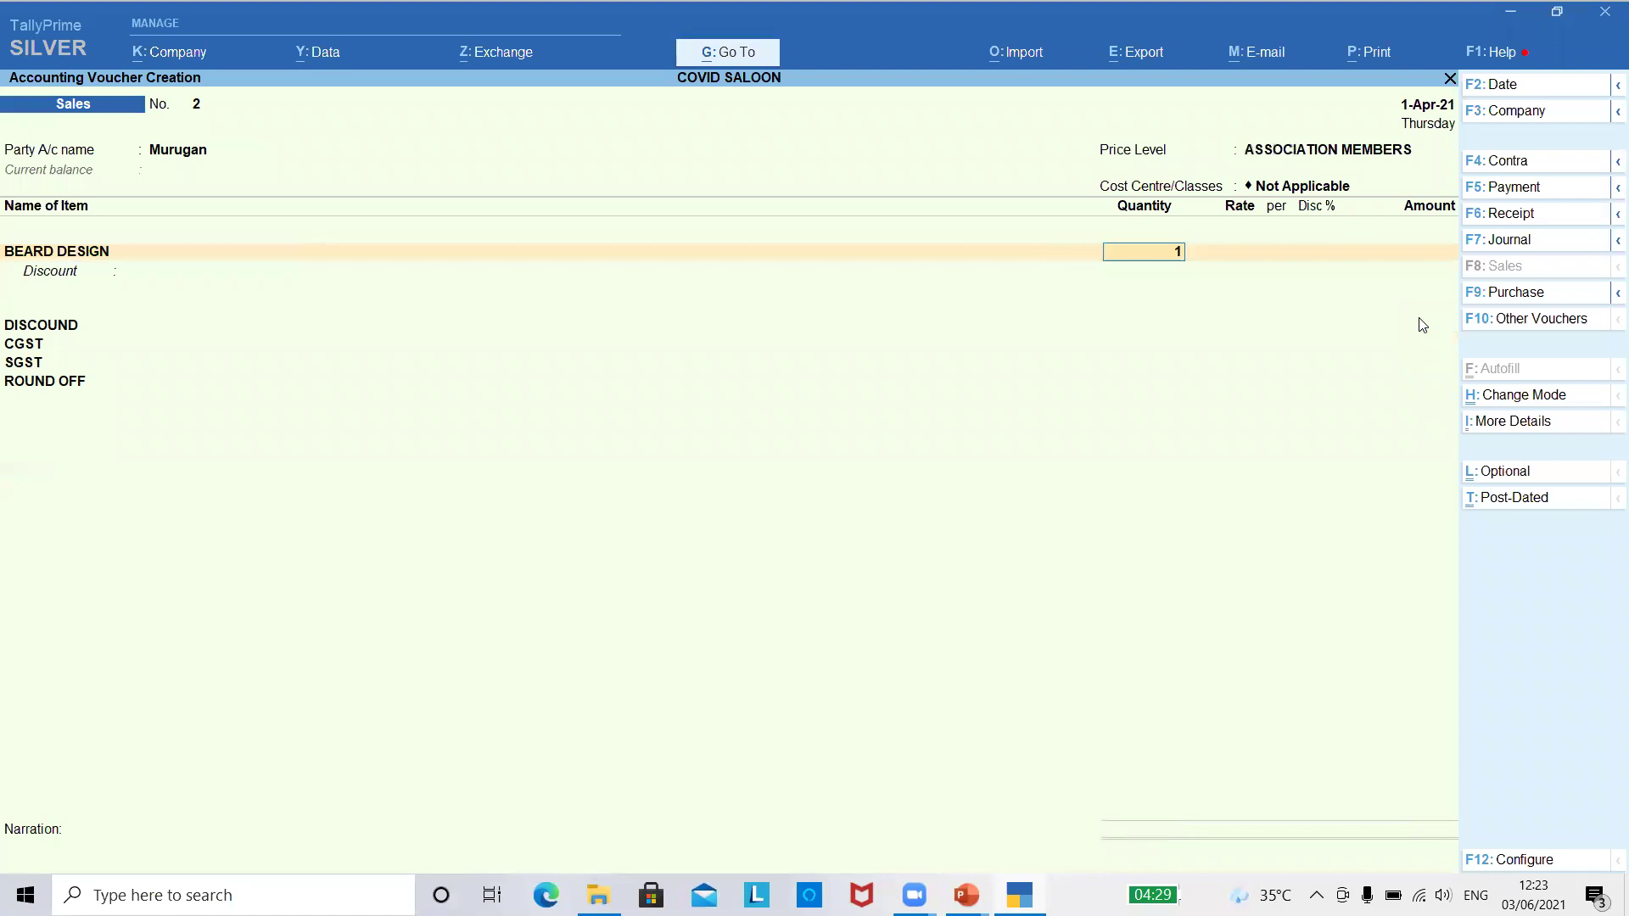
key(Return)
key(Return)
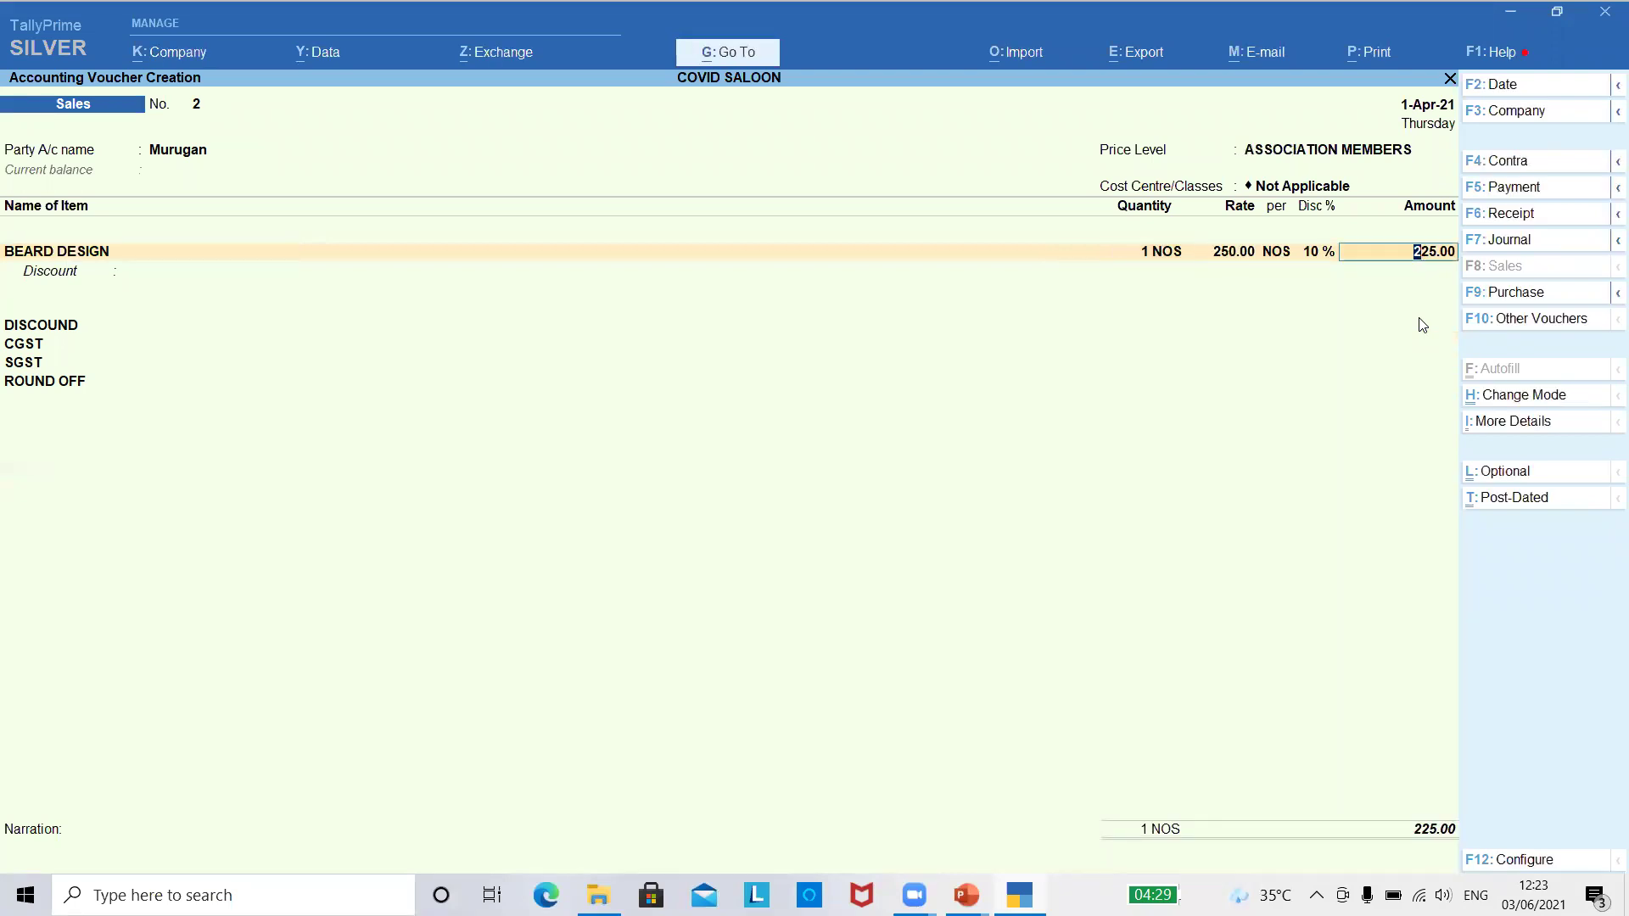
key(Return)
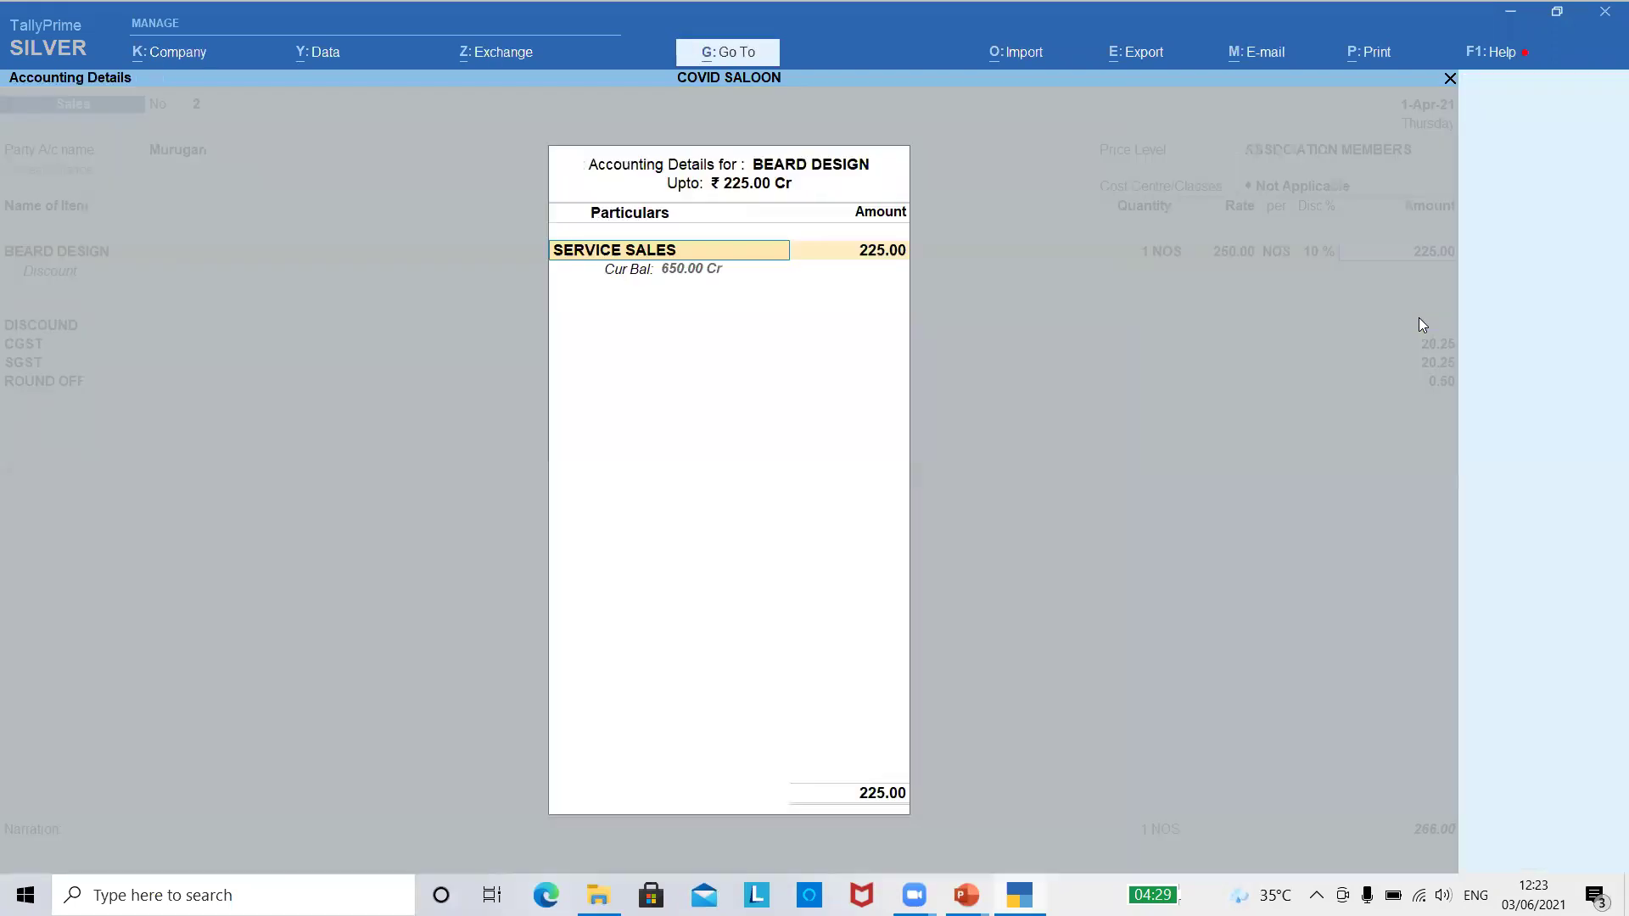
key(Return)
key(Return)
- Allocate the 225.00 SERVICE SALES amount to cost centre KAVTHA
key(Return)
key(BackSpace)
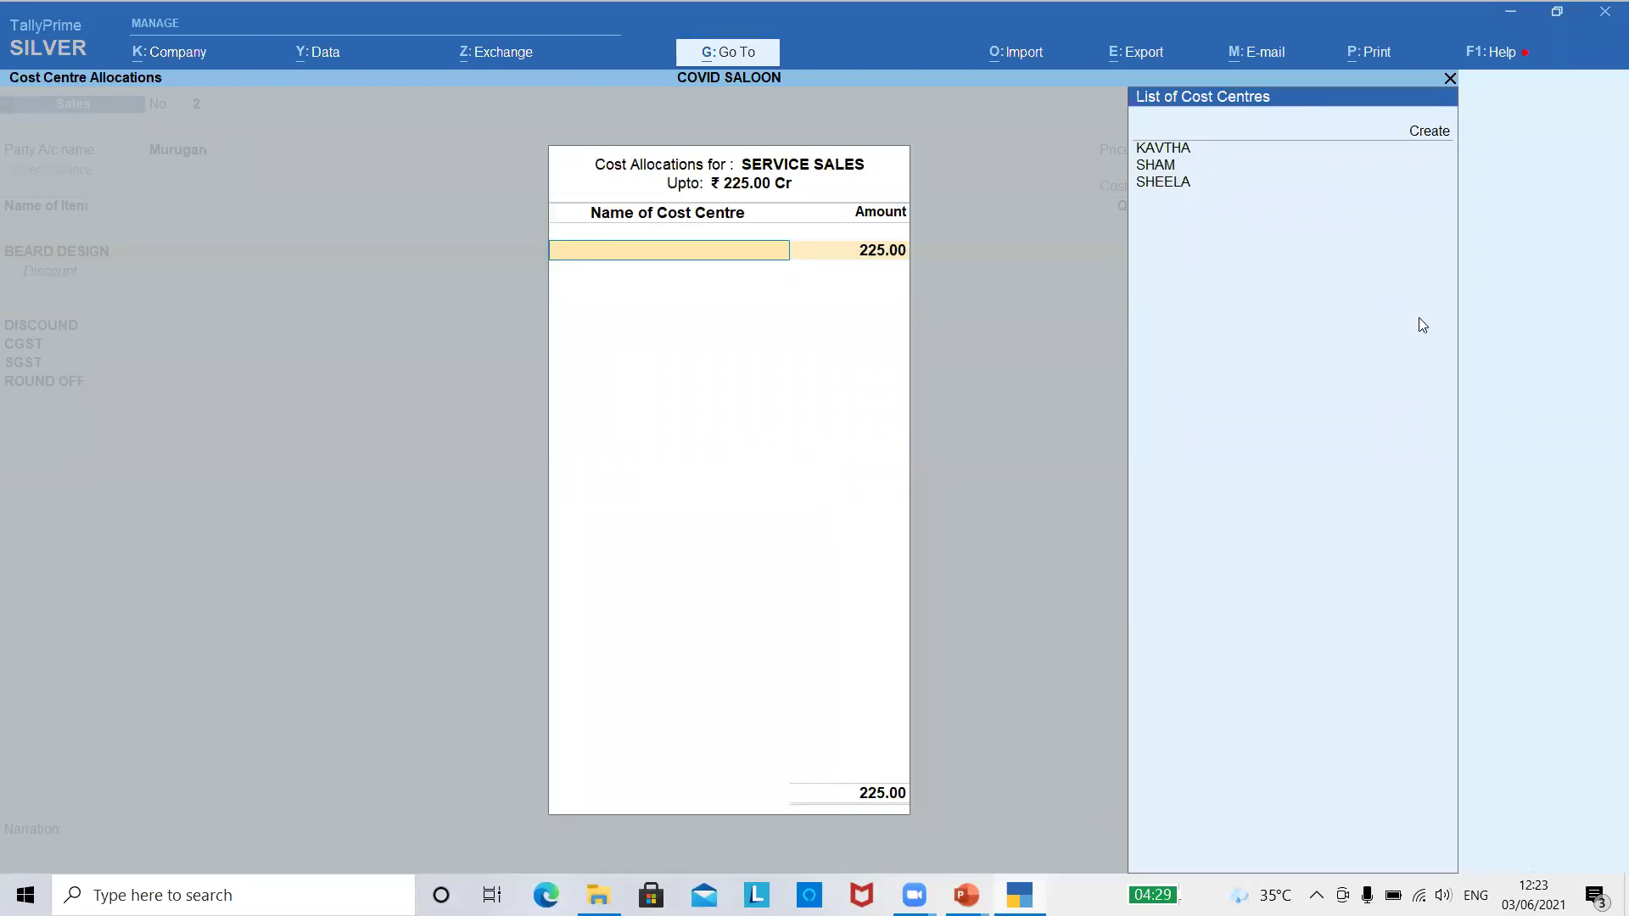
key(Return)
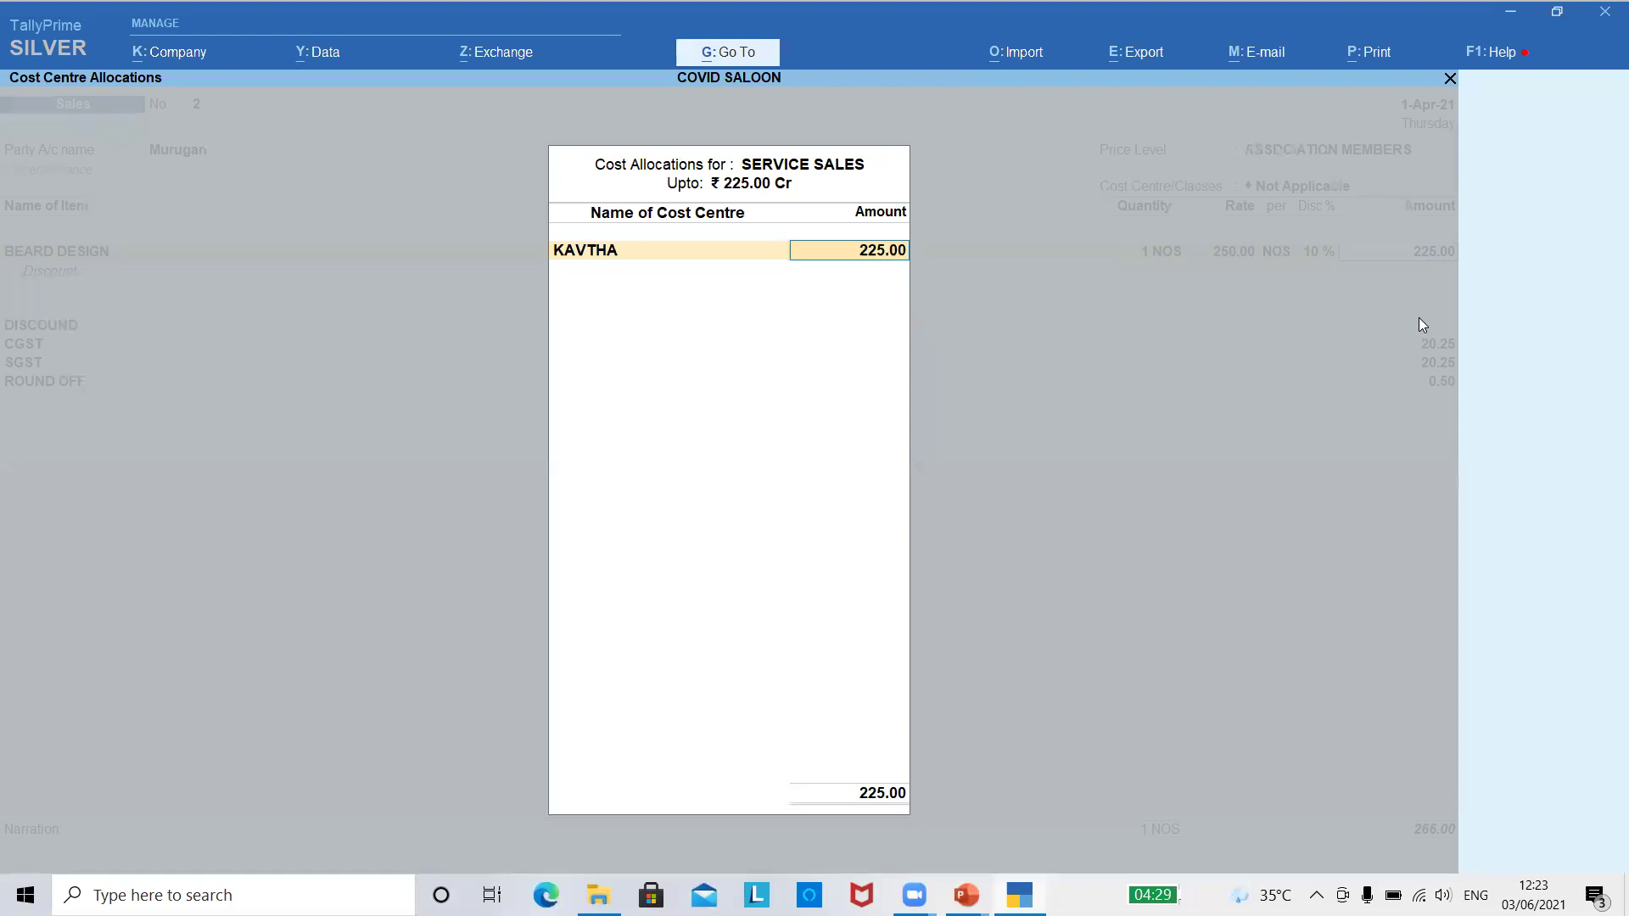
key(Return)
key(Return)
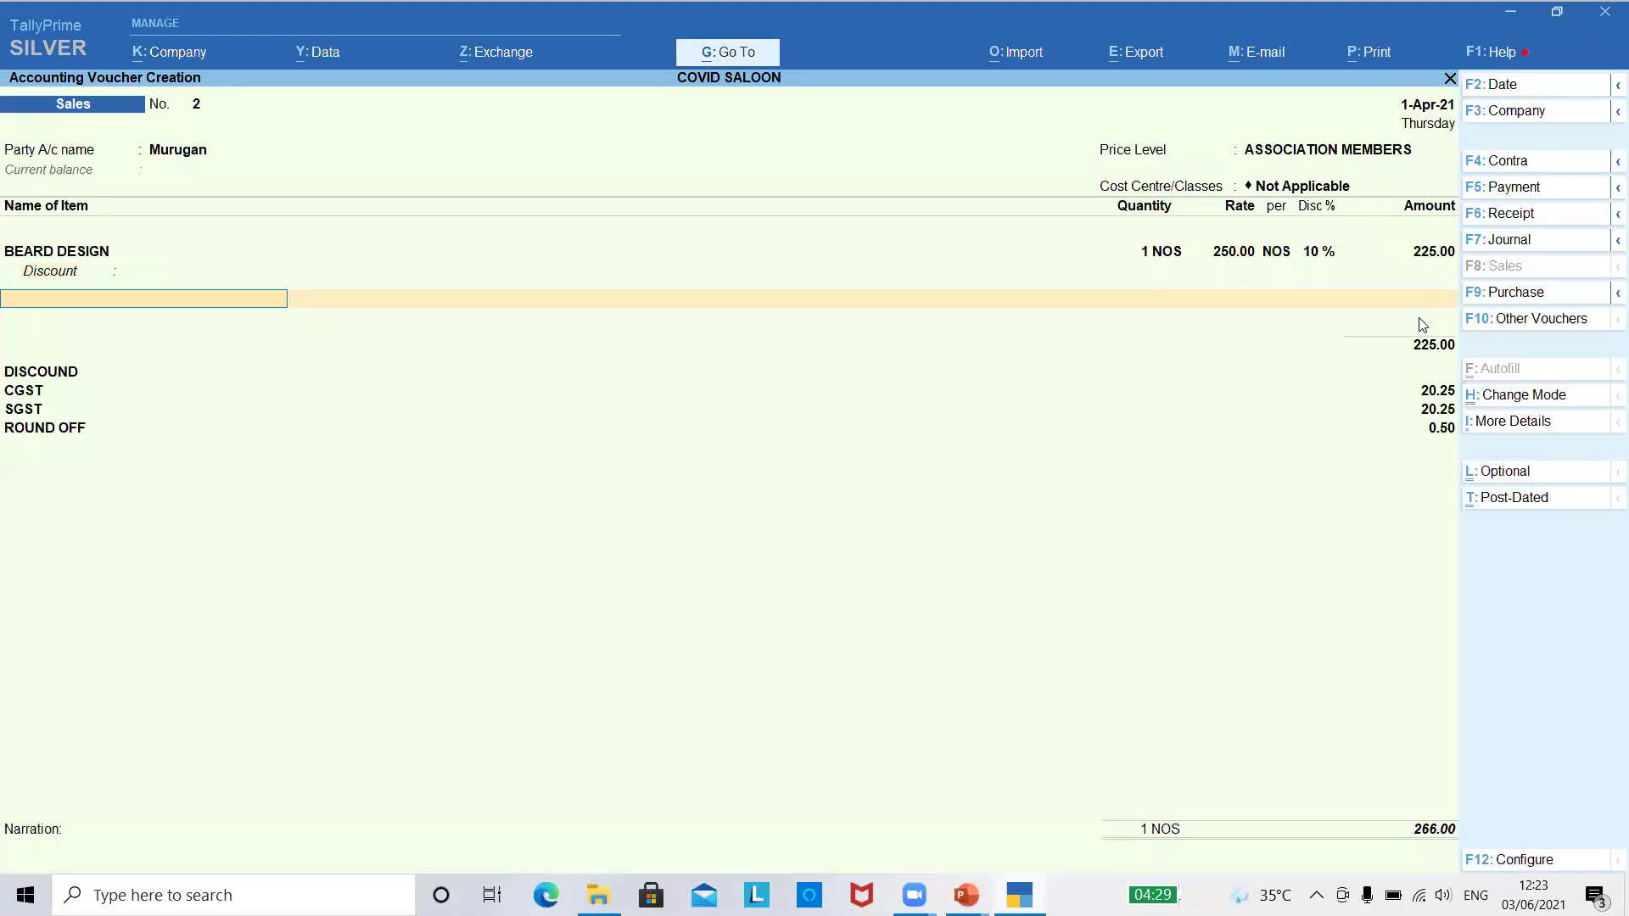
key(Down)
key(Down)
key(Down)
key(Down)
key(Down)
key(Down)
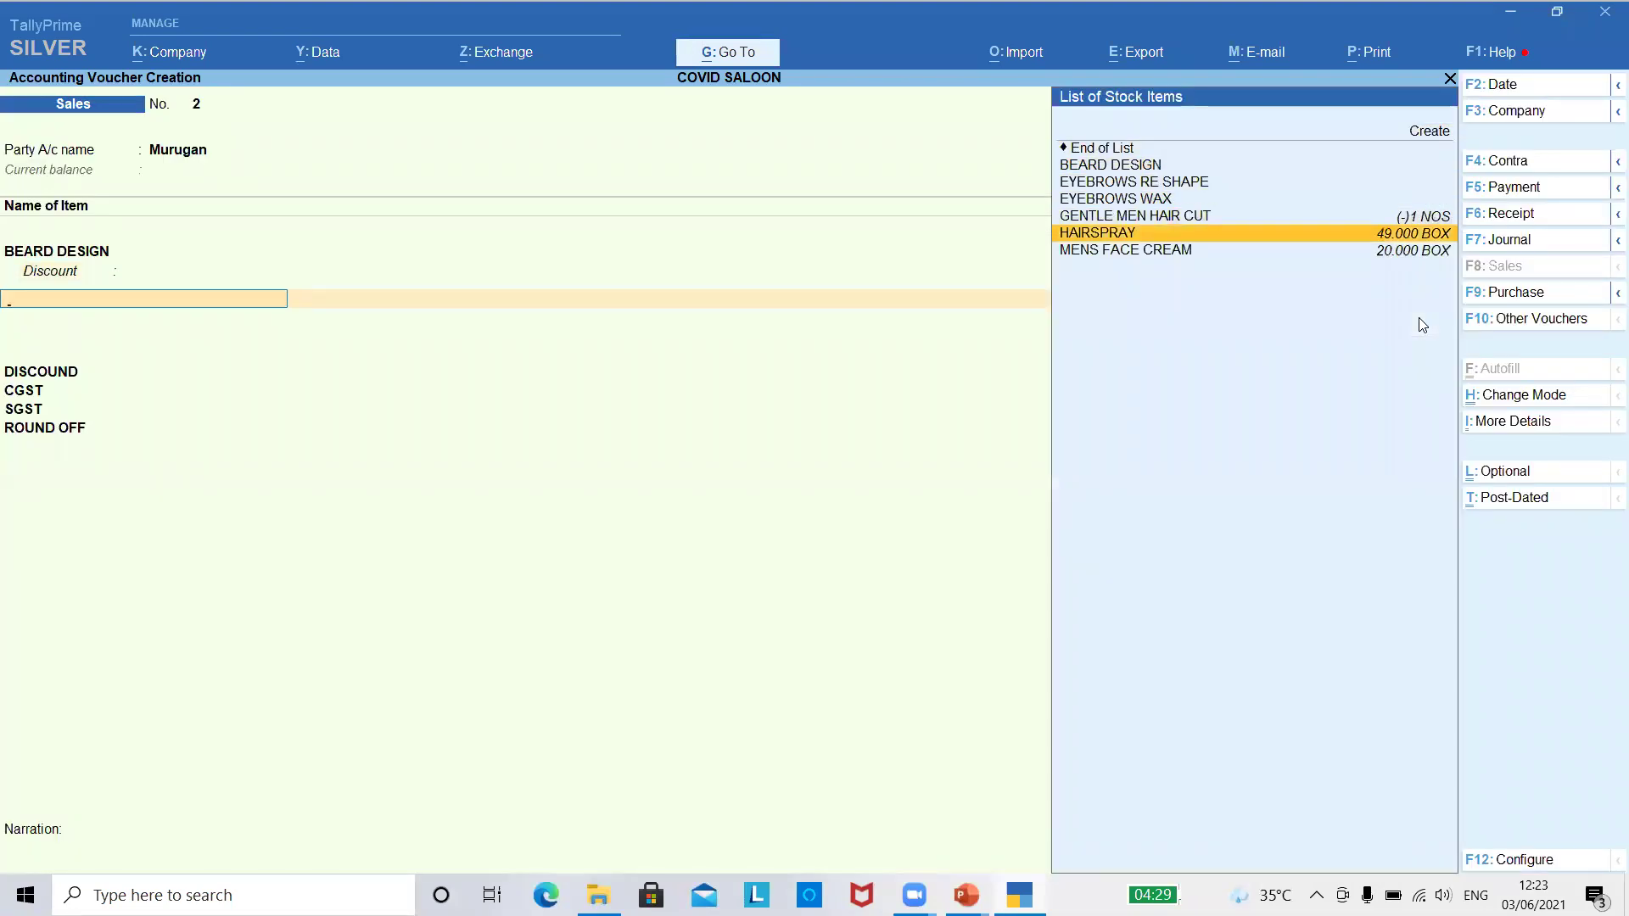
- Add one box of MENS FACE CREAM from the Primary Batch at a rate of 80
key(Down)
key(Return)
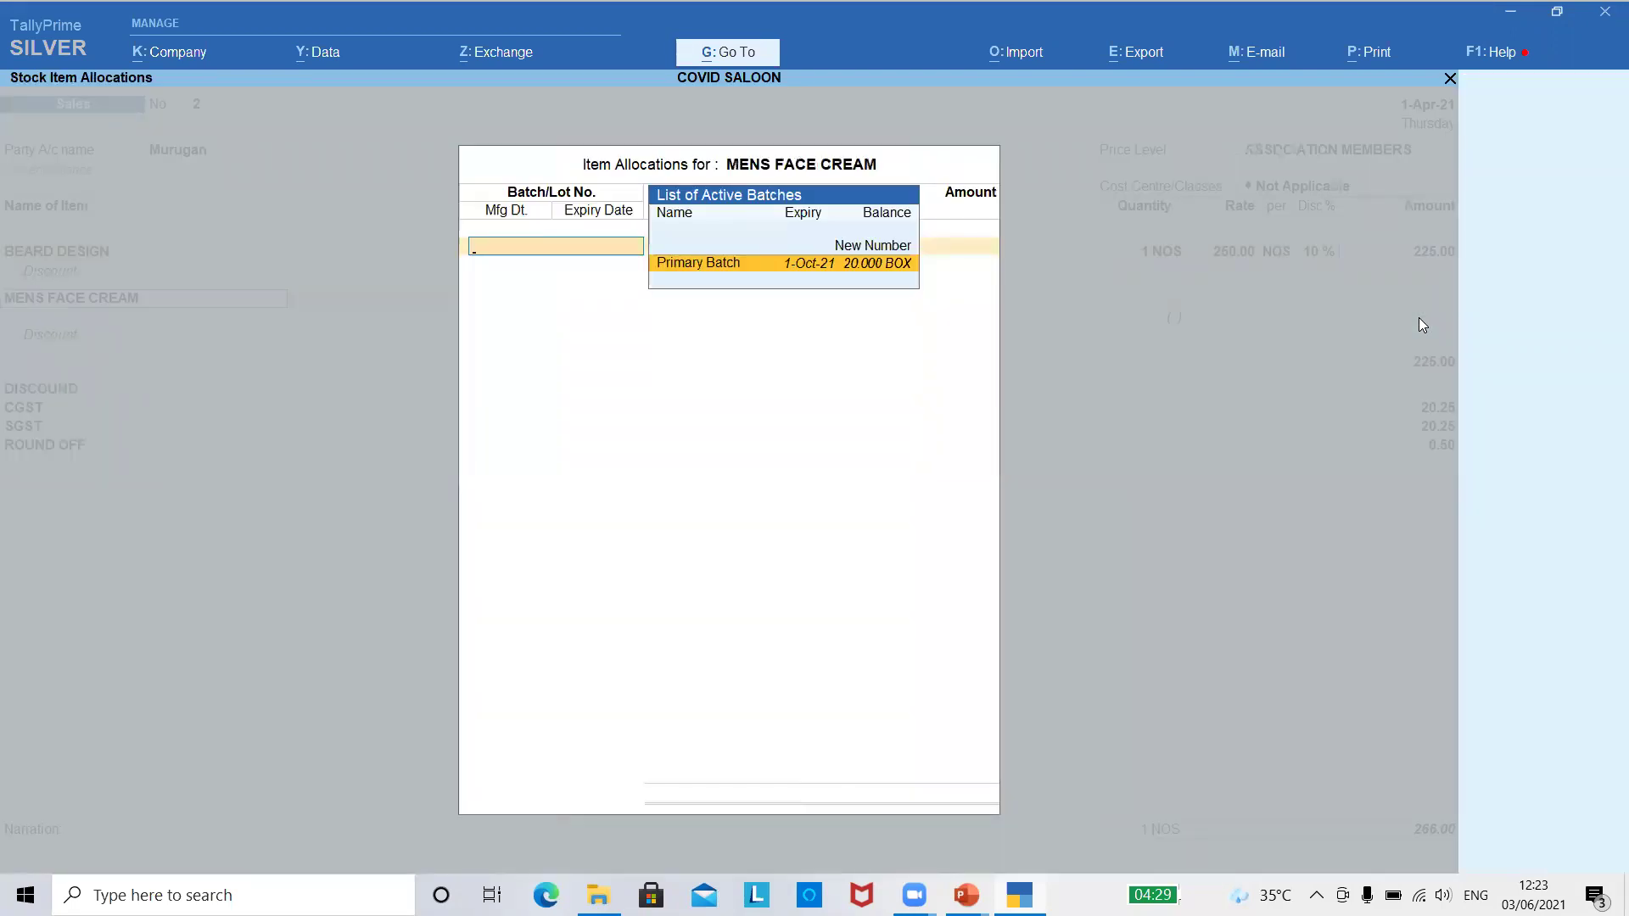
key(Return)
key(Return)
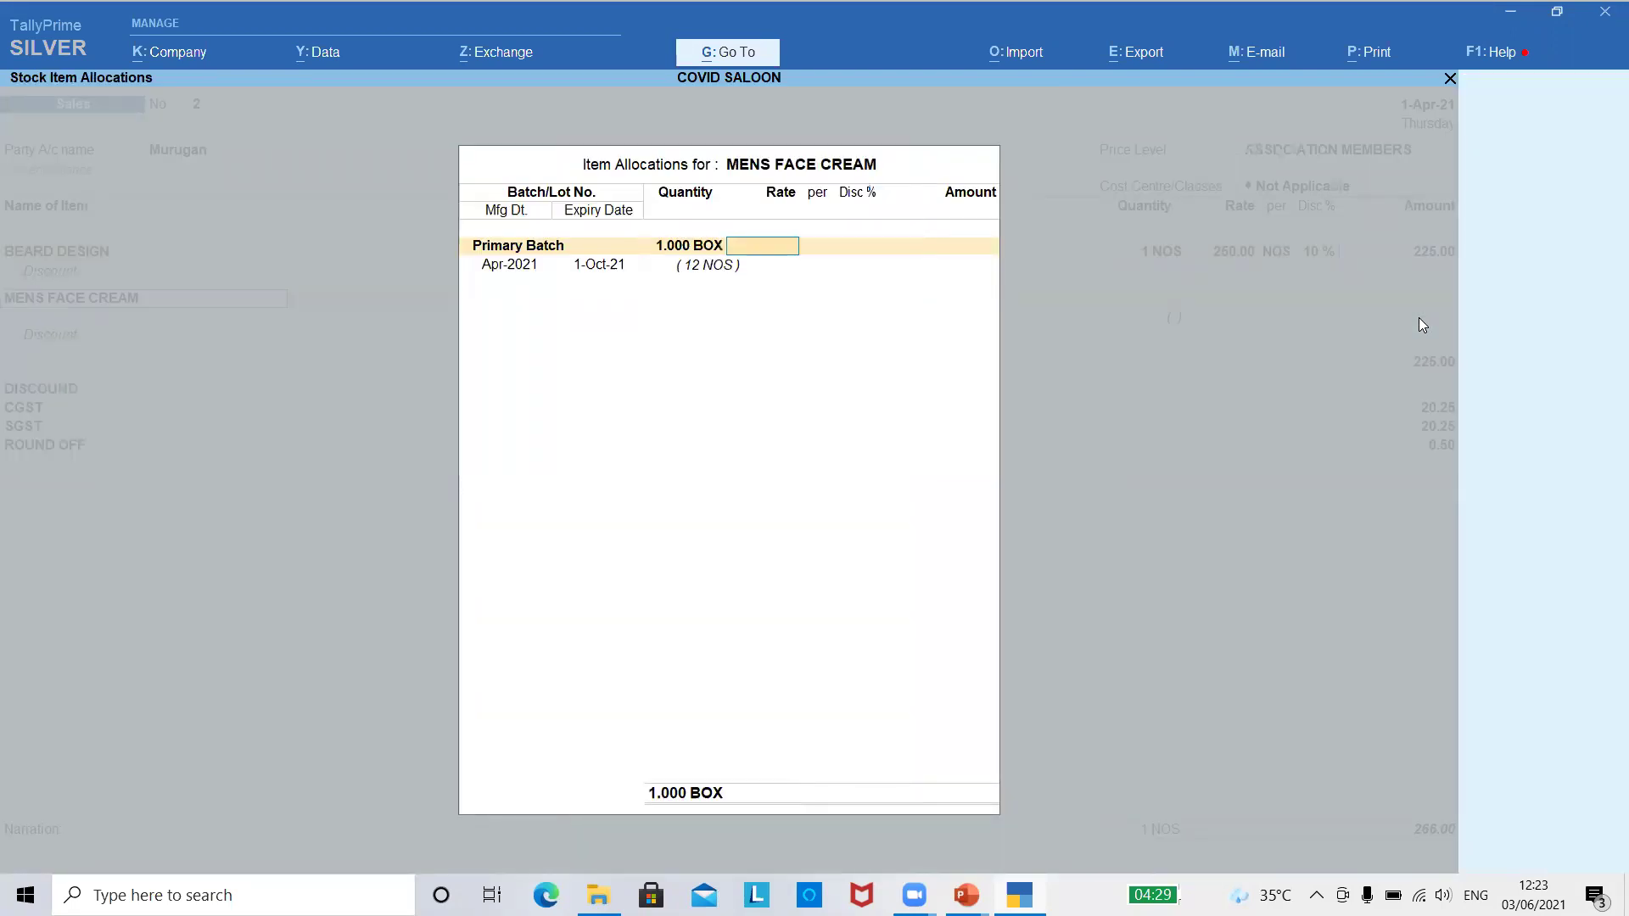
key(alt+s)
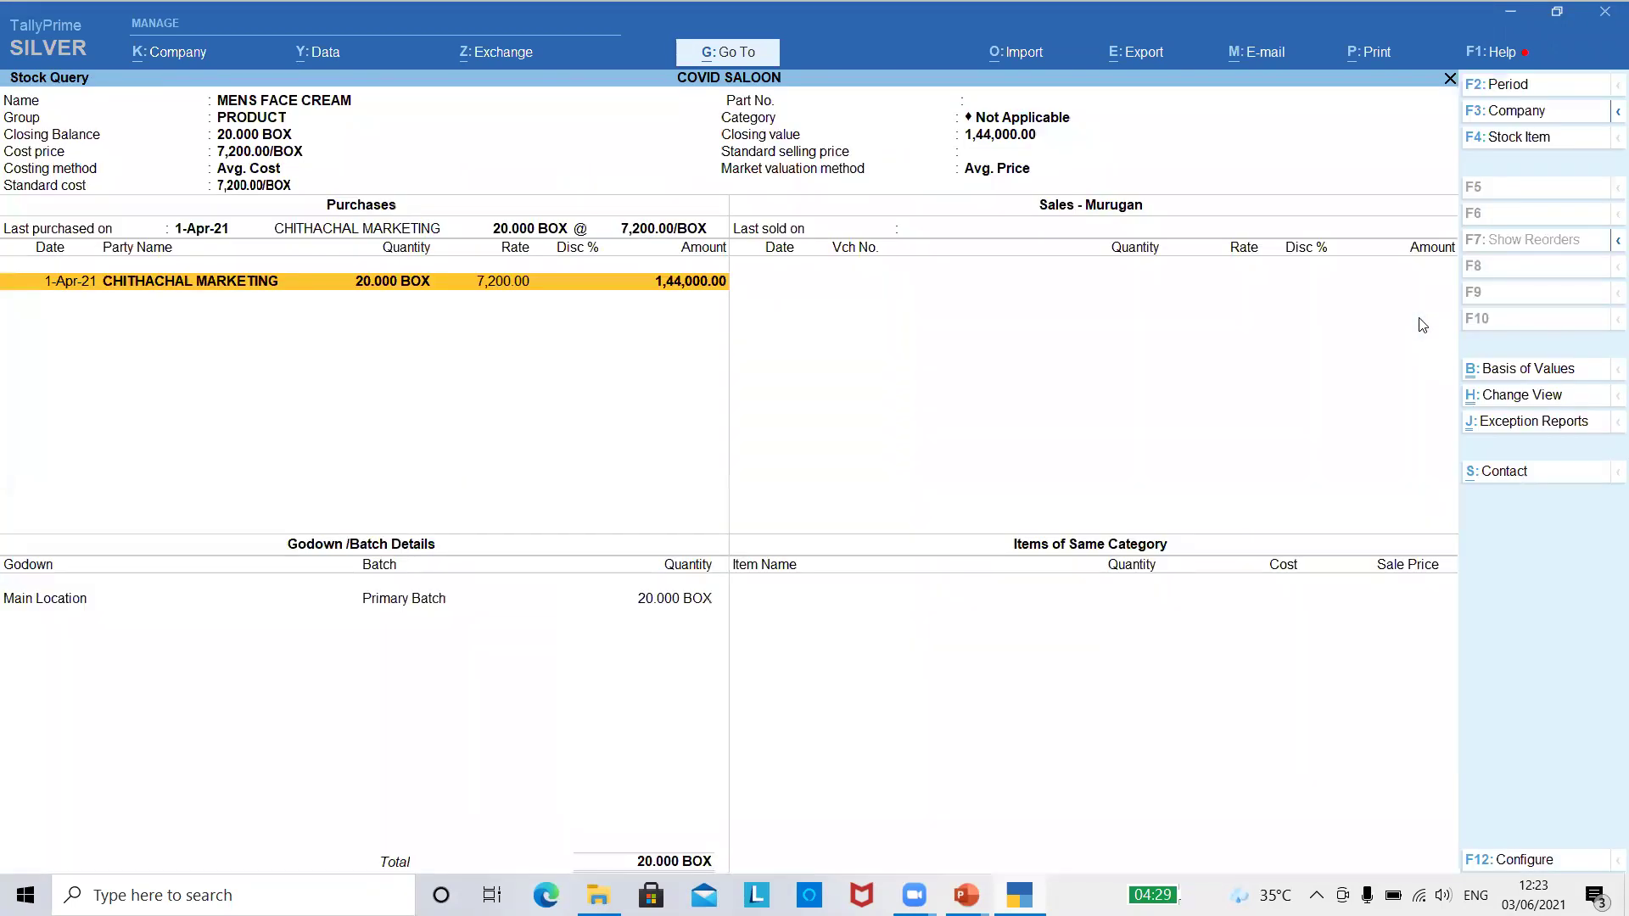
key(Escape)
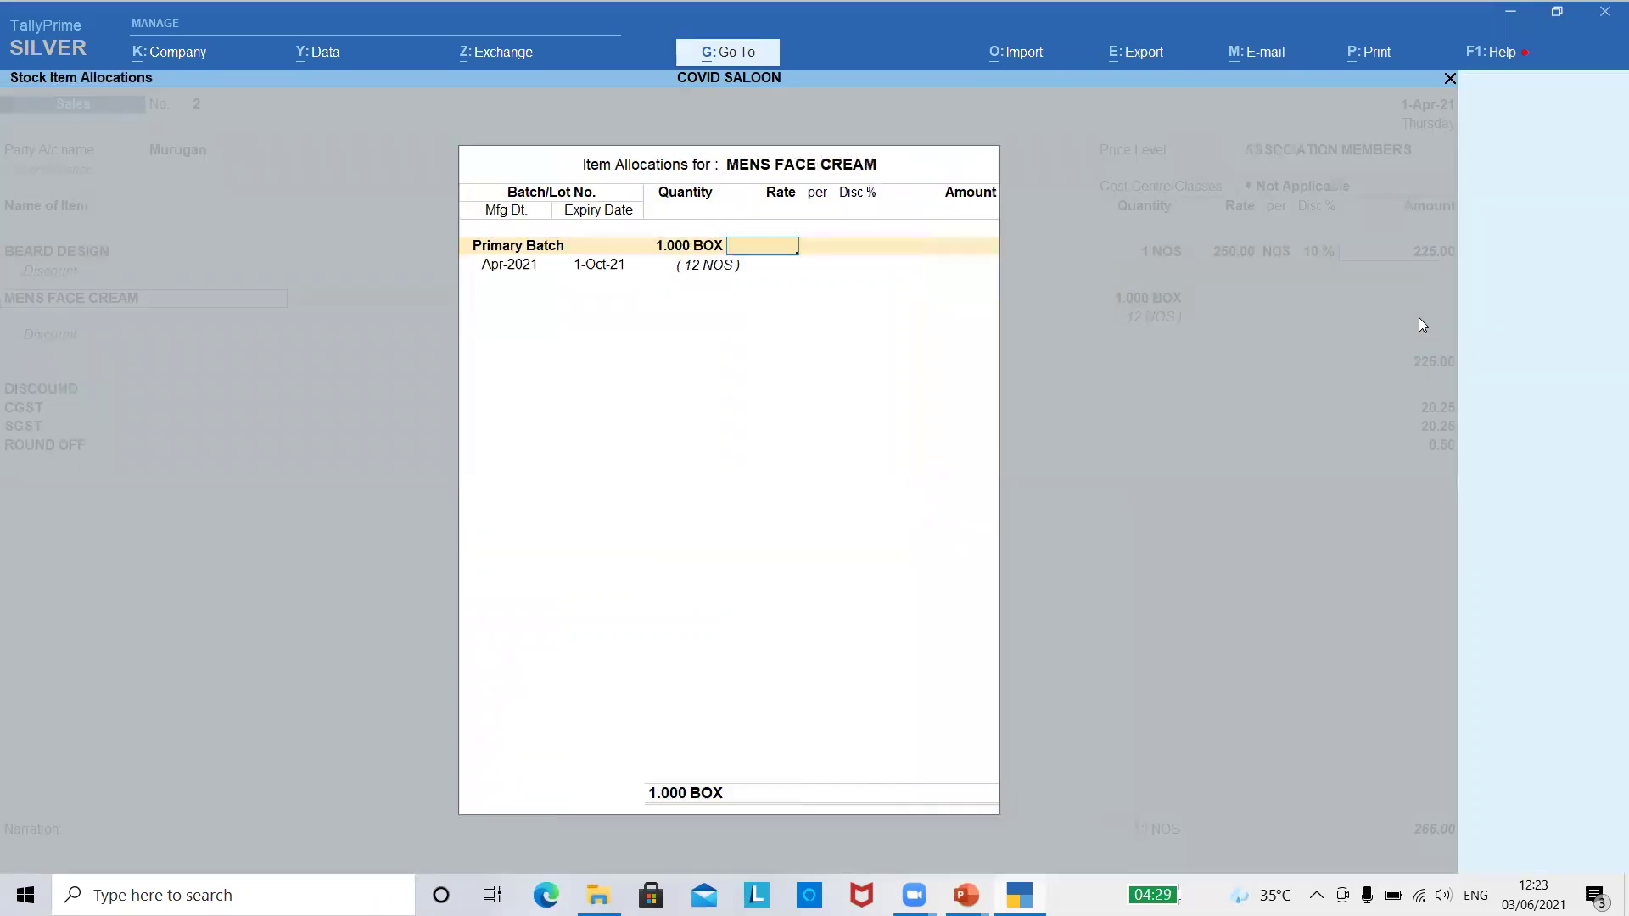
text(80)
key(Return)
key(Return)
key(Return)
key(Return)
key(Return)
key(Return)
key(Return)
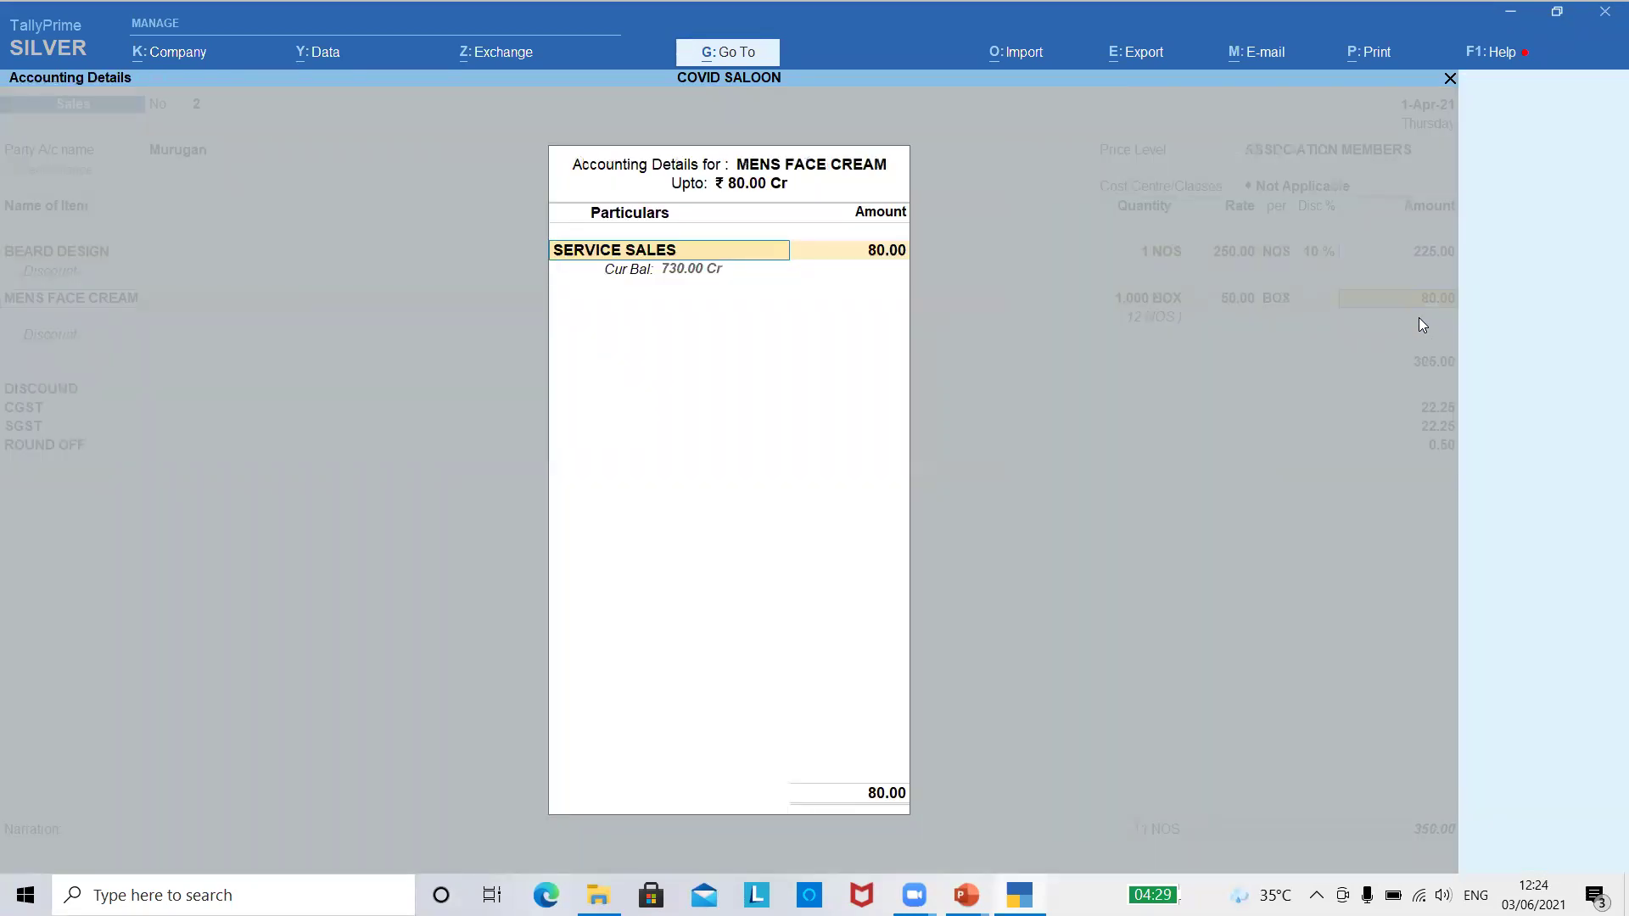
- Post the face cream to PRODUCT SALES, accept the tax and bill details, and save the 350.00 voucher
key(BackSpace)
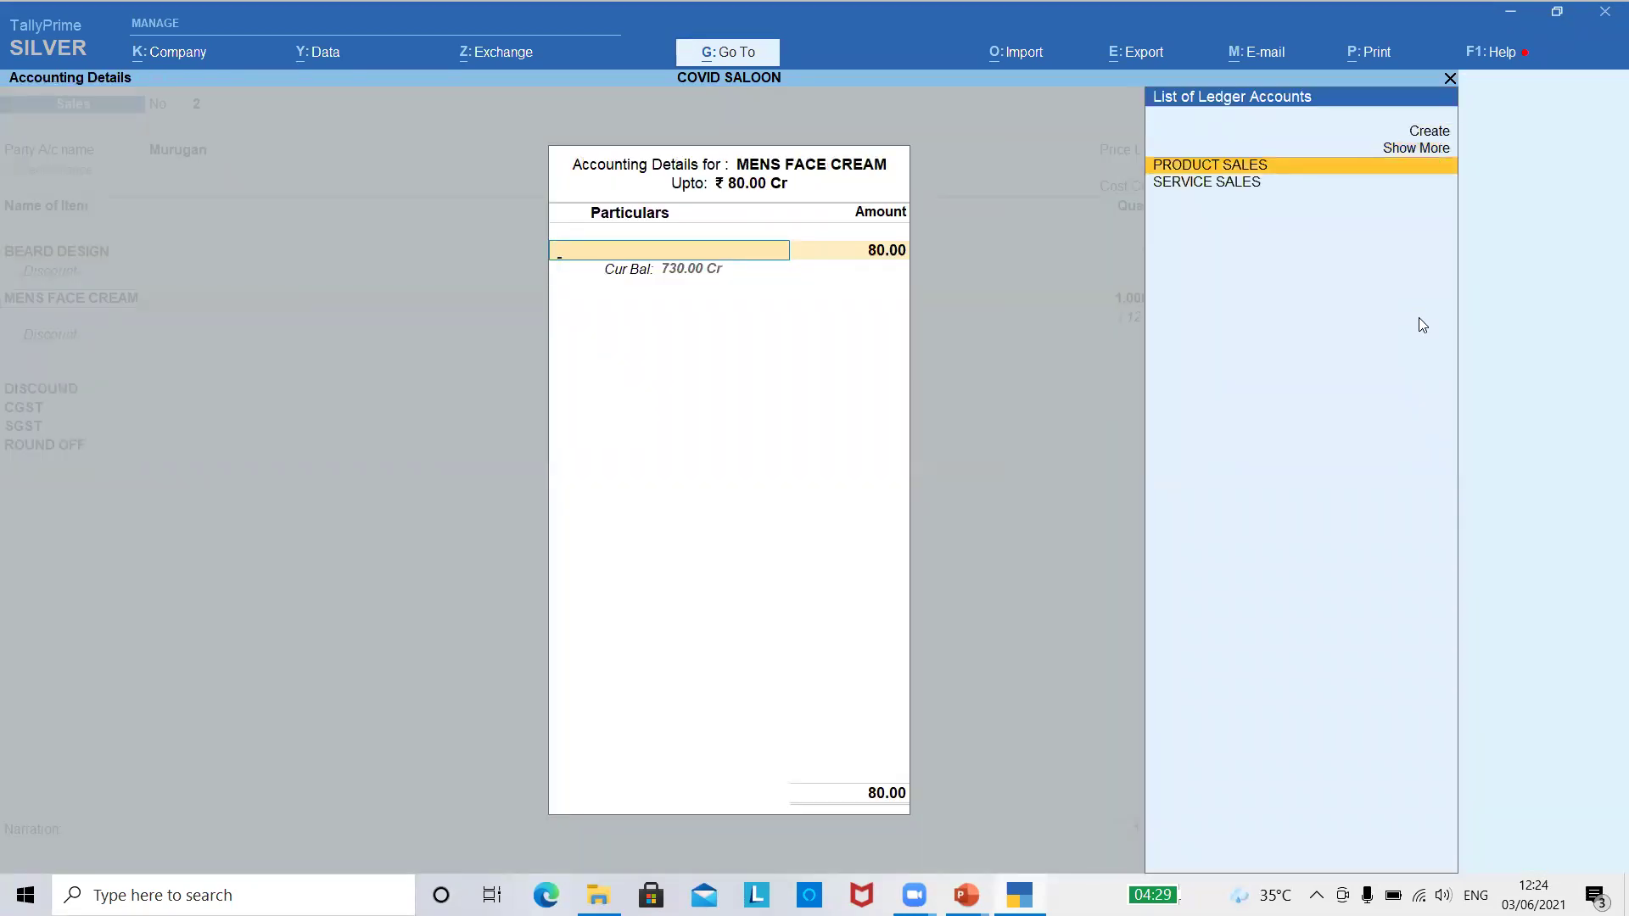
key(Return)
key(Return)
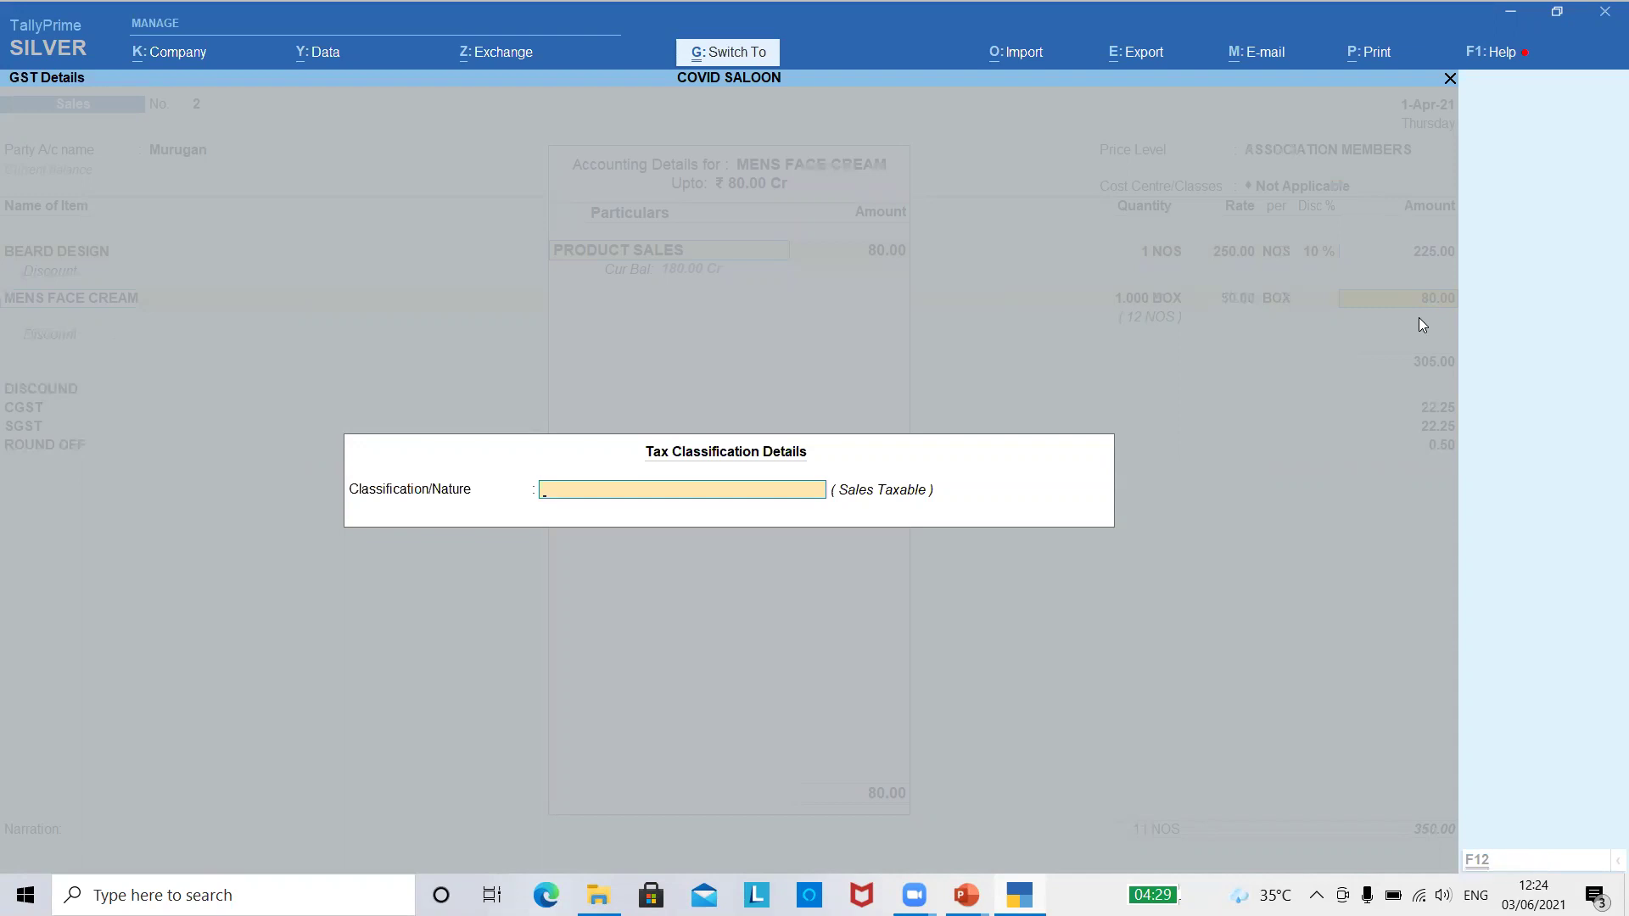
key(Return)
key(Return)
key(Return)
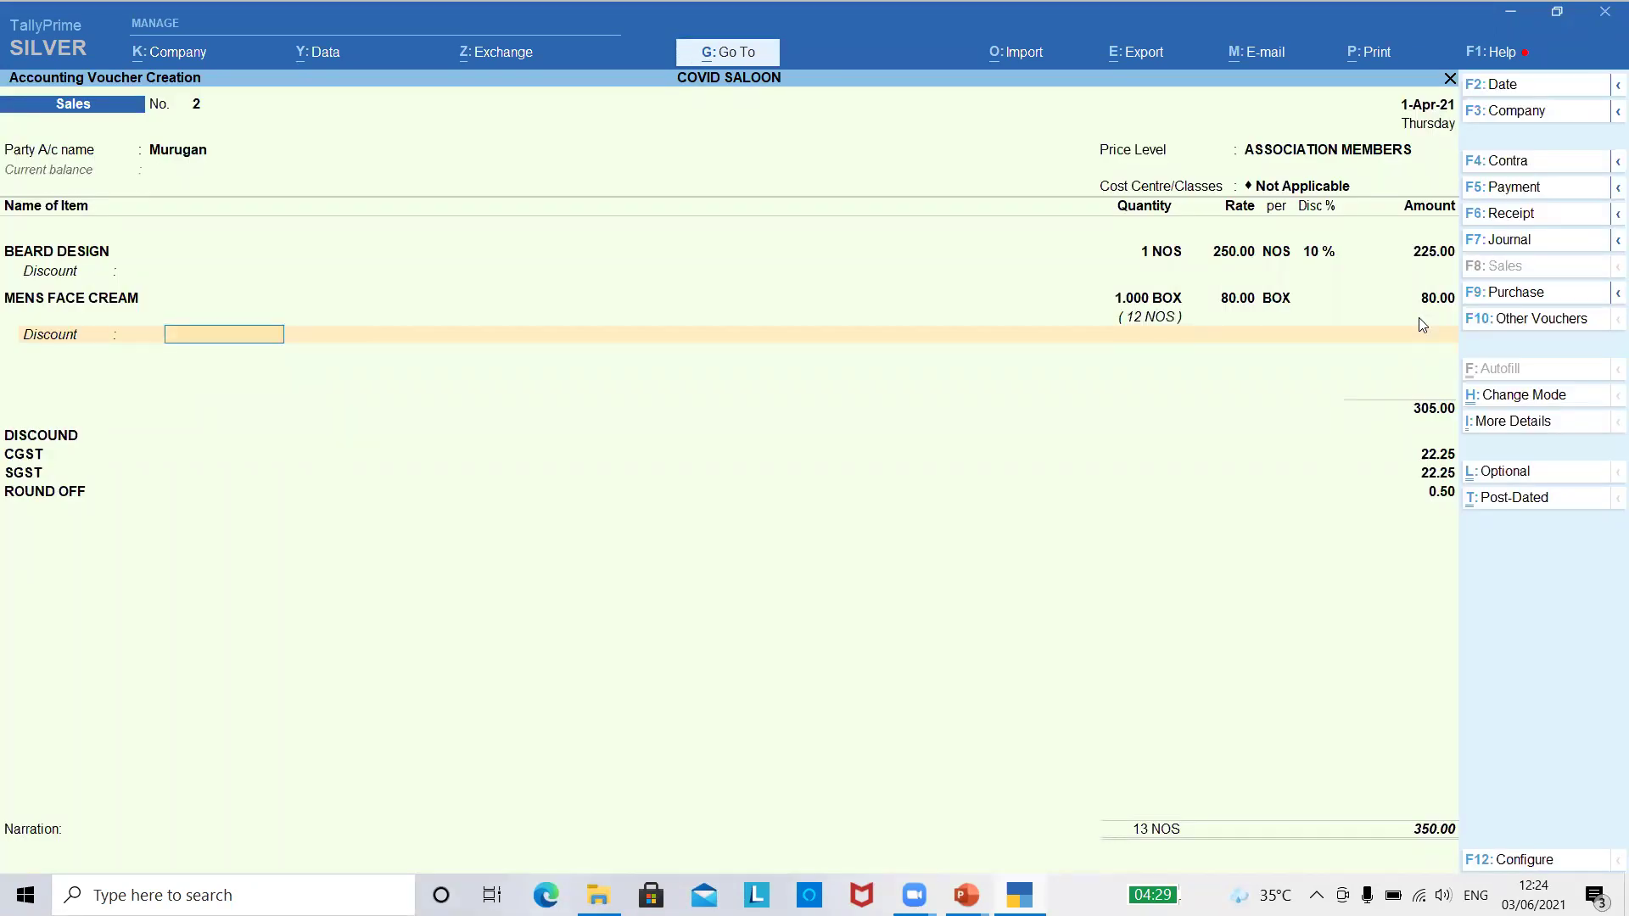
key(Return)
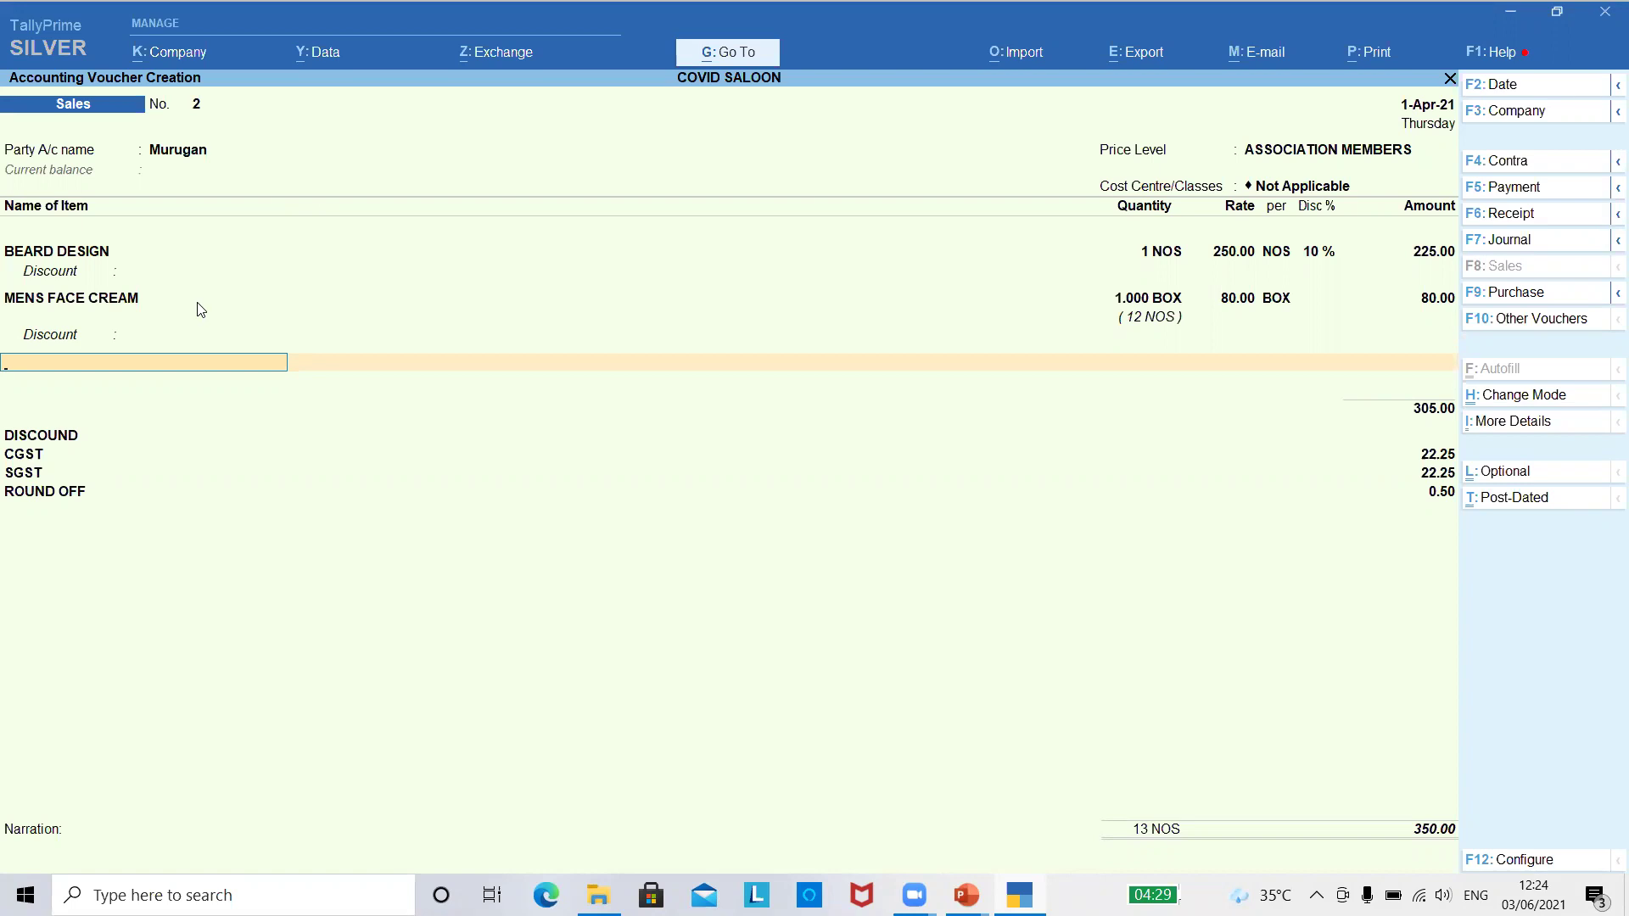
key(Return)
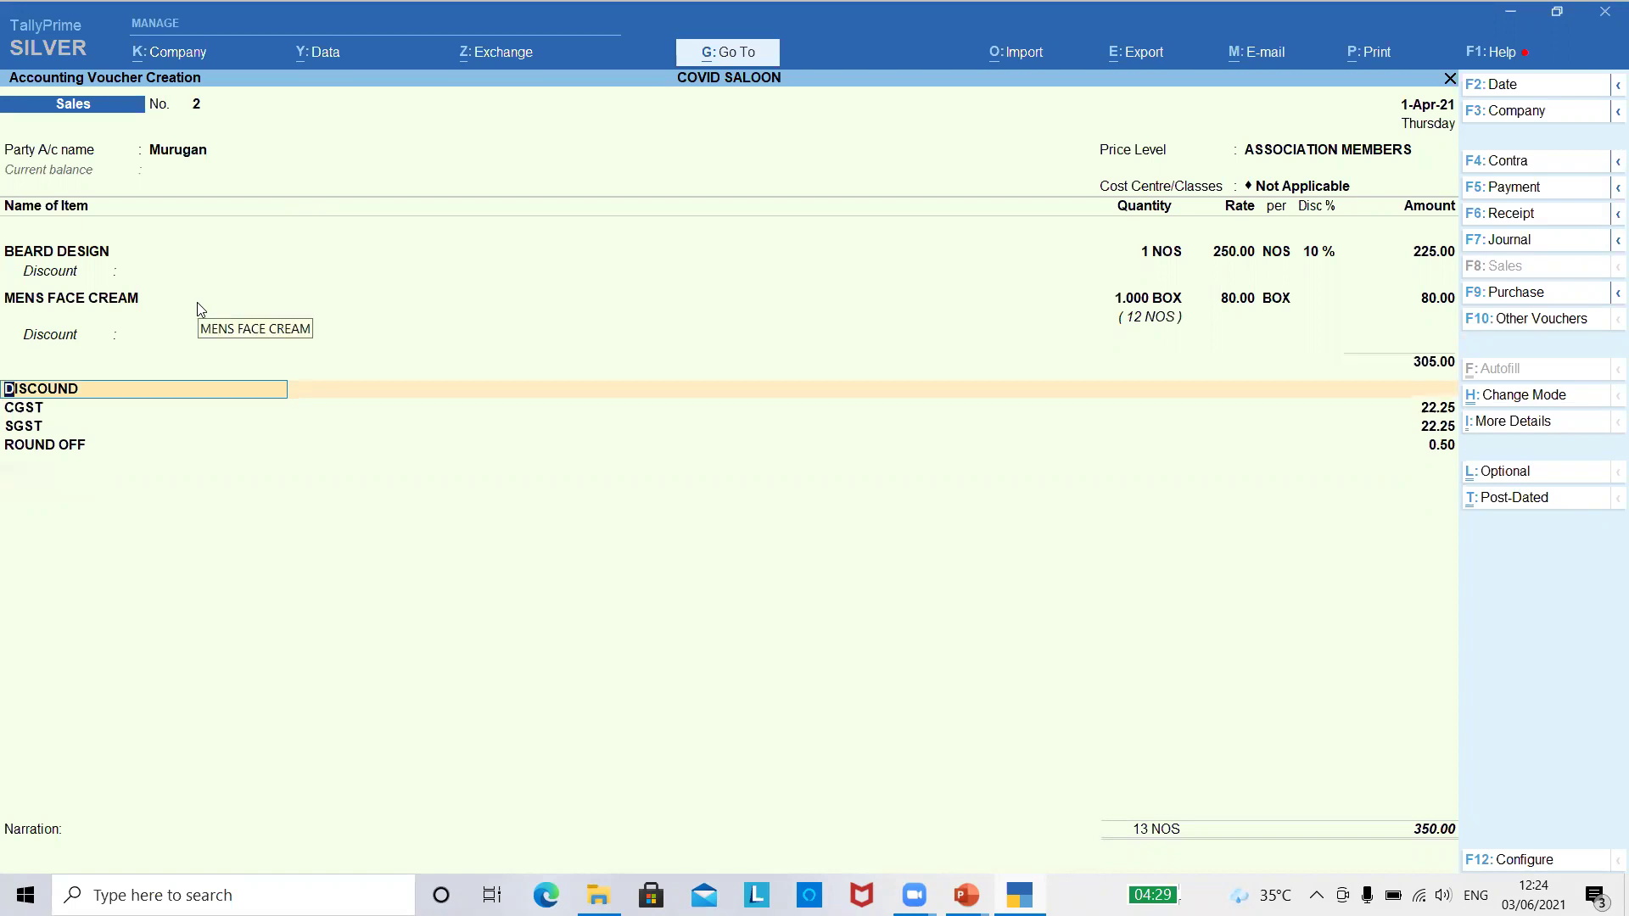
key(Return)
key(Return)
key(Return)
key(Return)
key(Return)
key(Return)
key(Return)
key(Return)
key(Return)
key(Return)
key(Return)
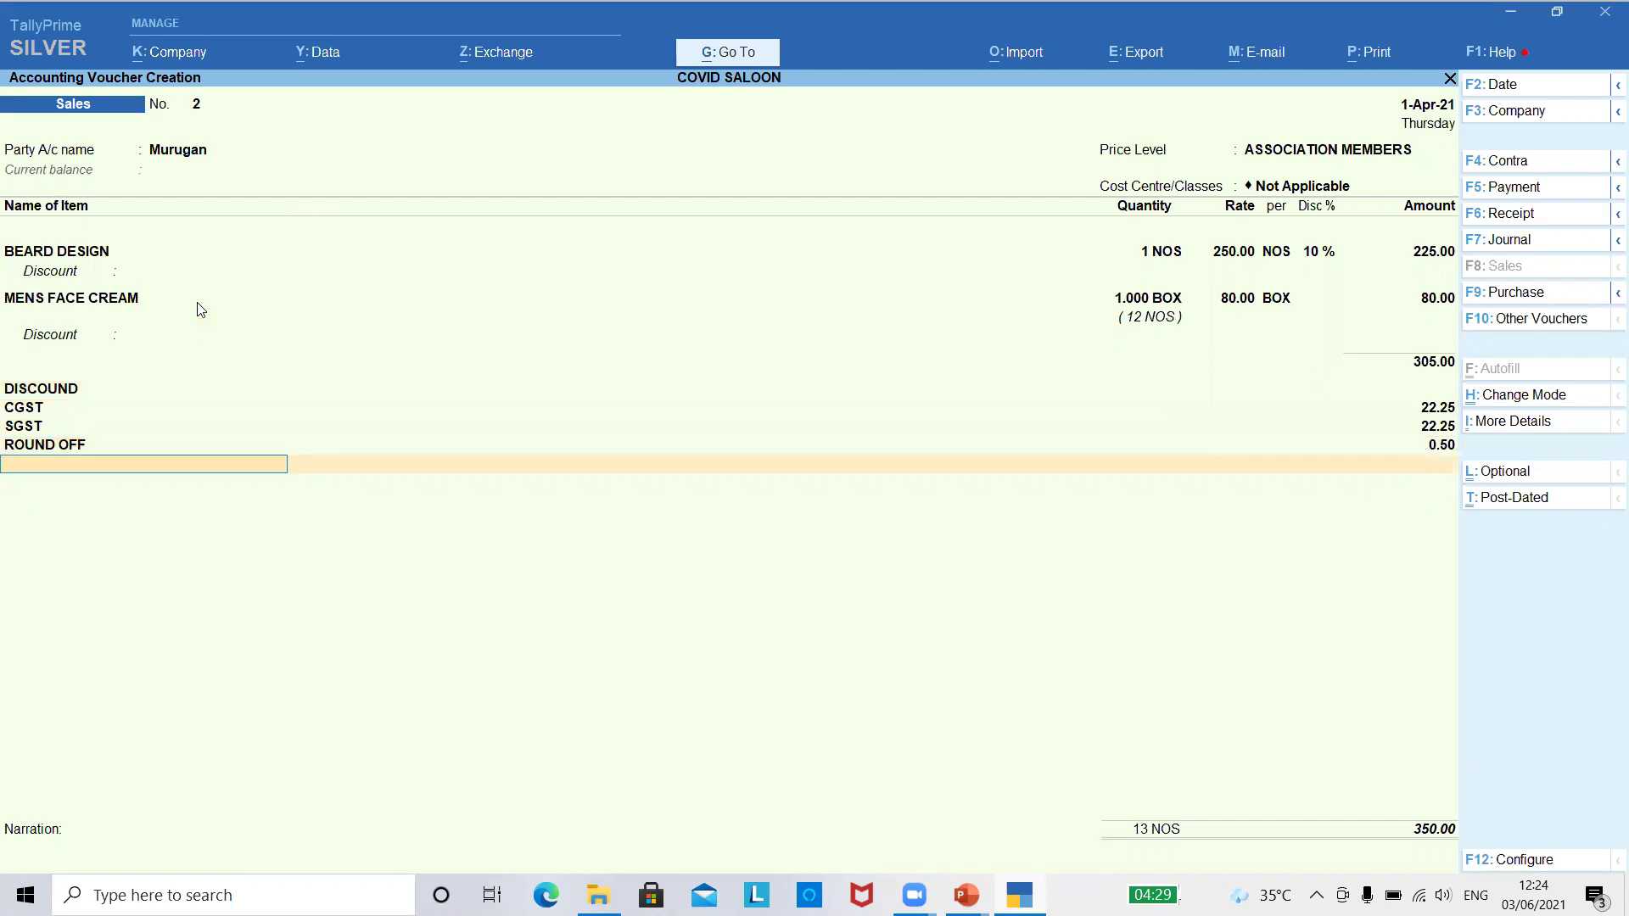
key(Return)
key(Return)
key(Return)
key(Return)
key(Return)
key(Return)
key(Return)
key(Return)
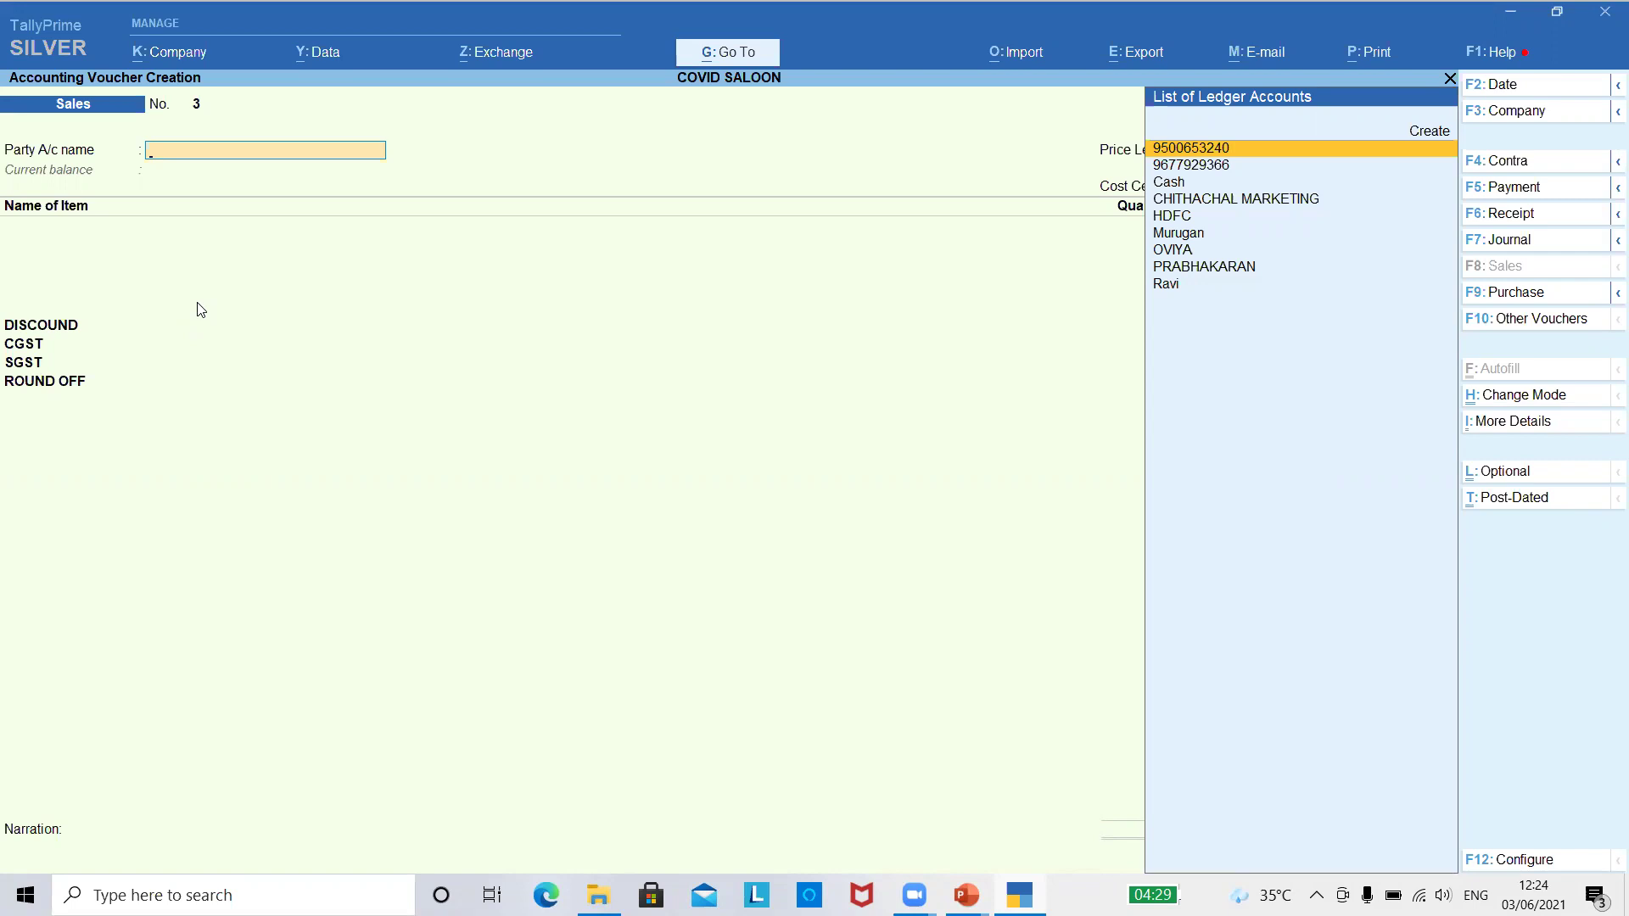
key(Escape)
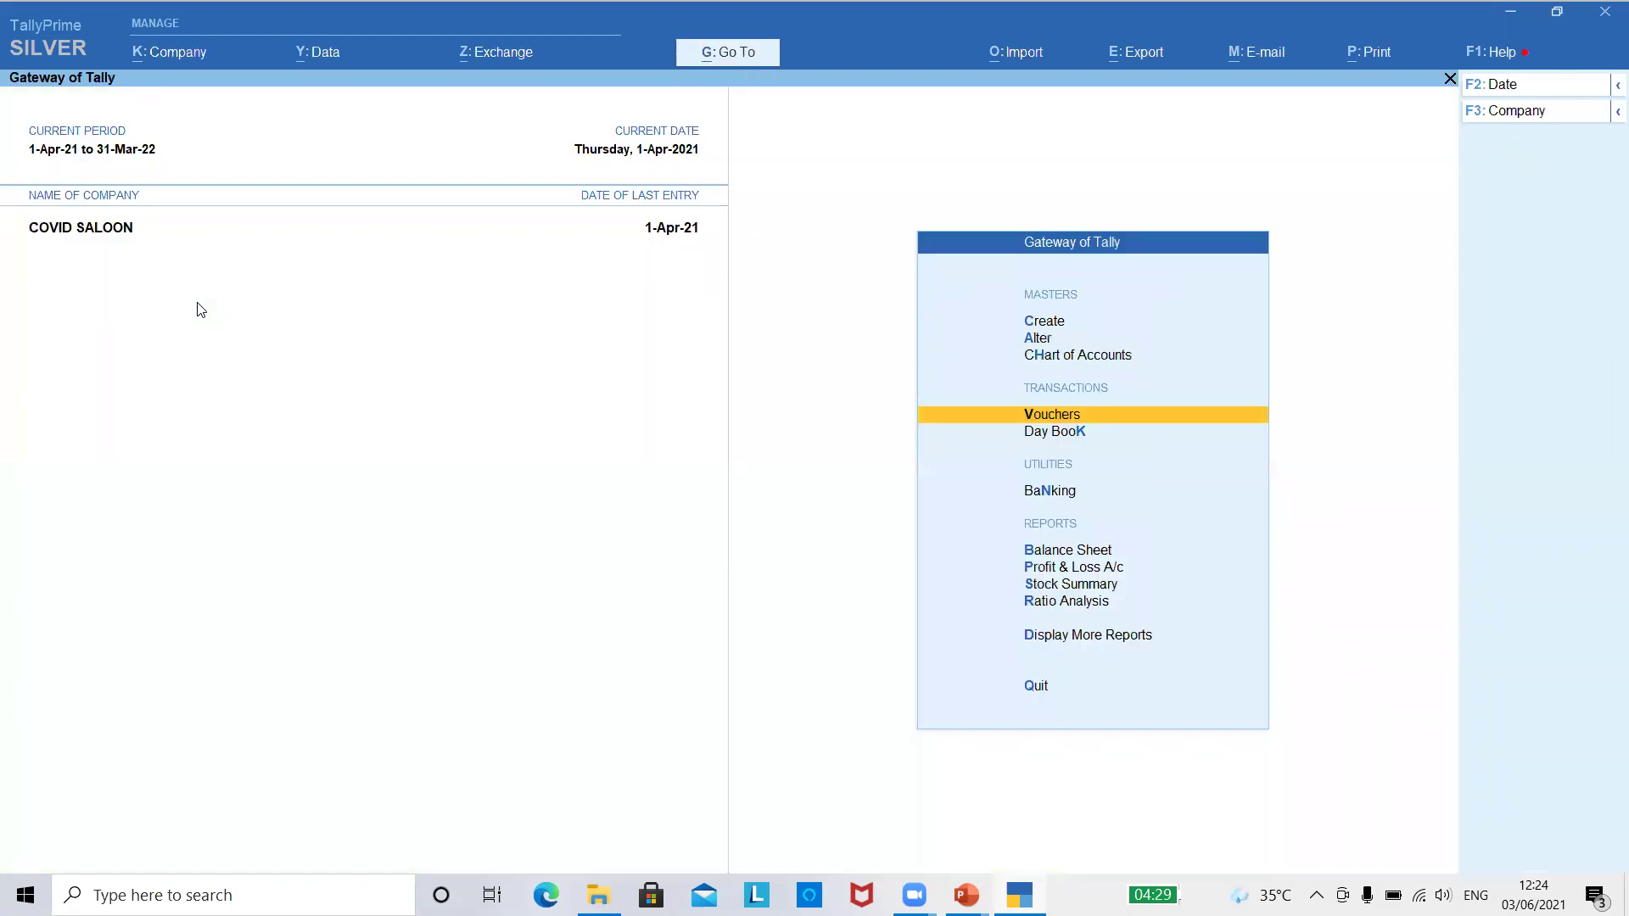
- Reopen voucher entry and switch it to Payment voucher No. 1 dated 1-Apr-21
key(Return)
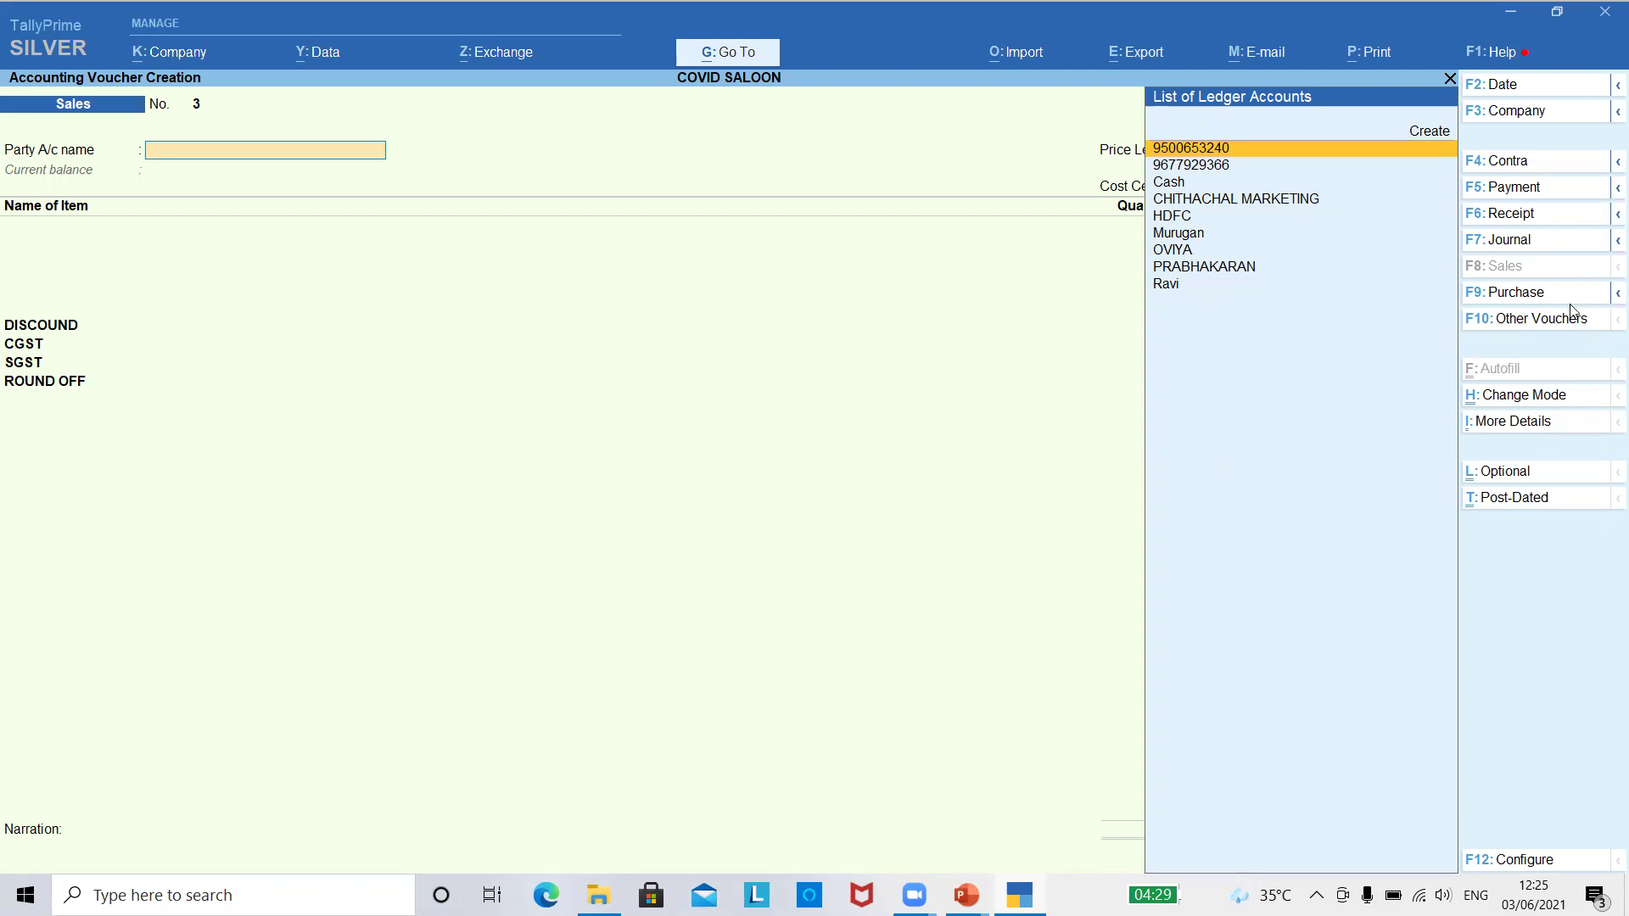
click(1545, 194)
key(Return)
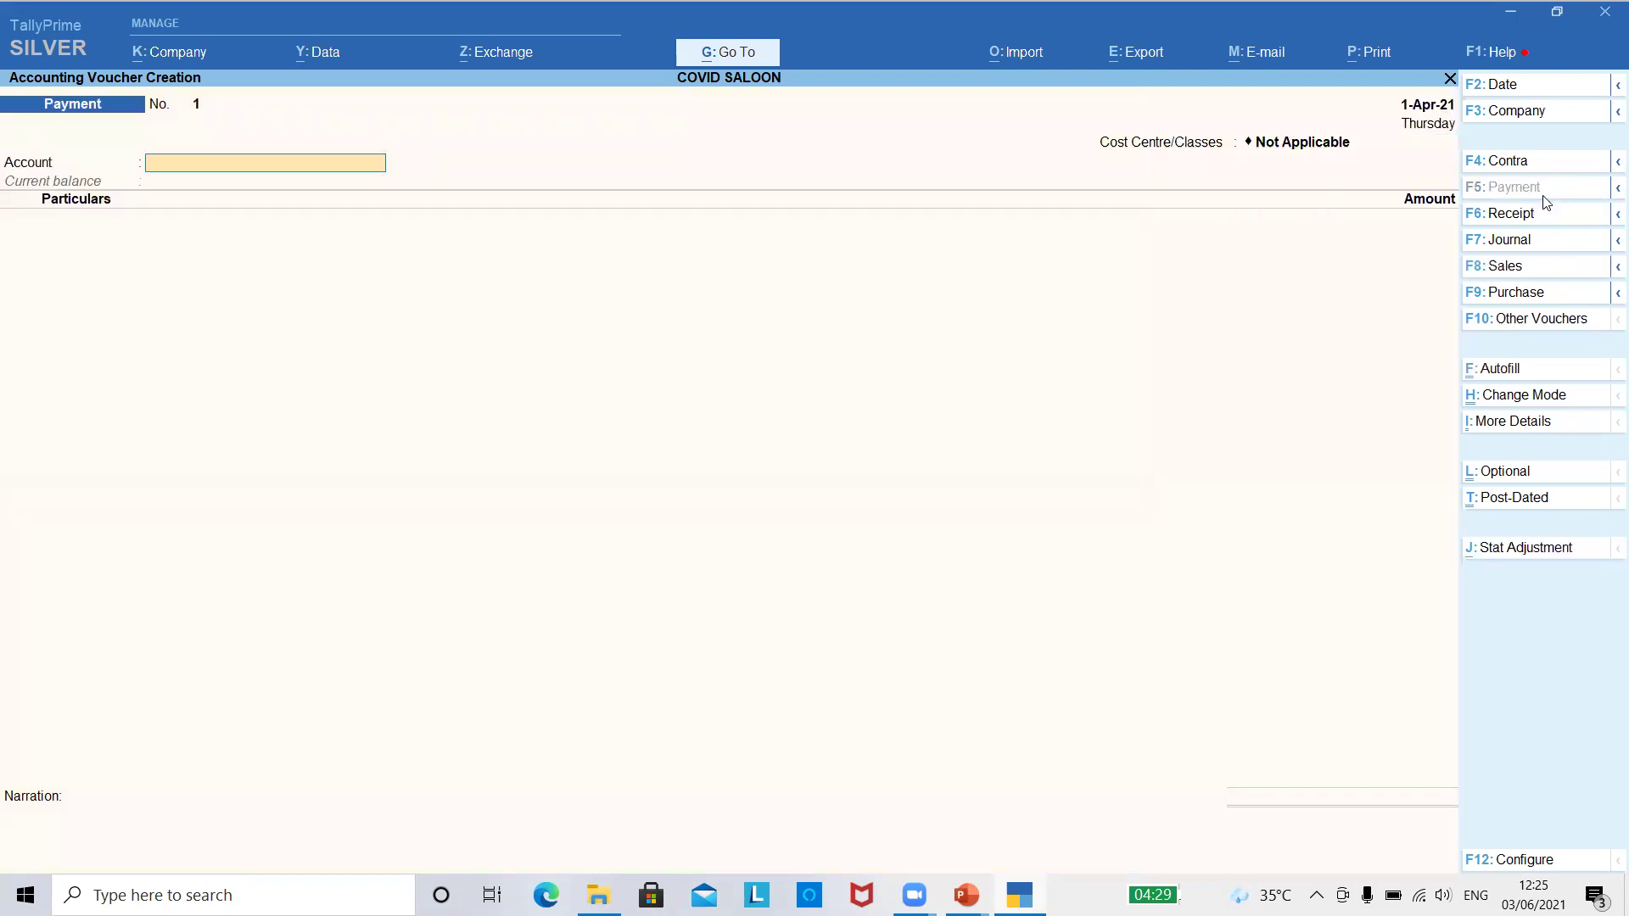
- Record a 20,000 payment from Cash to the SALARY ledger
key(Return)
key(Down)
key(Down)
key(Down)
key(Down)
key(Down)
key(Down)
key(Down)
key(Down)
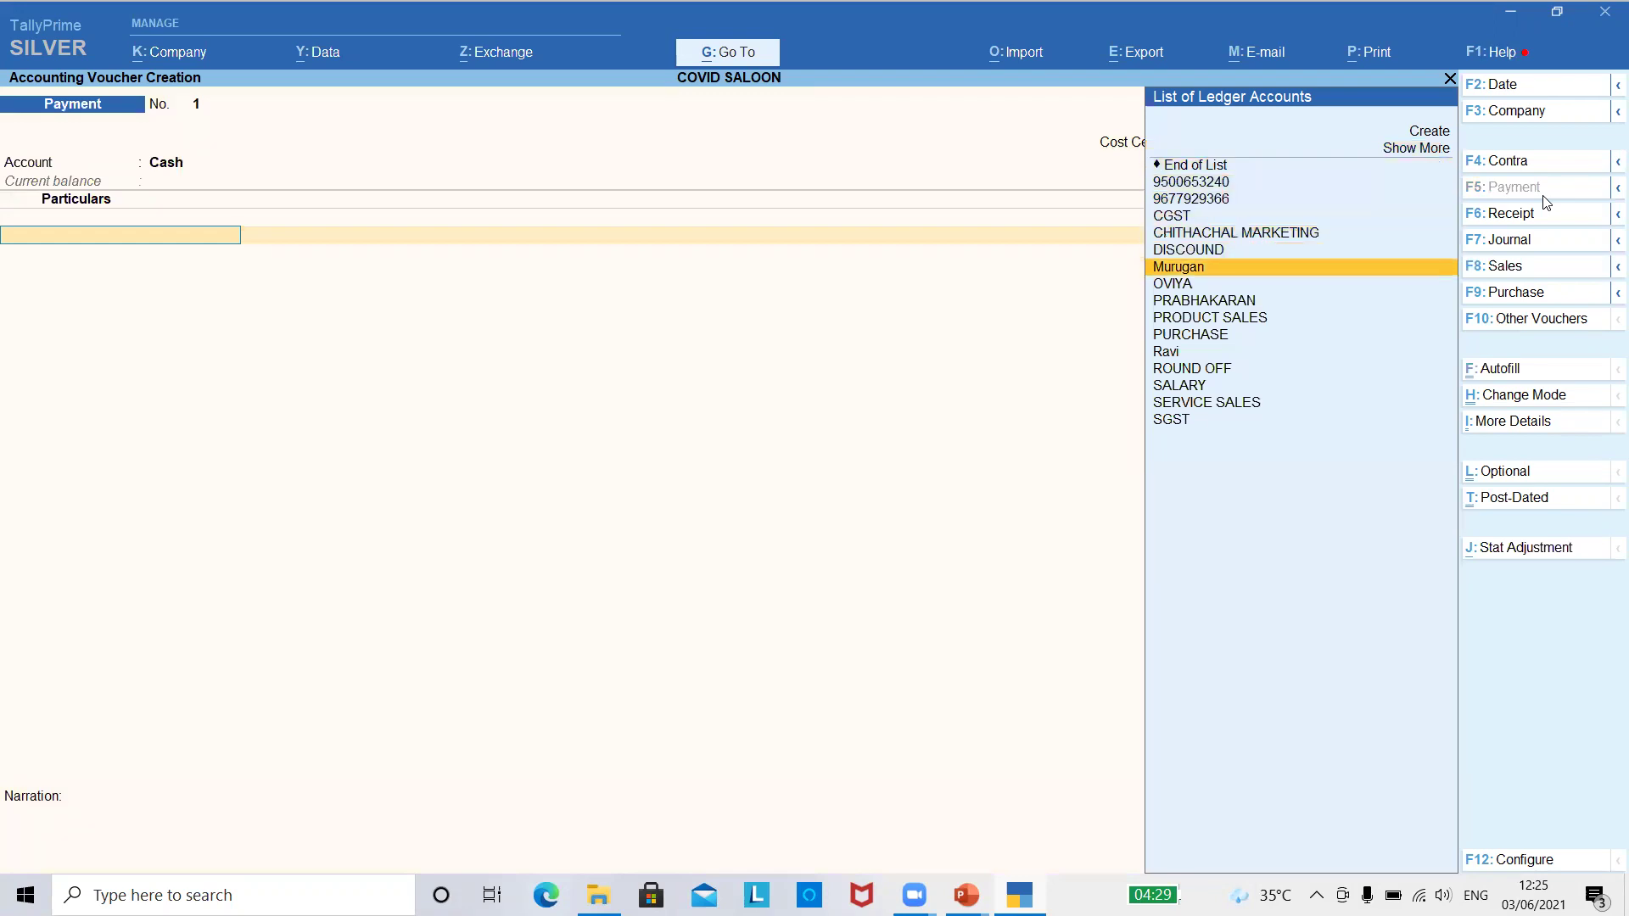
text(Sa)
key(Return)
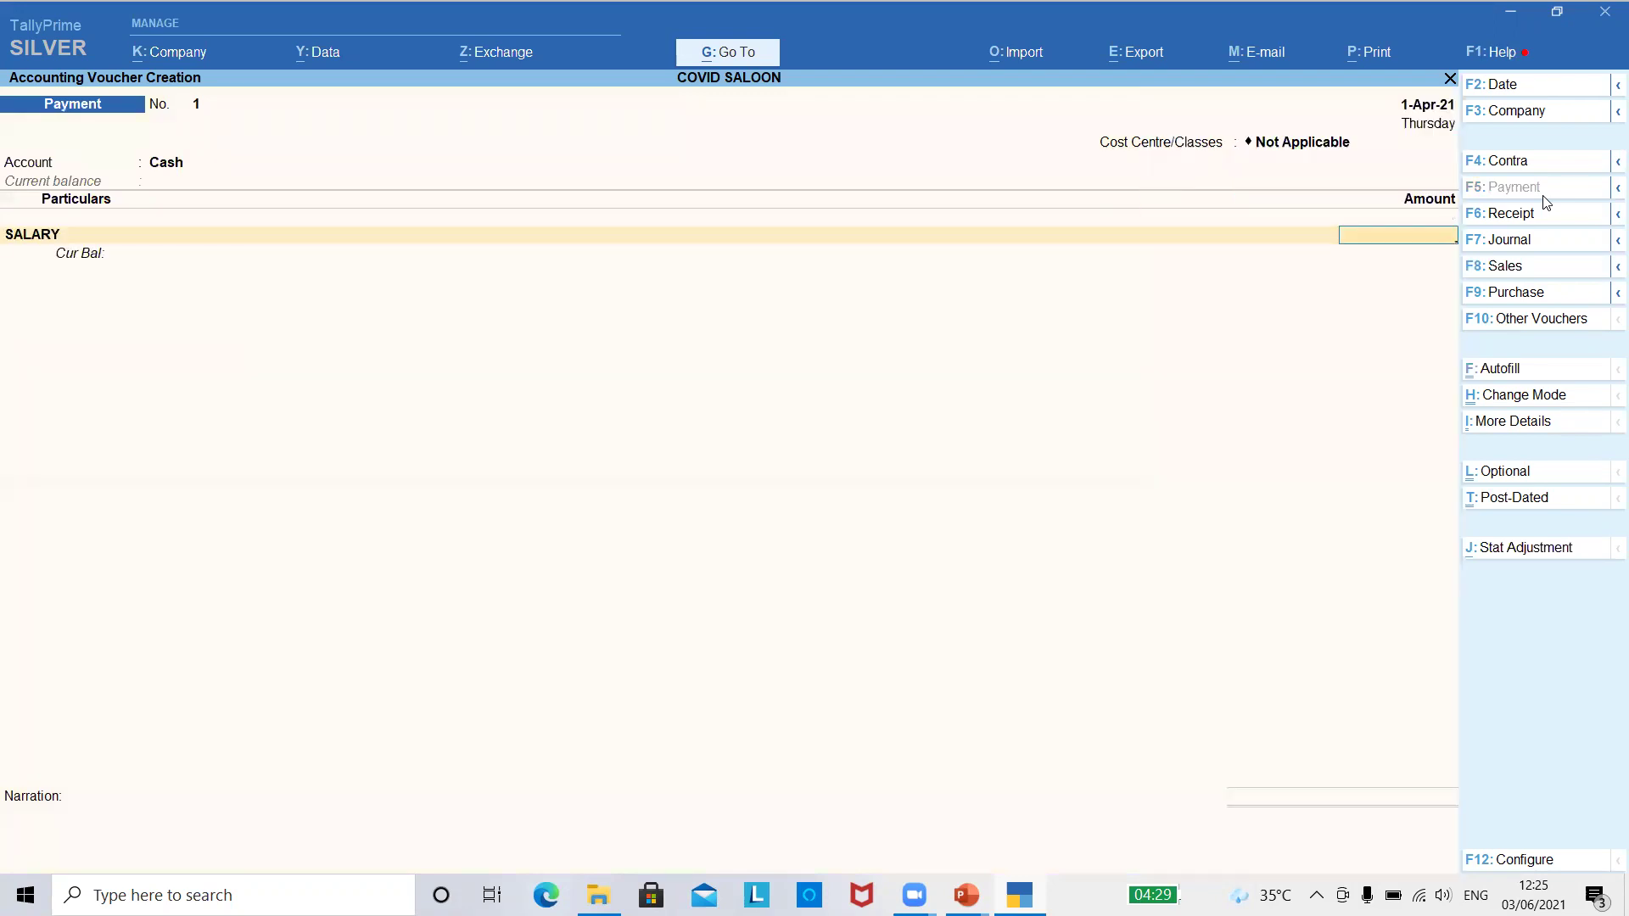
text(20000)
key(Return)
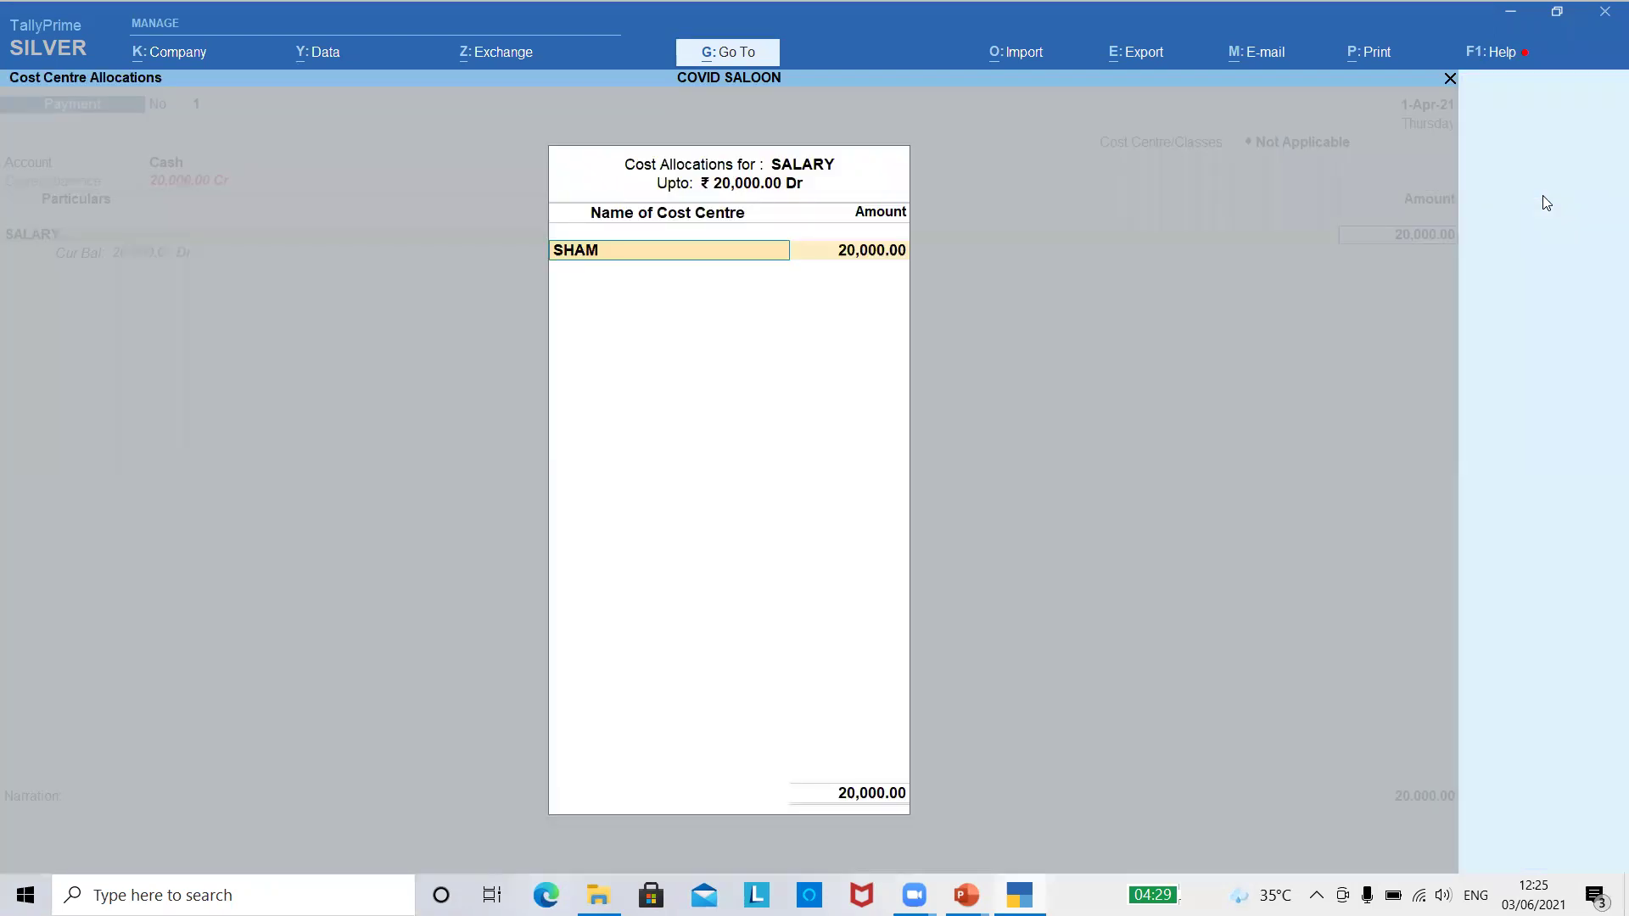
- Allocate 10,000 each to cost centres SHAM and KAVTHA and save the payment
key(Down)
key(Return)
text(10000)
key(Return)
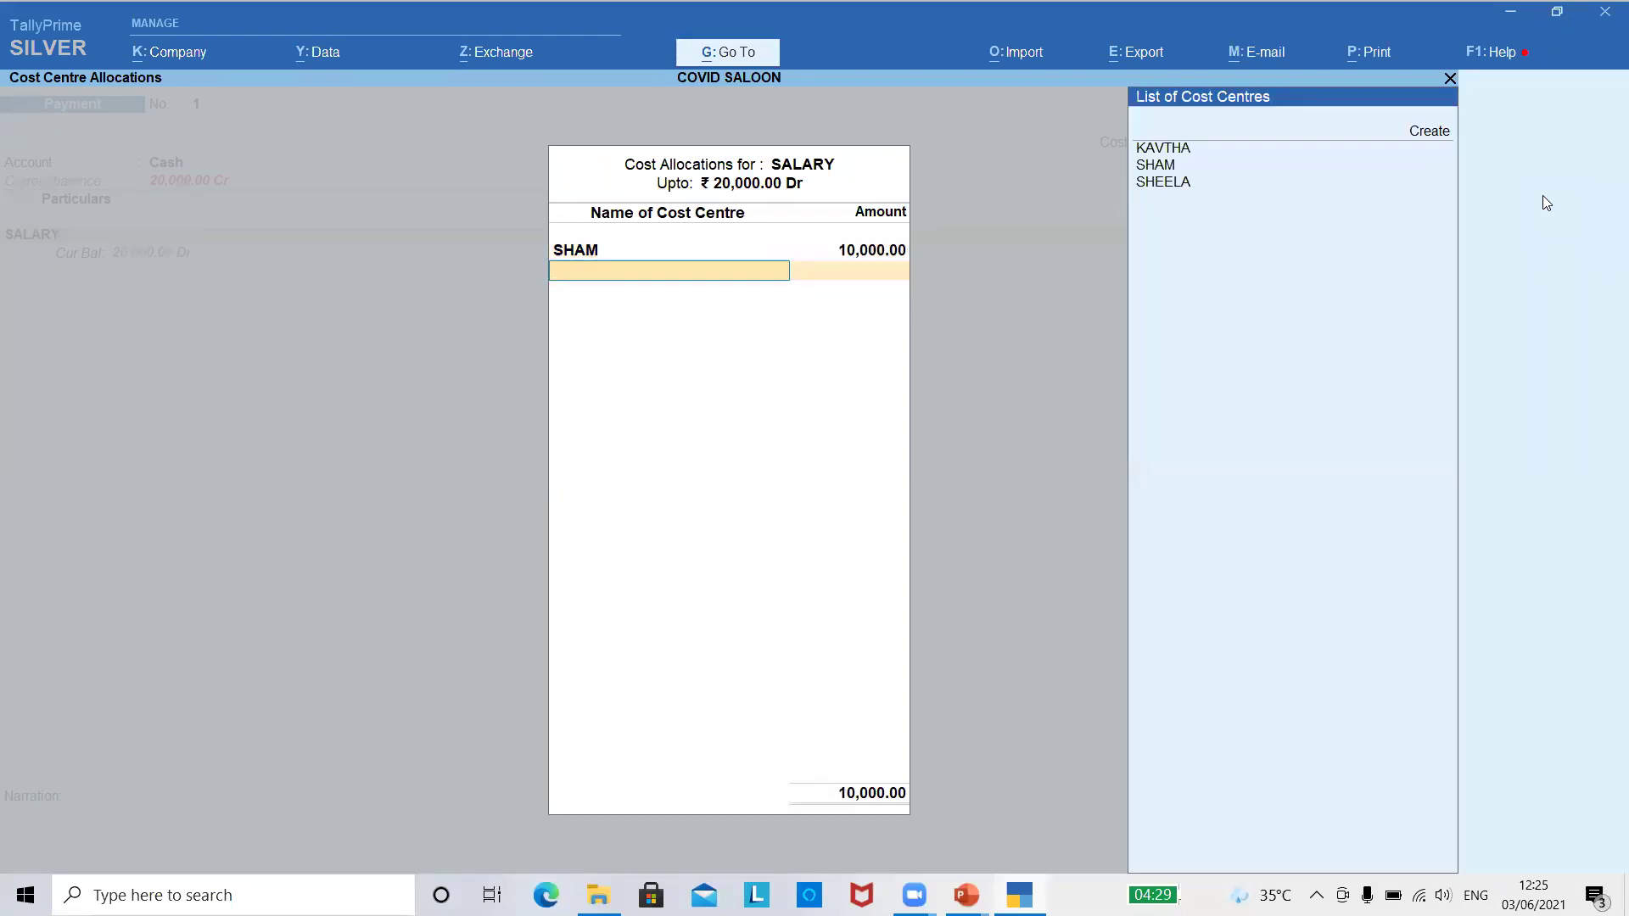
key(Down)
key(Return)
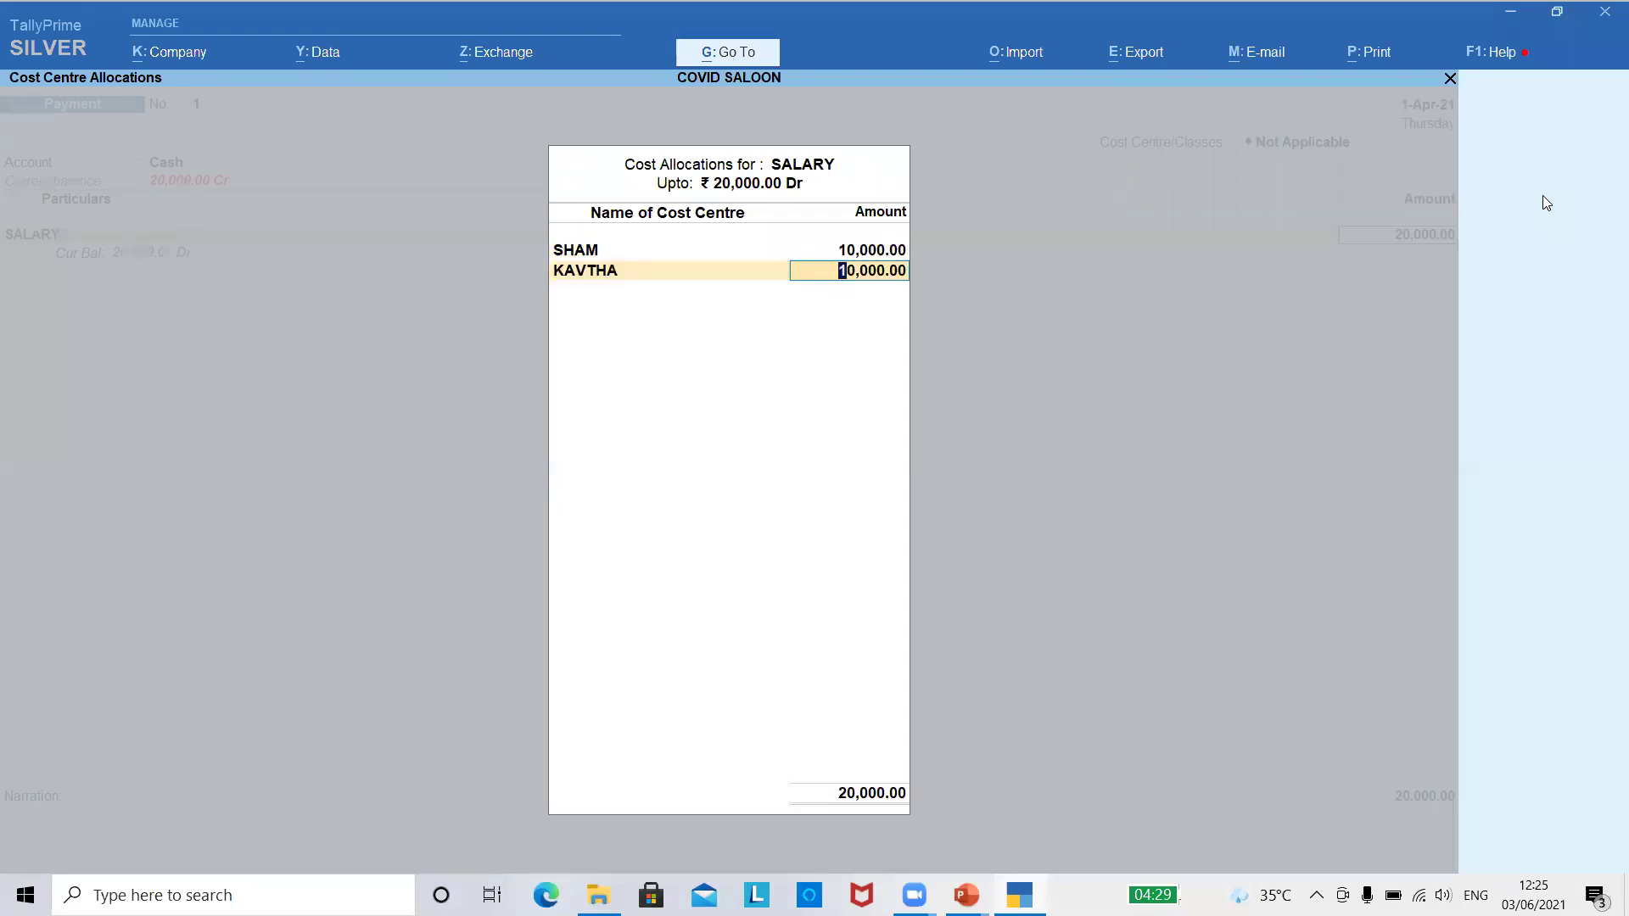
key(Return)
key(Return)
key(Return)
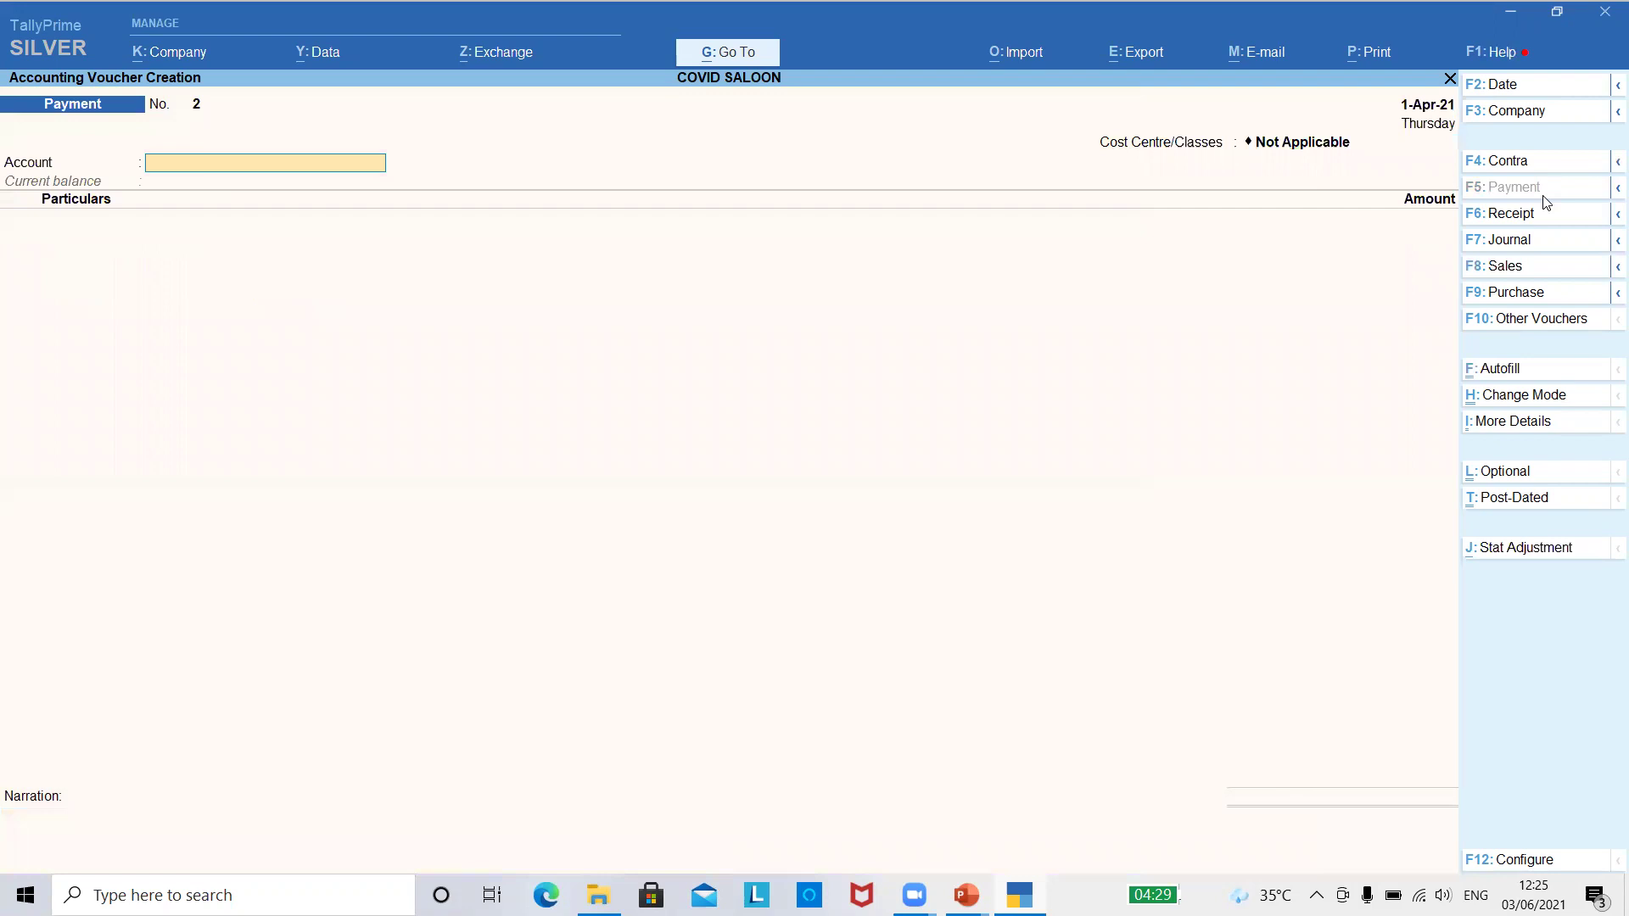
key(Escape)
key(Return)
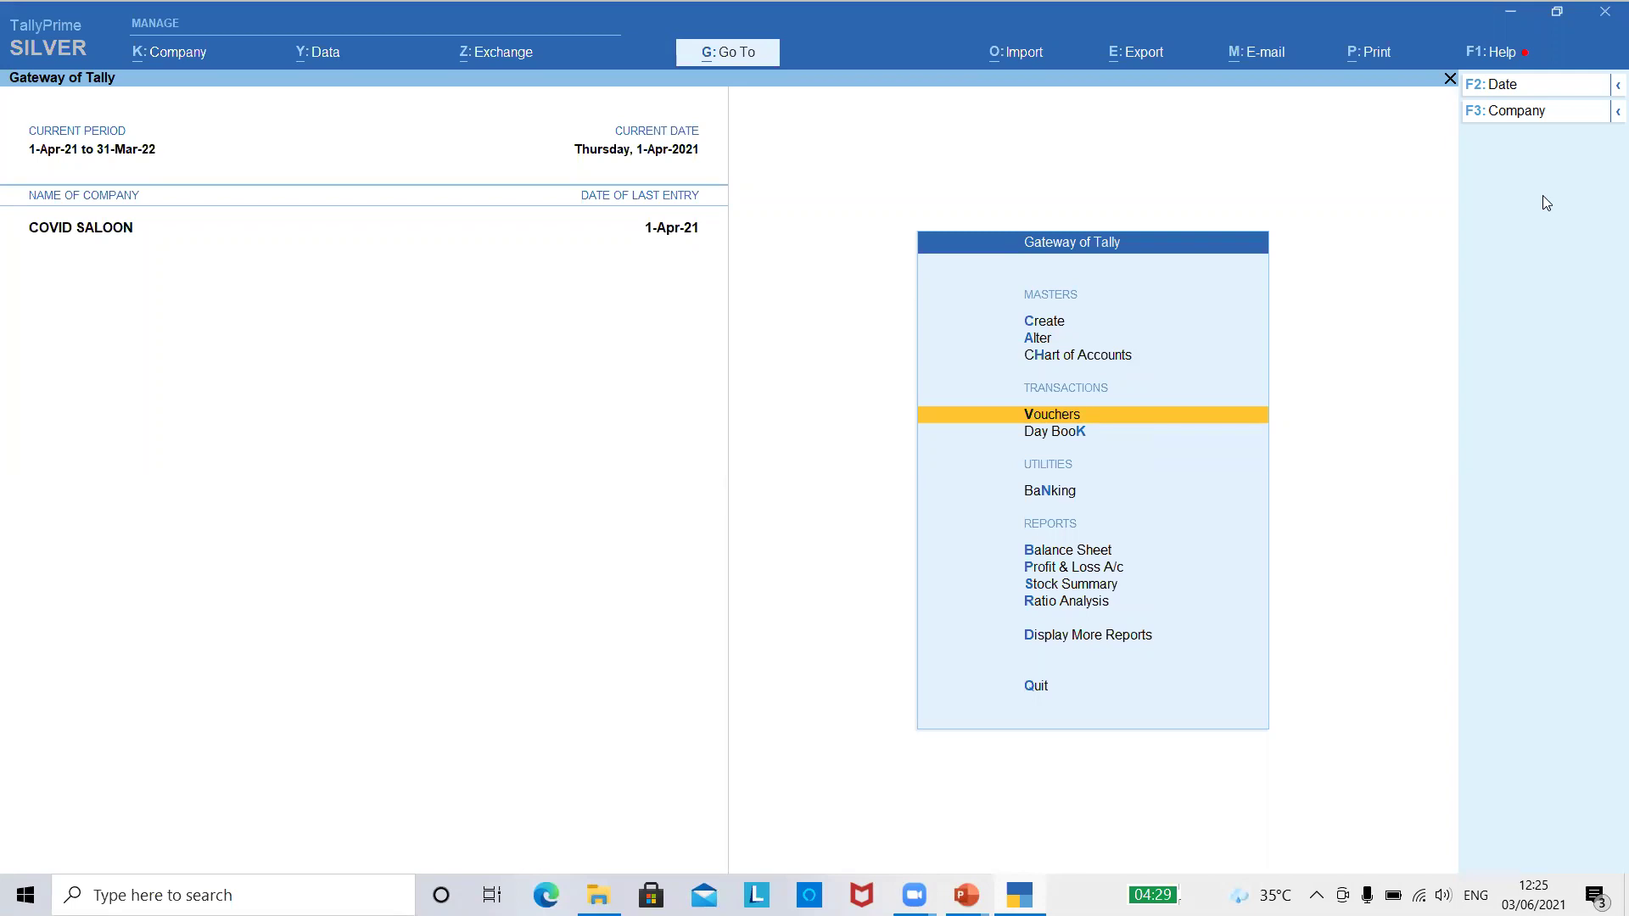
key(Down)
key(Return)
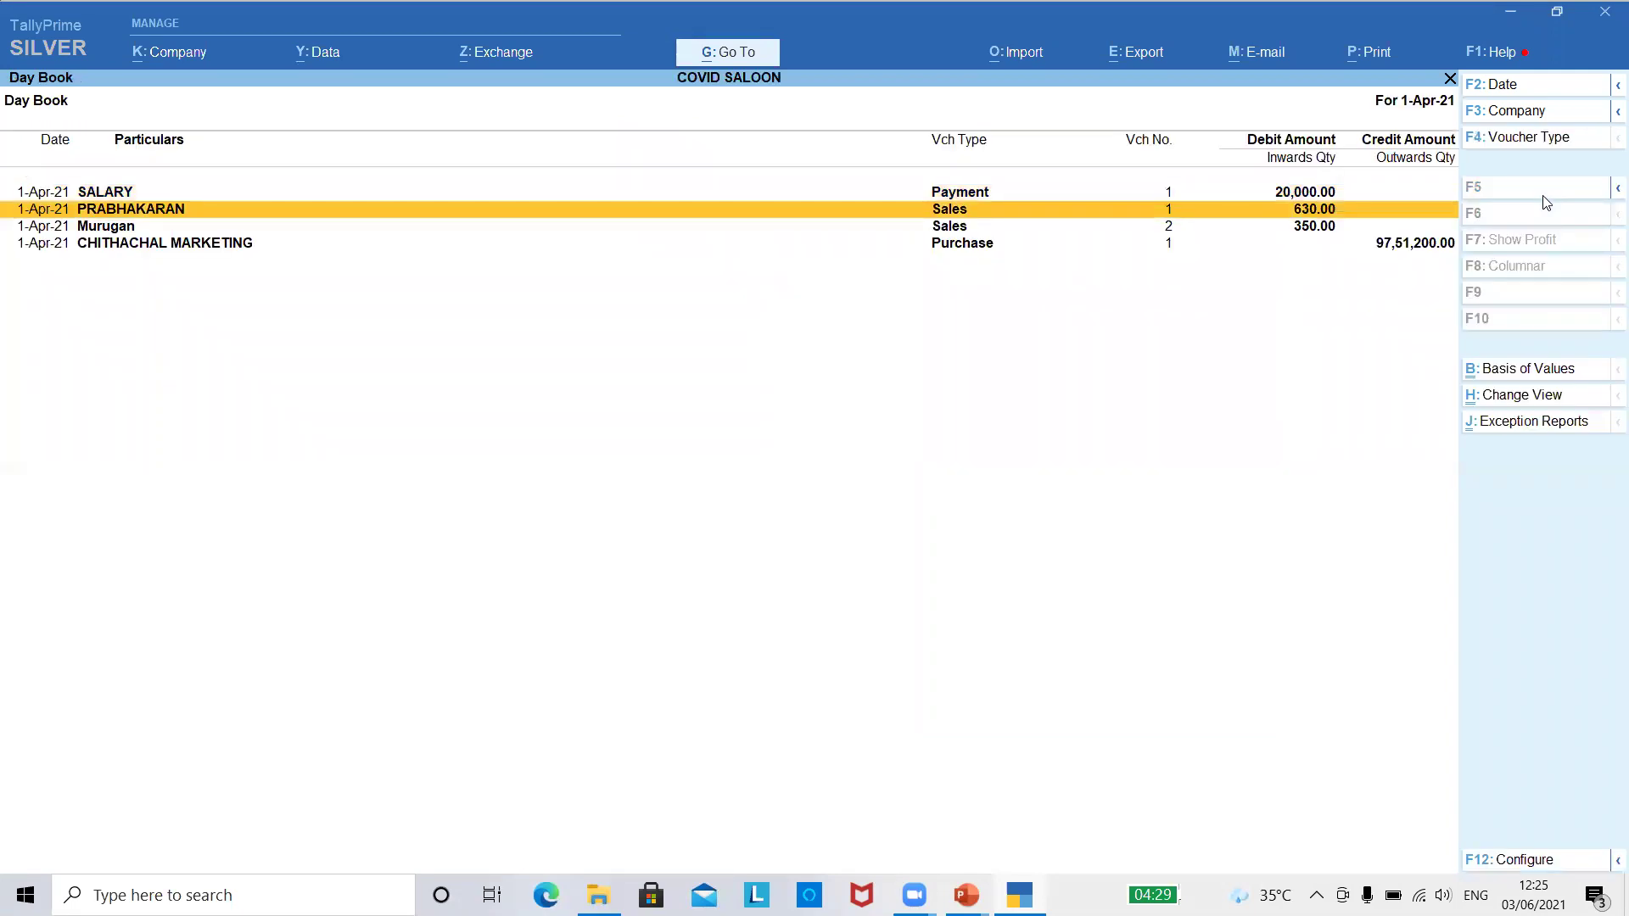
key(Return)
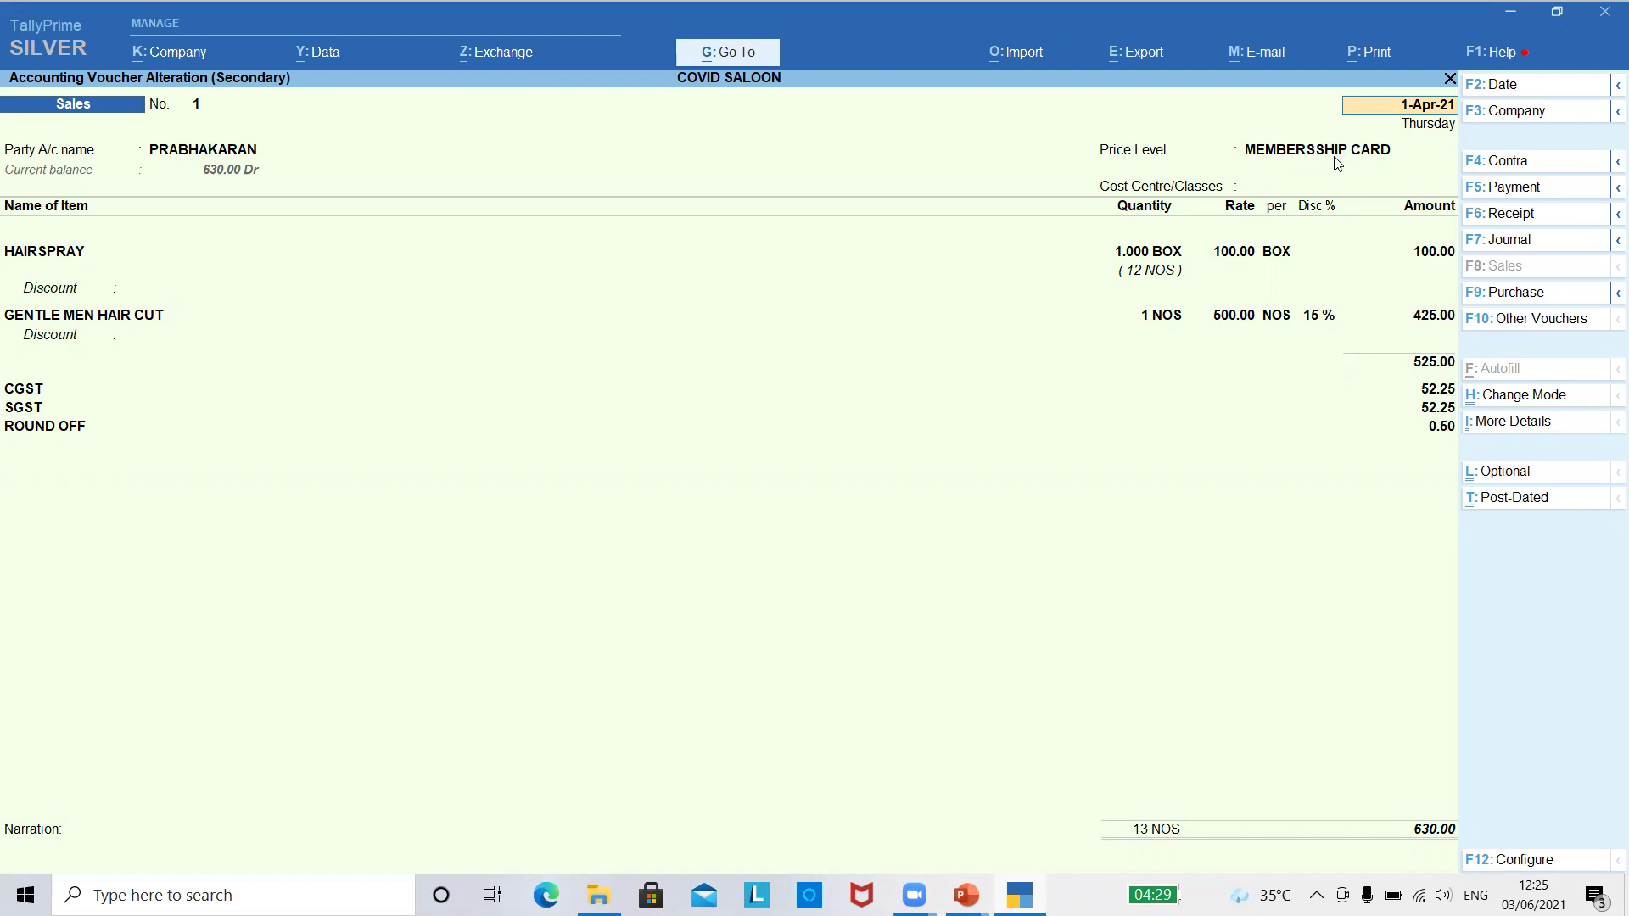
key(Escape)
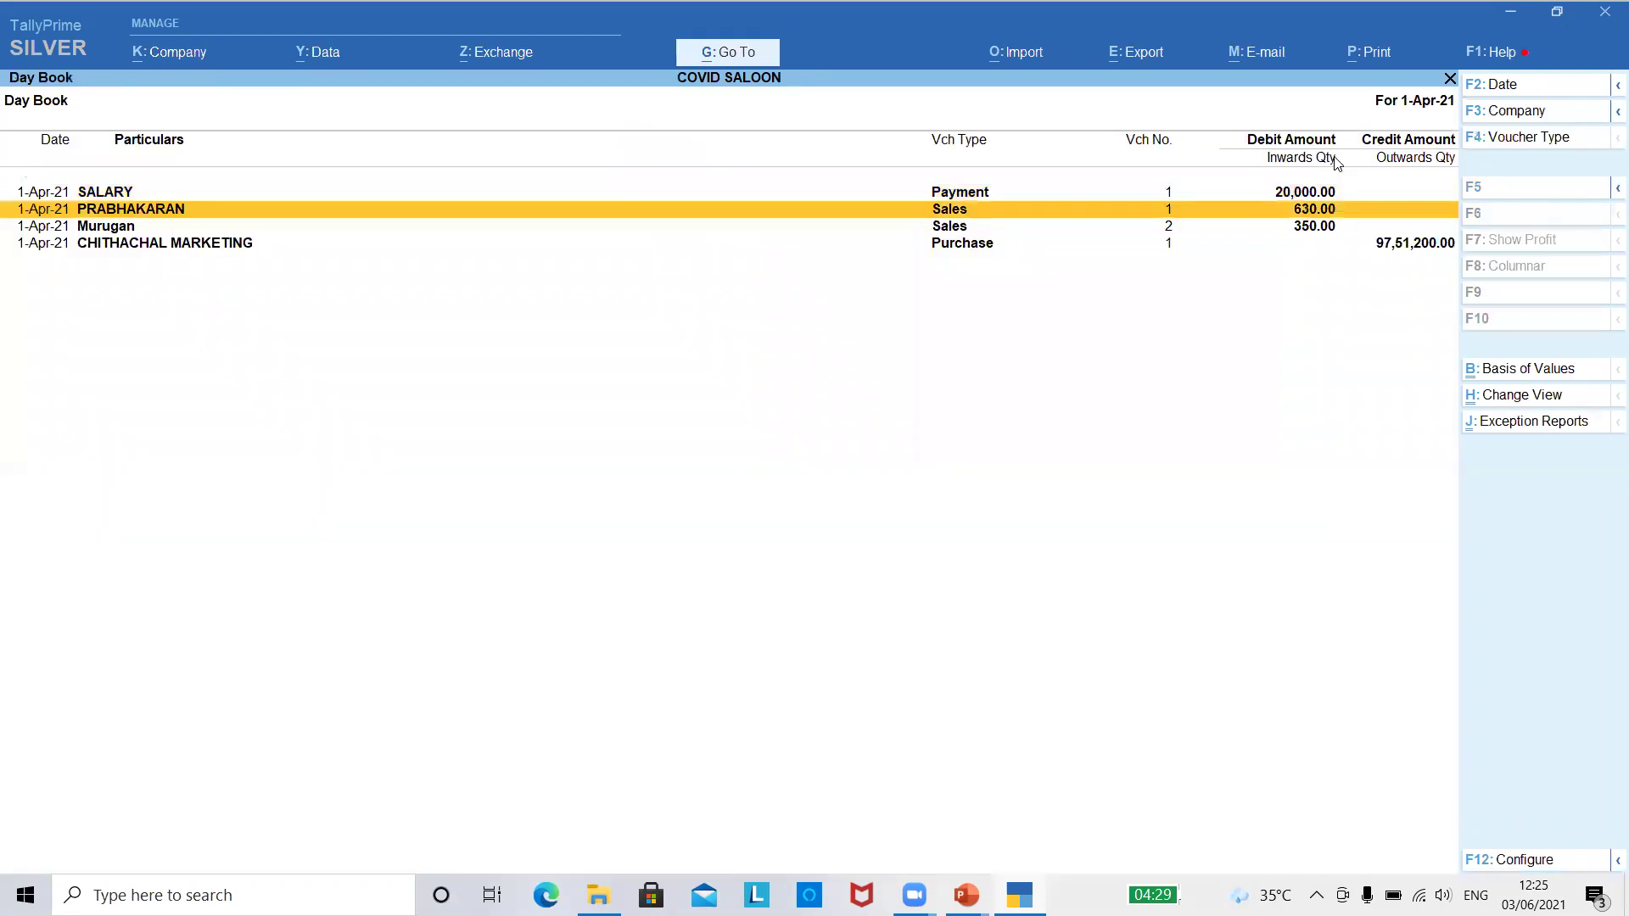
key(Escape)
key(Down)
key(Down)
key(Down)
key(Down)
key(Down)
key(Down)
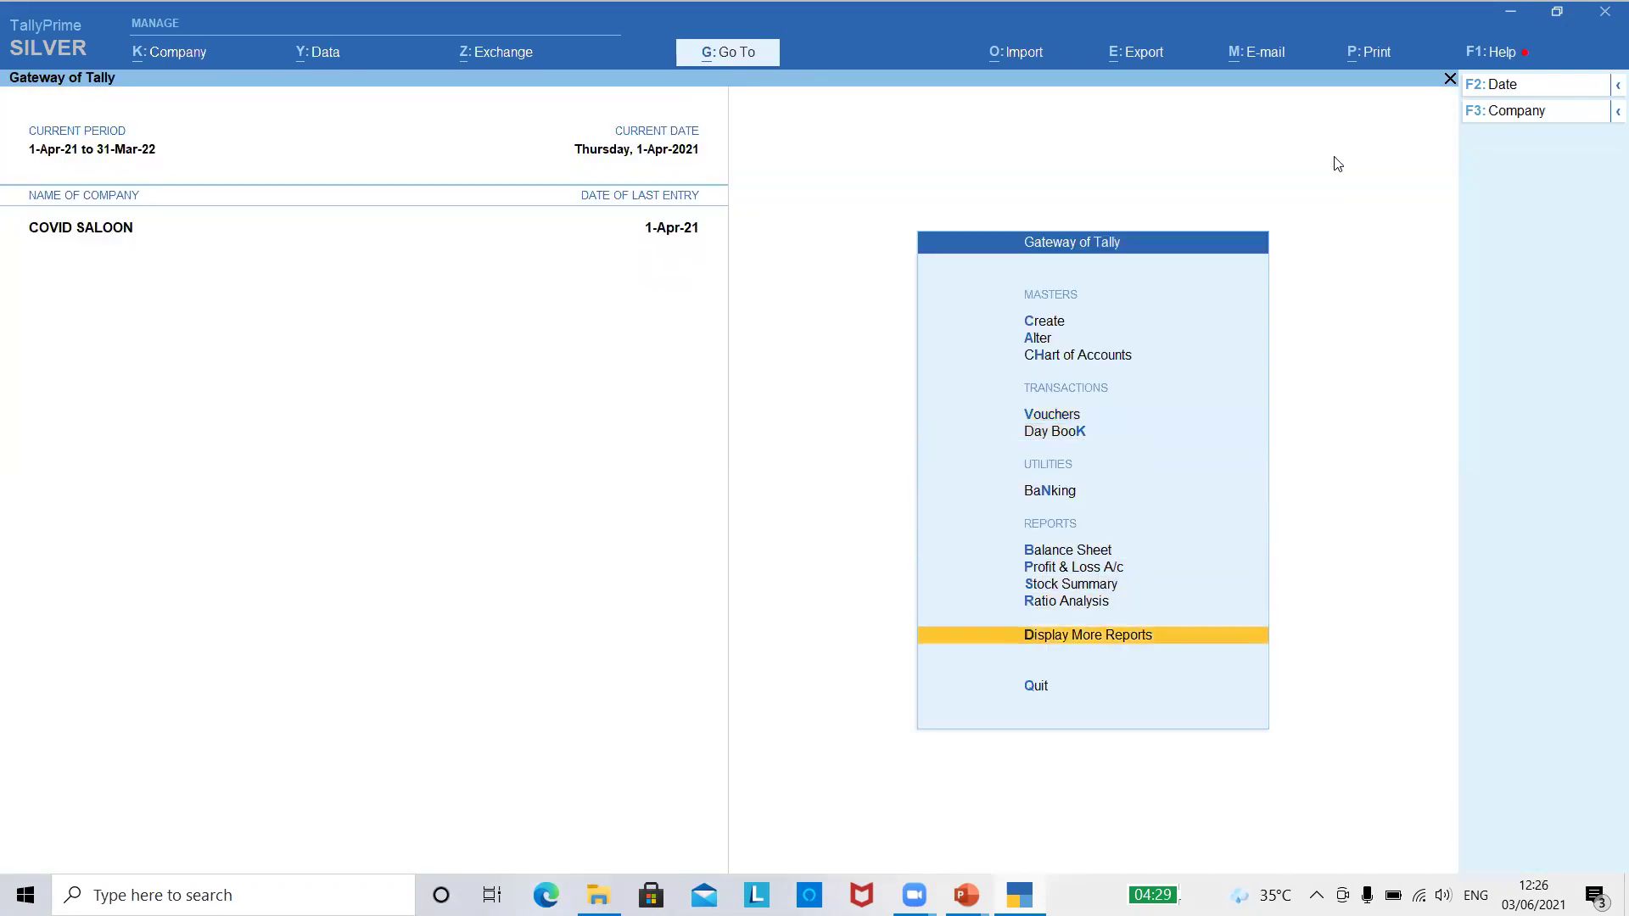
- Open Statements of Accounts from the Display More Reports list
key(Return)
key(Down)
key(Down)
key(Down)
key(Down)
key(Down)
key(Up)
key(Return)
- View the Cost Centre Break-up for KAVTHA, then close it
key(Down)
key(Down)
key(Escape)
key(Down)
key(Return)
key(Down)
key(Return)
key(Down)
key(Return)
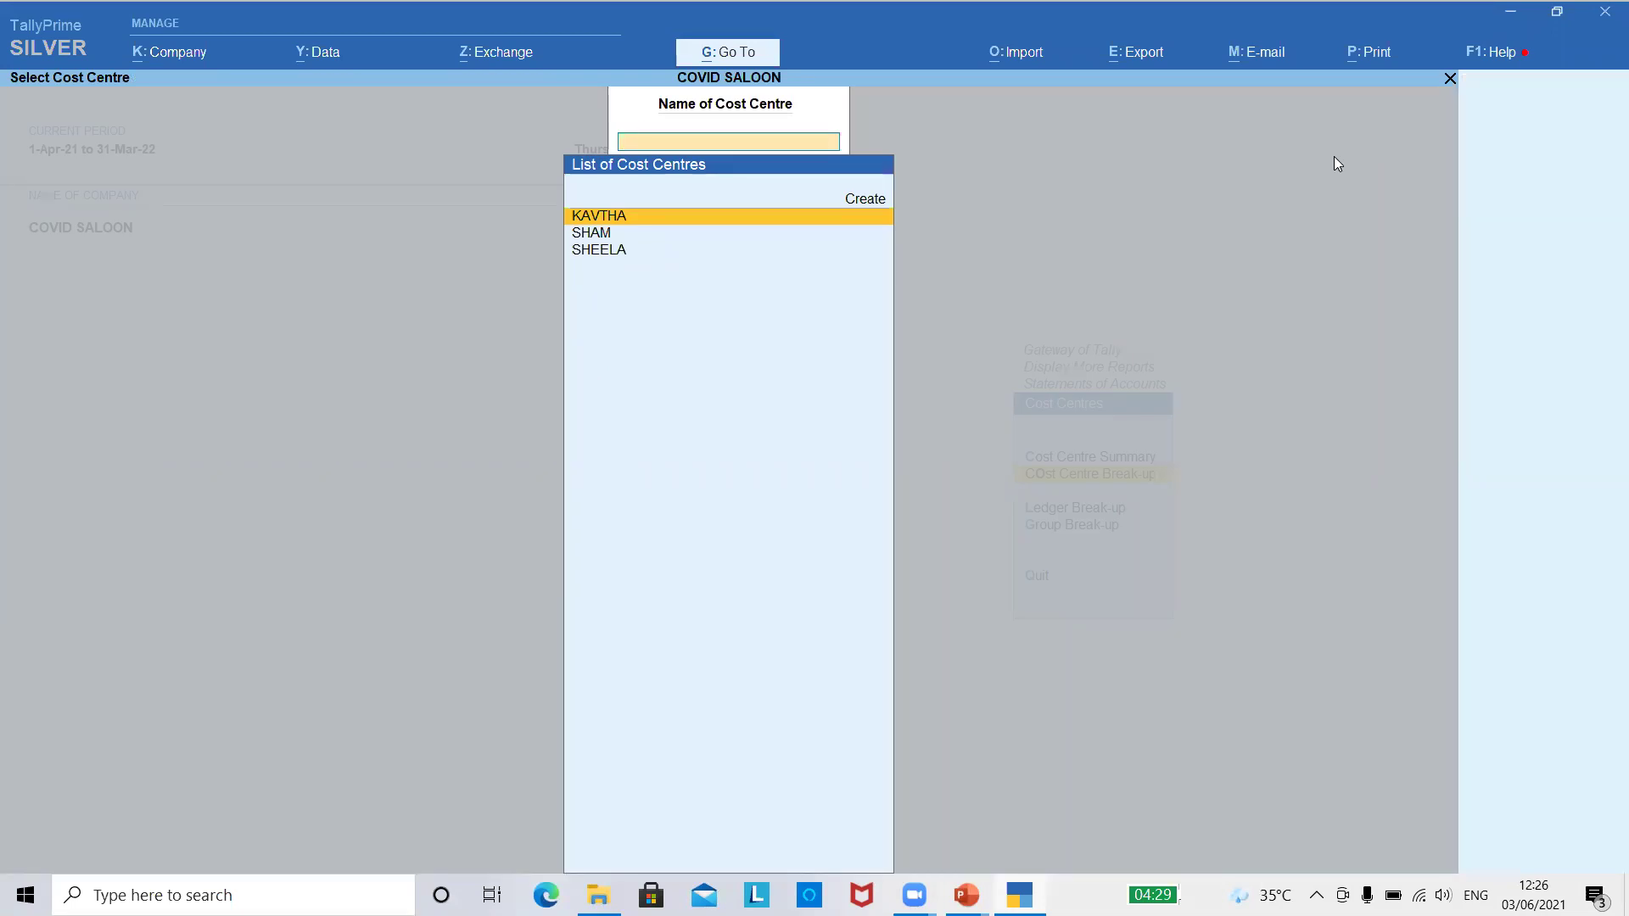
key(Return)
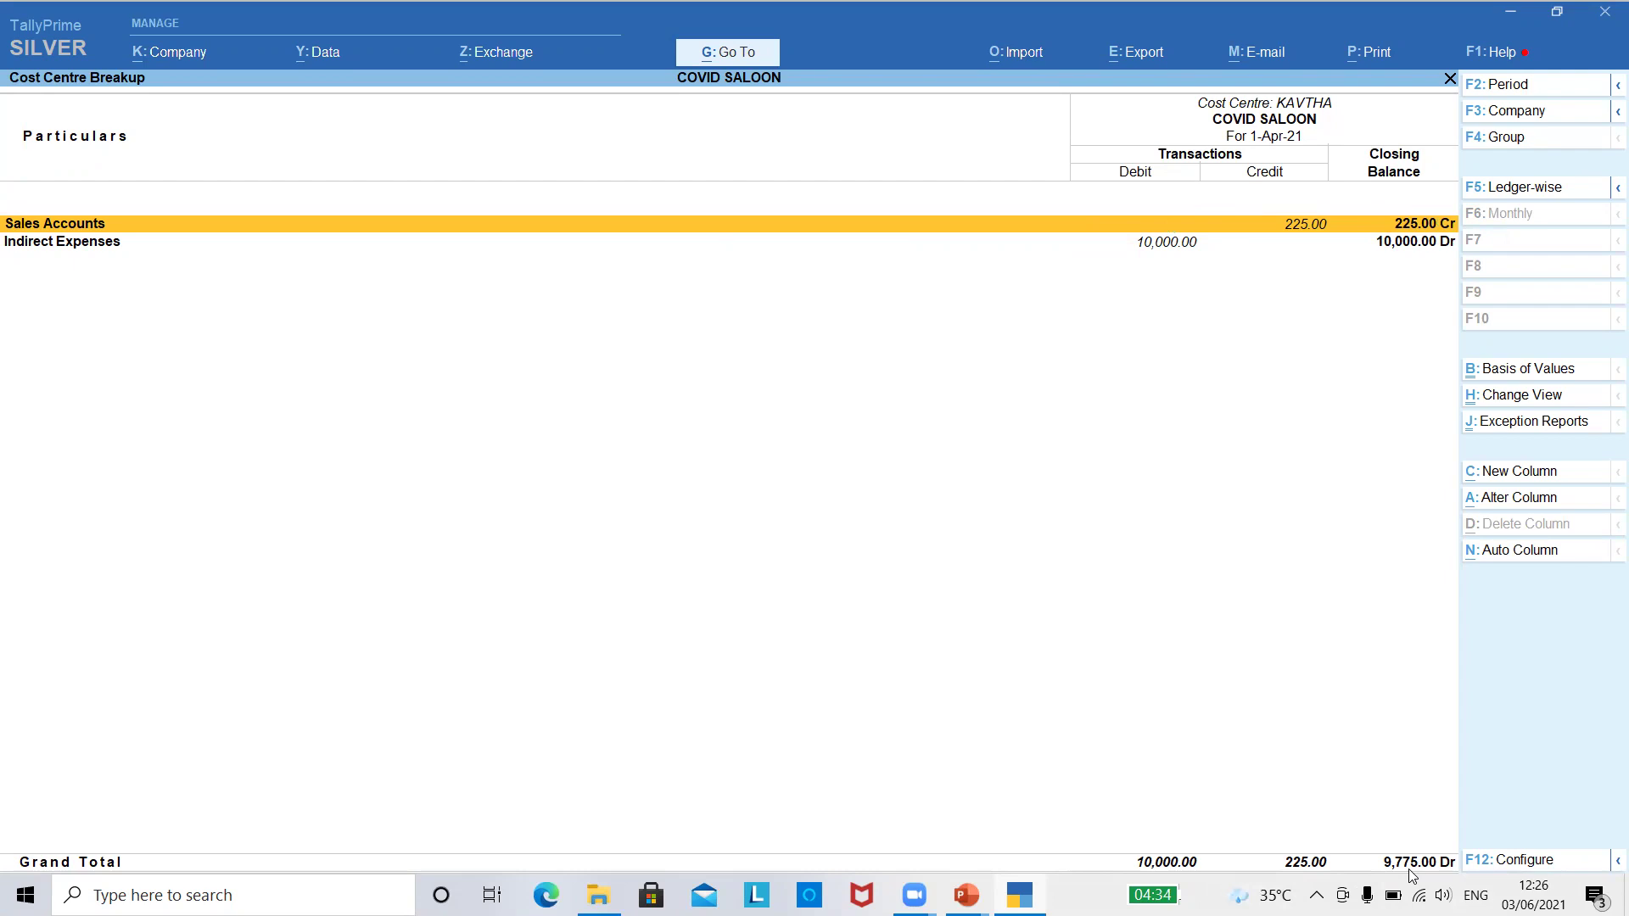
key(Escape)
key(Escape)
key(Escape)
key(Escape)
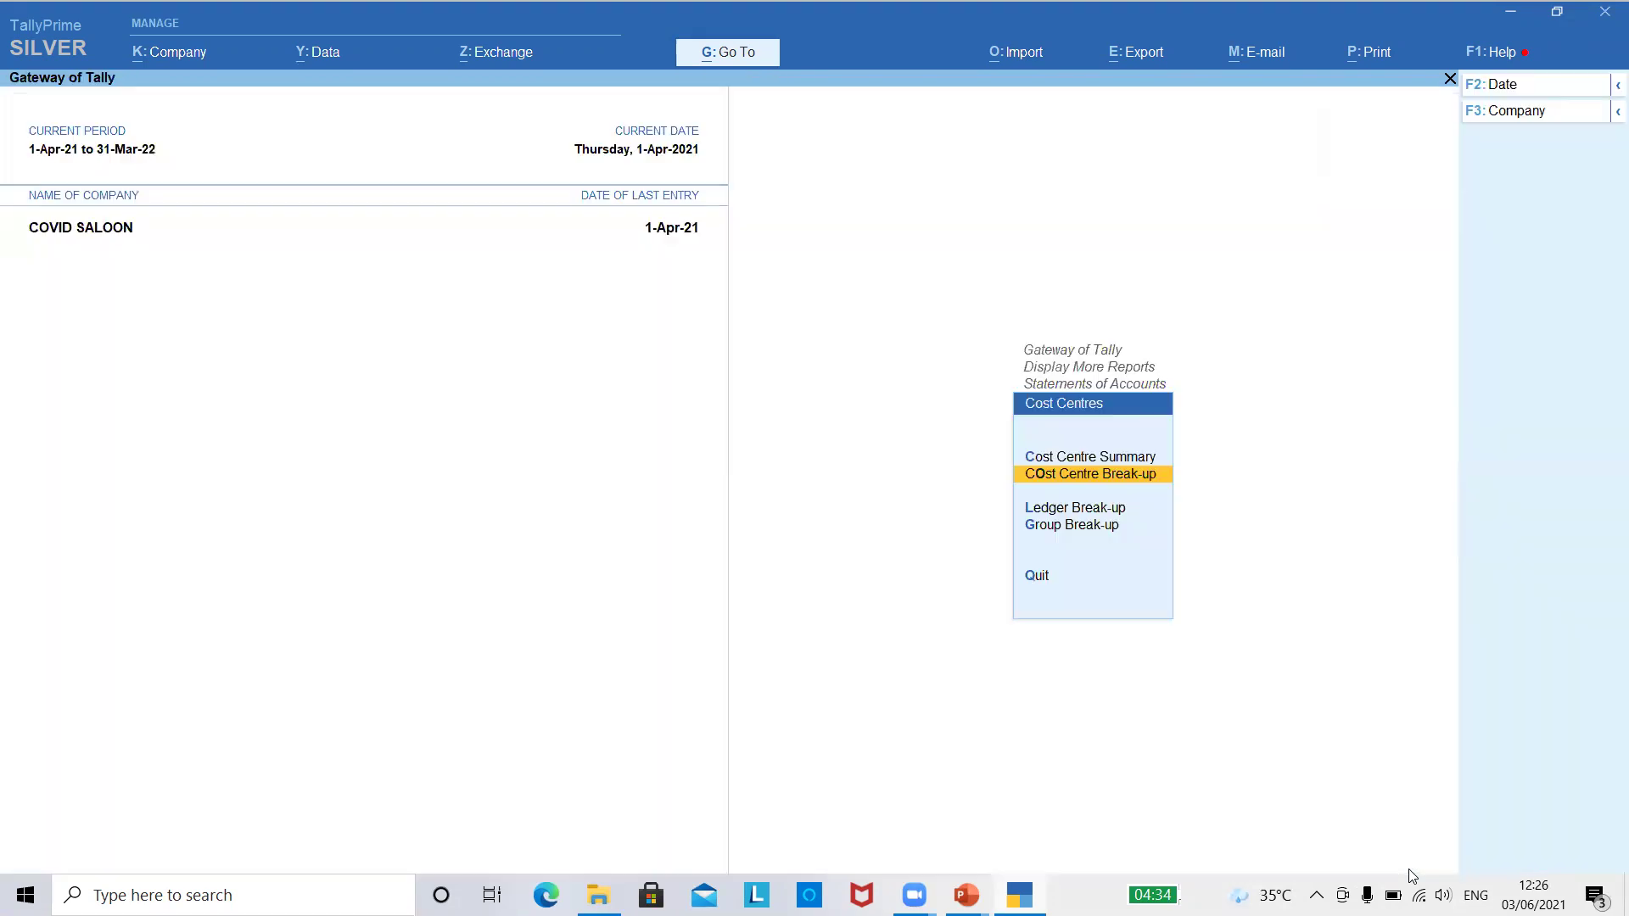
- Open the Stock Summary and hide the SERVICE group
key(Down)
key(Down)
key(Escape)
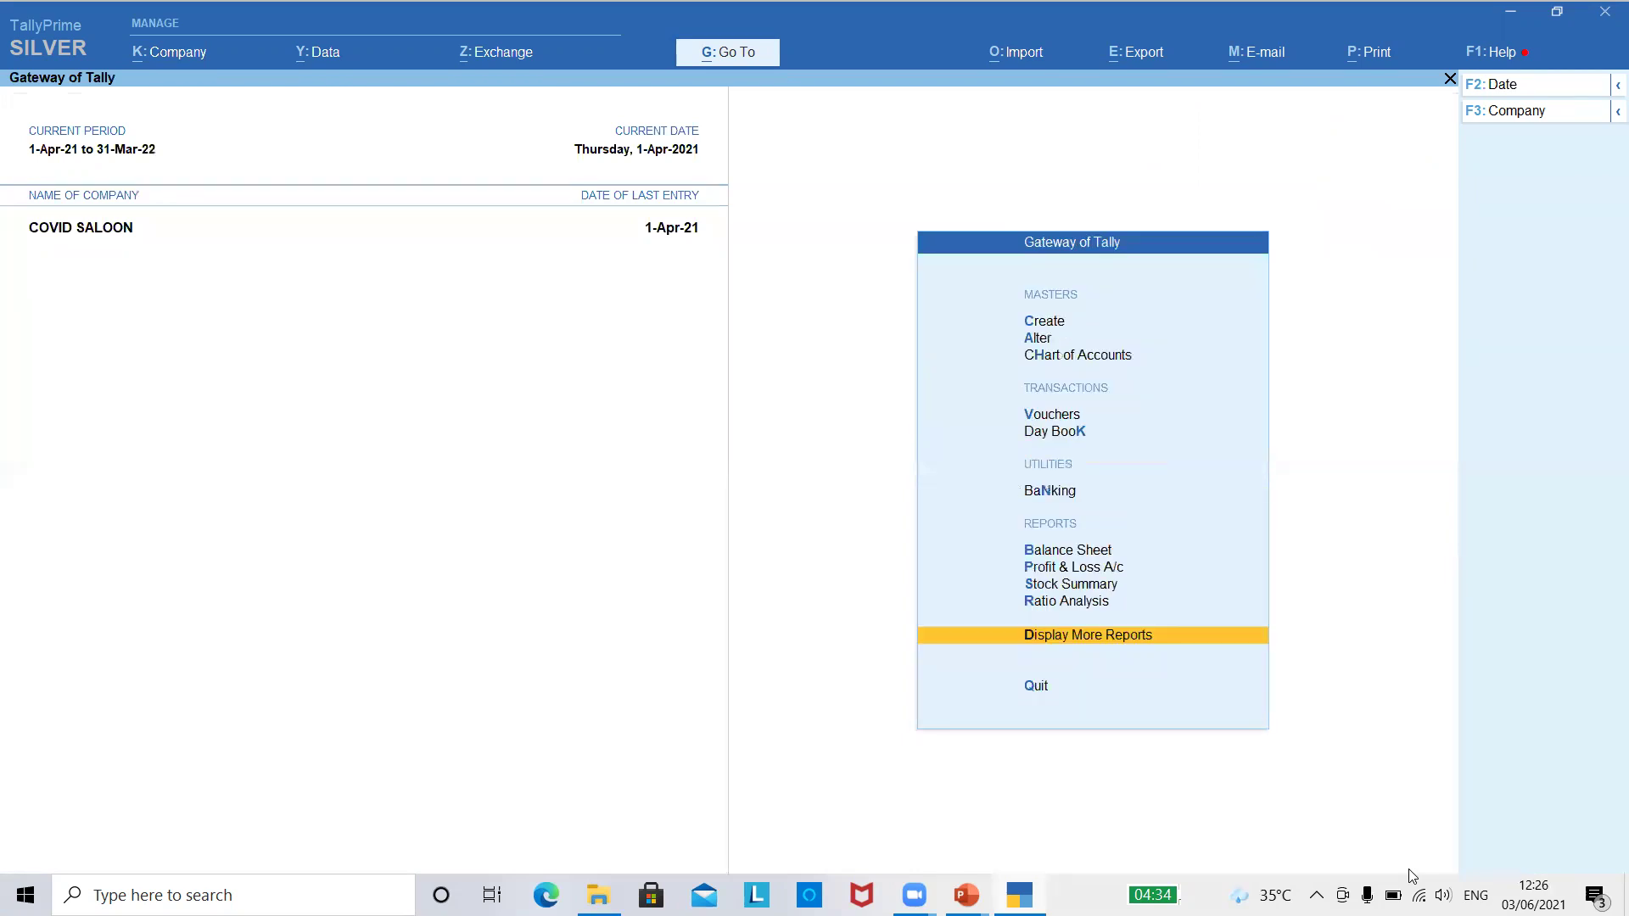
key(Up)
key(Up)
key(Down)
key(Up)
key(Return)
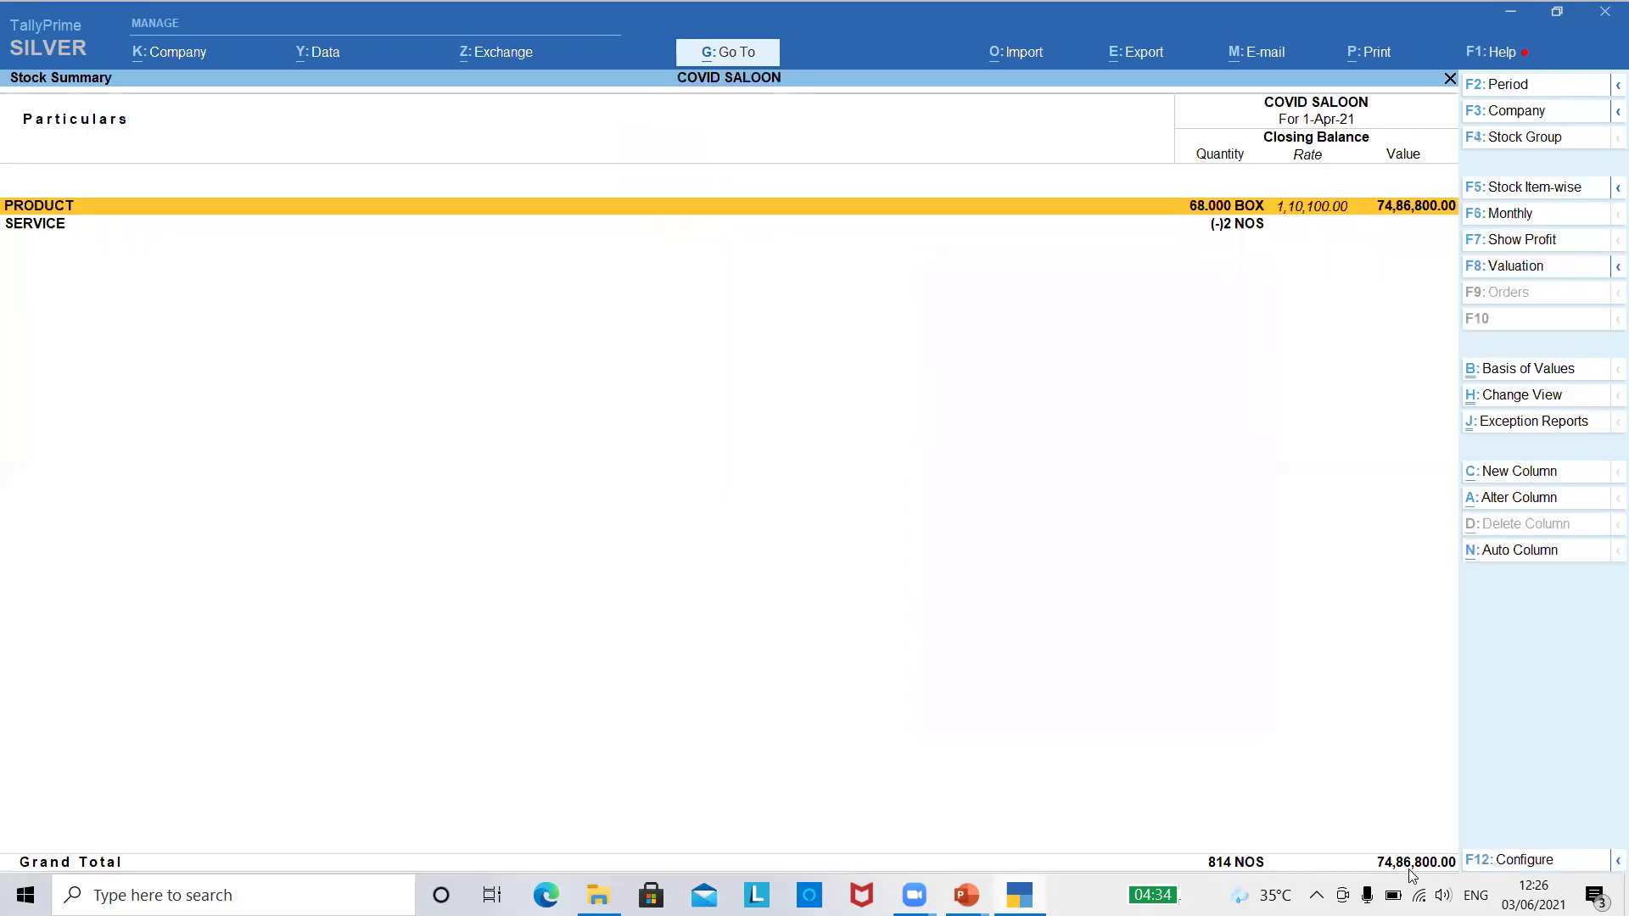
key(Down)
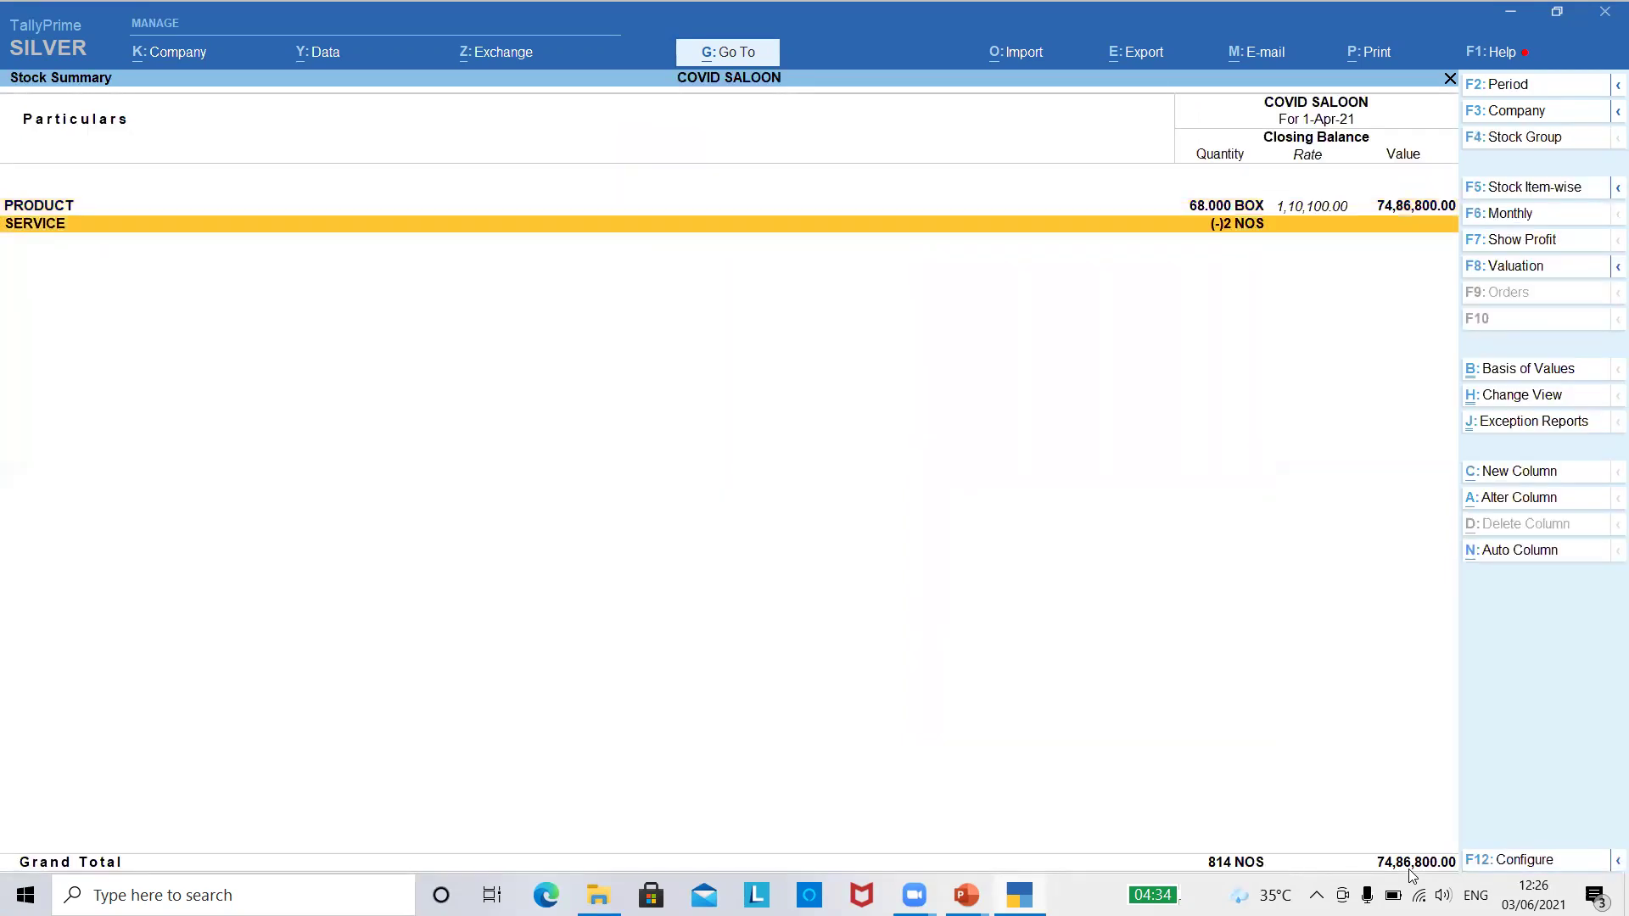
key(Return)
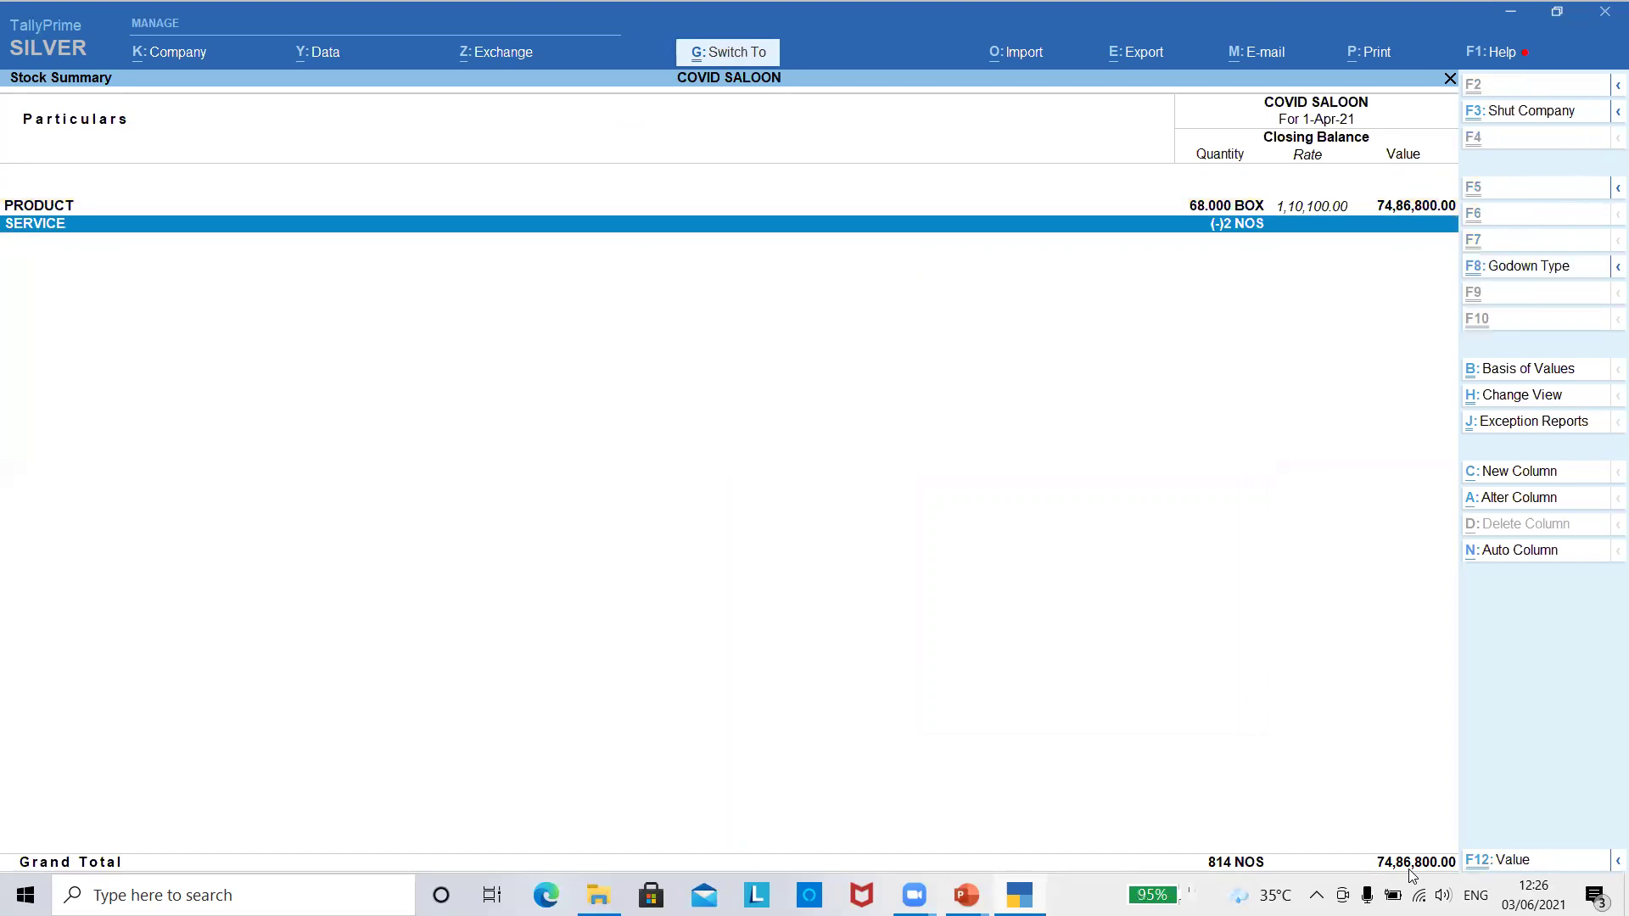
key(alt+r)
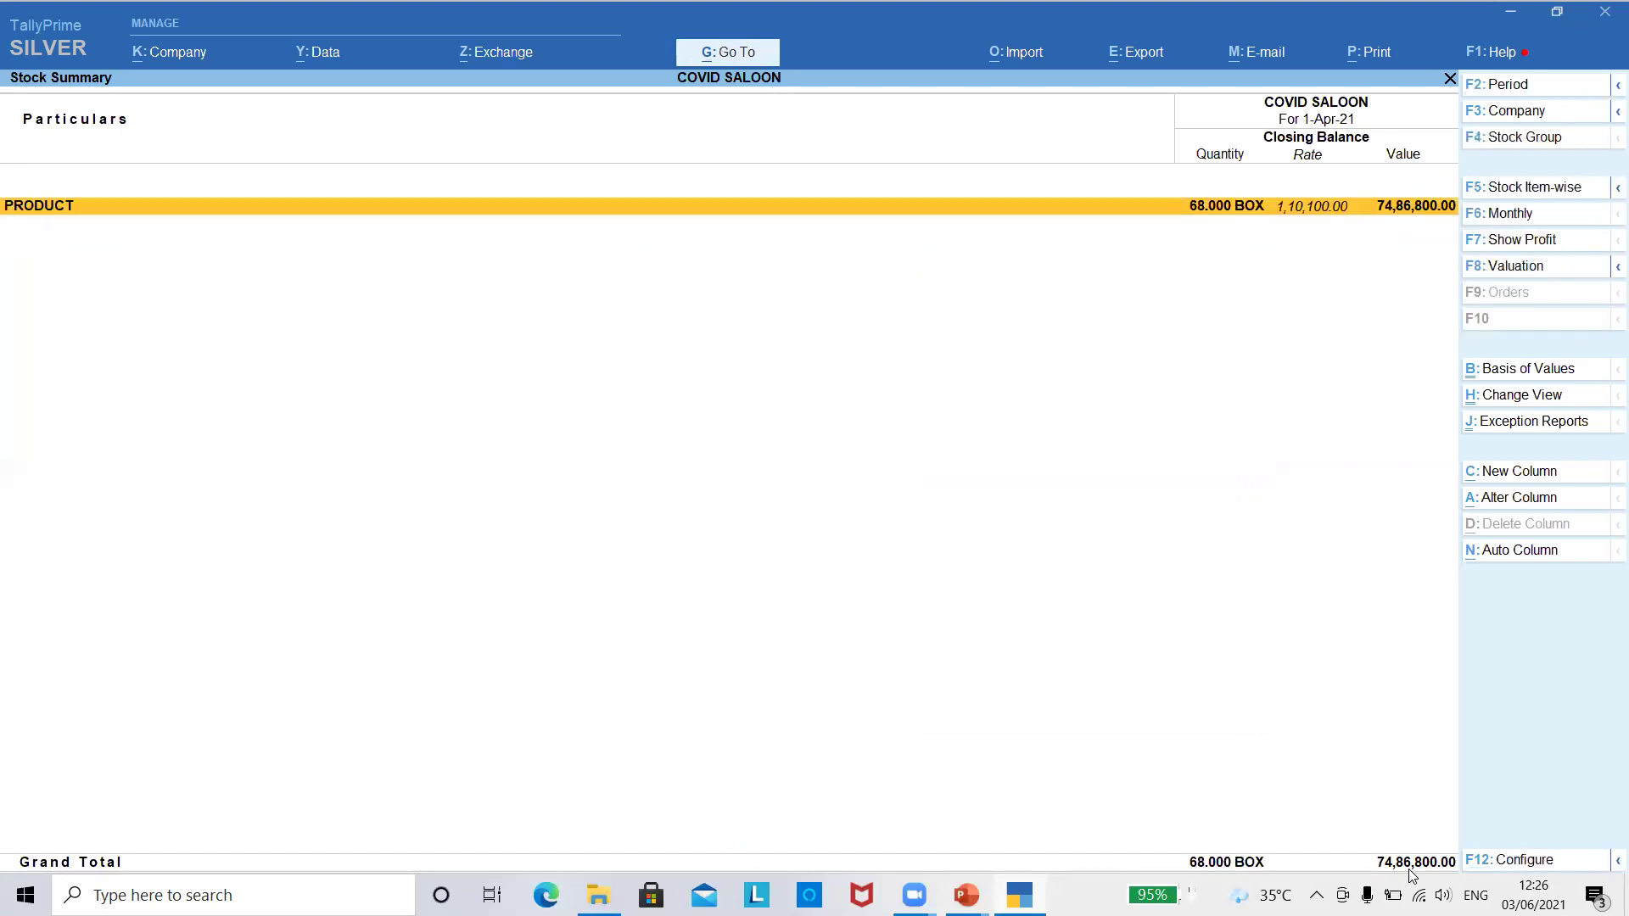
- Expand PRODUCT to list HAIRSPRAY and MENS FACE CREAM and open the report configuration
key(shift+Return)
key(Down)
key(Down)
key(Up)
key(Down)
key(Up)
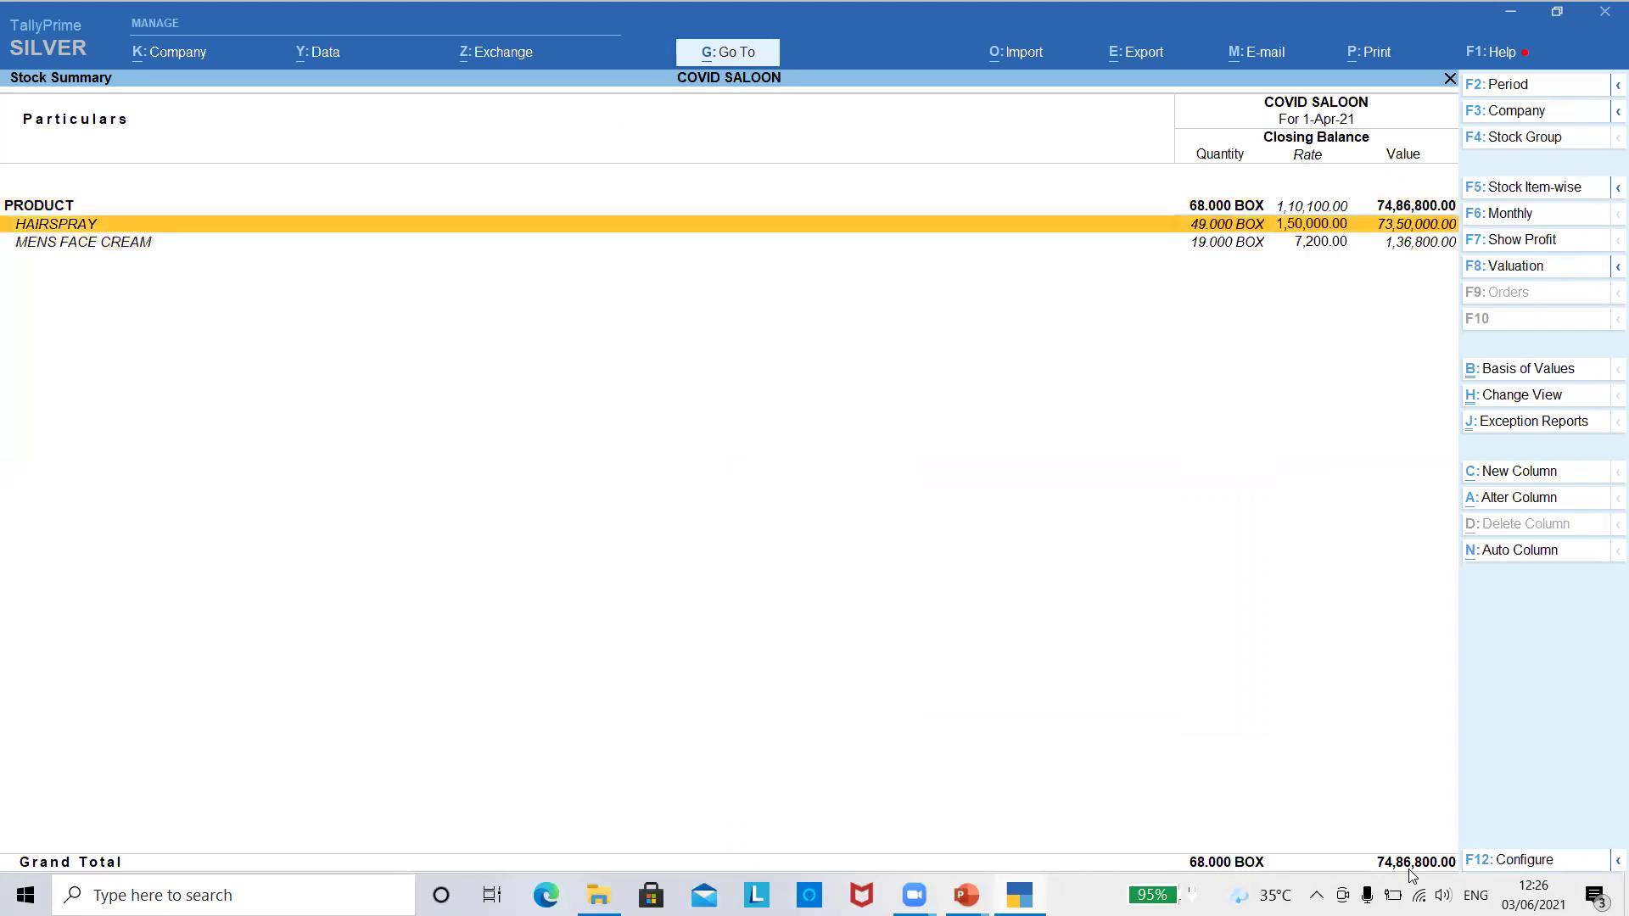
key(Down)
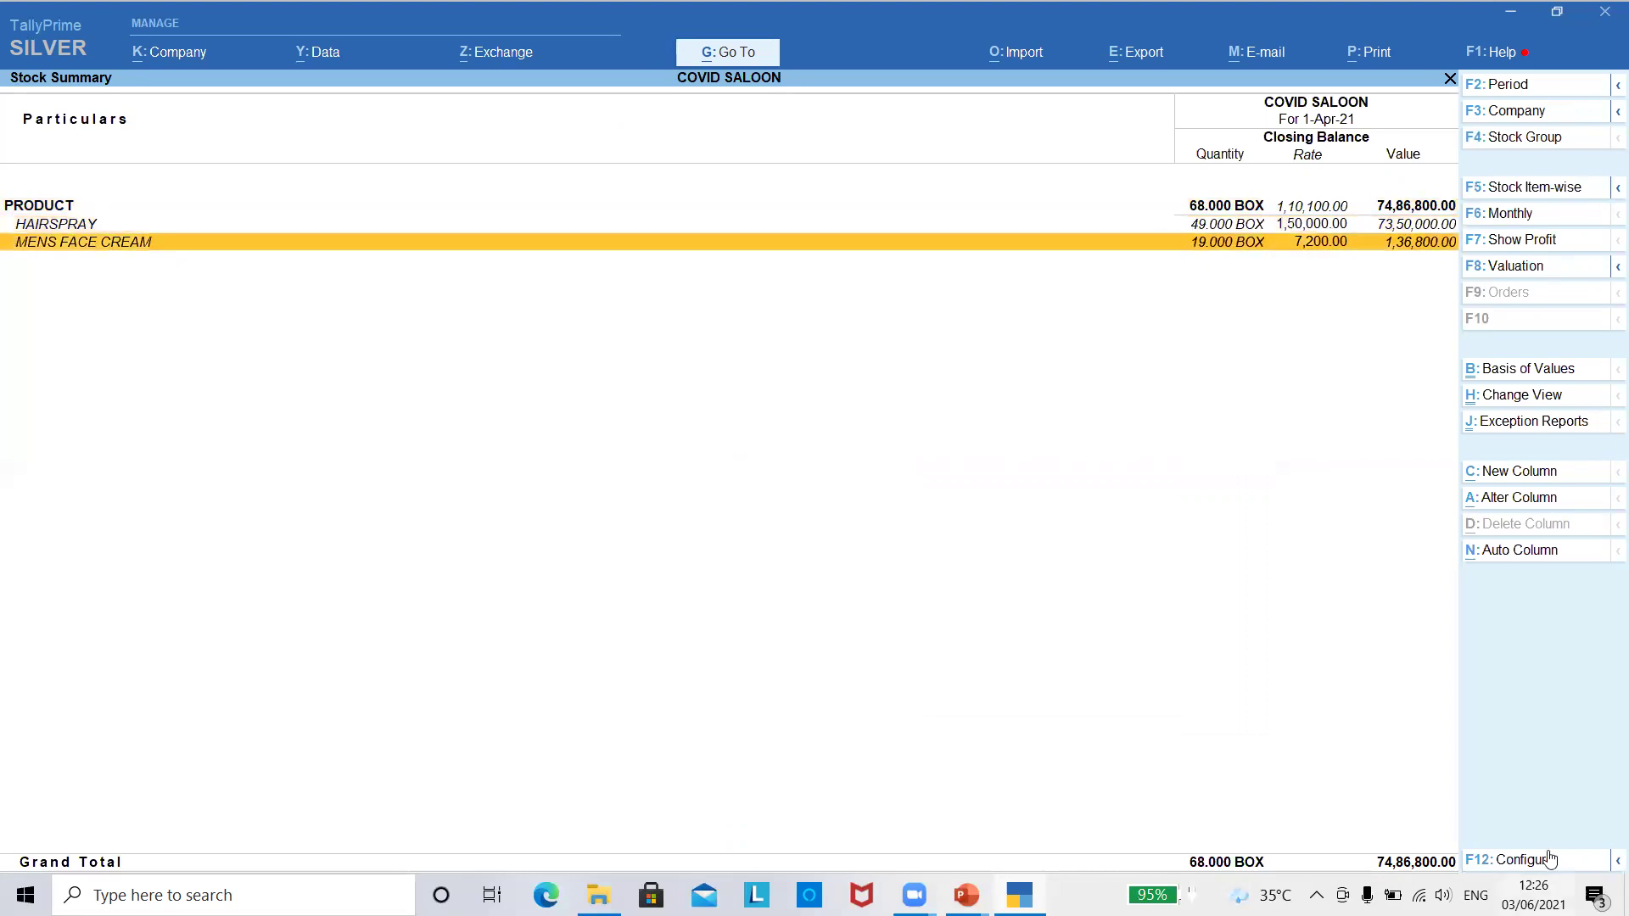
click(1540, 861)
key(Down)
key(Down)
key(Down)
key(Down)
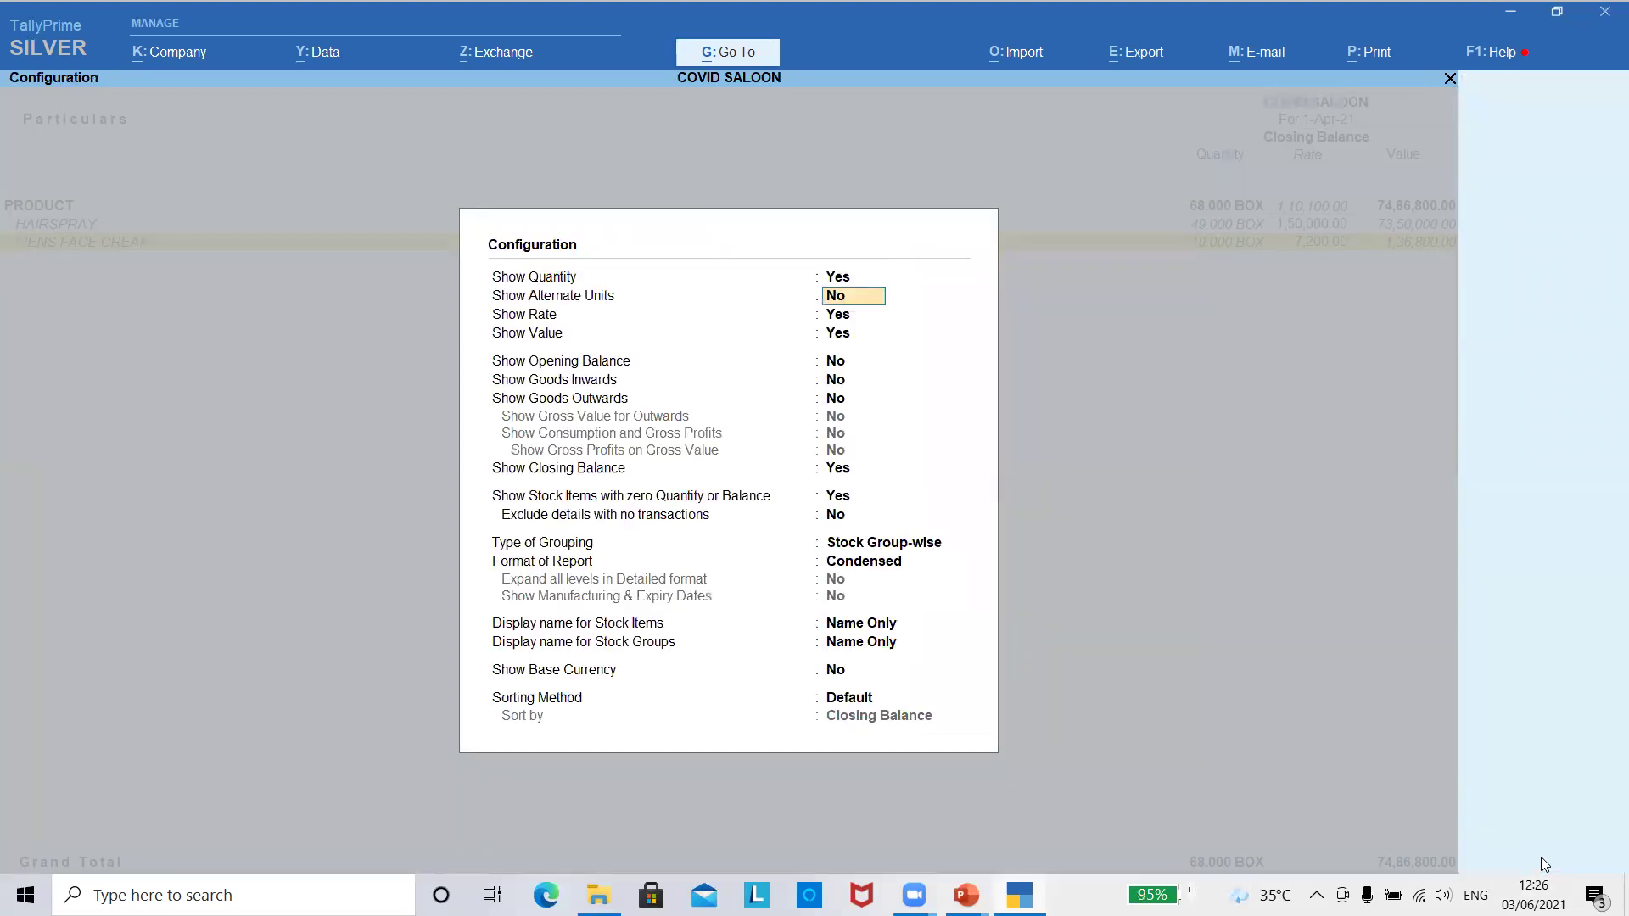
key(Down)
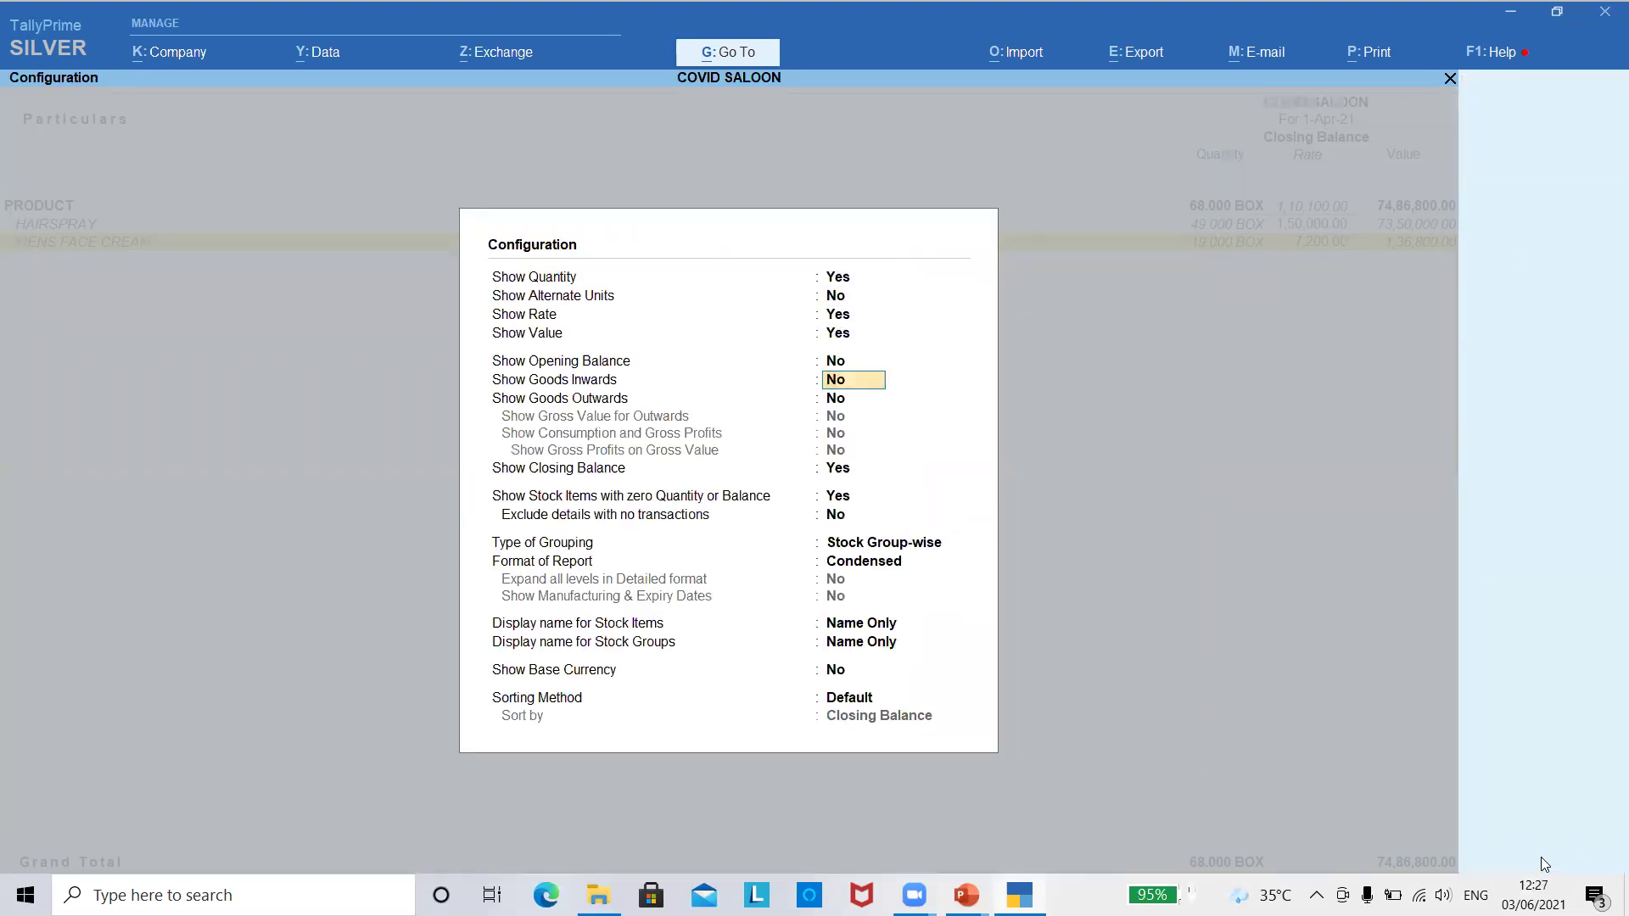
- Show goods inwards and outwards plus gross profit columns, then close the Stock Summary
key(y)
key(y)
key(ctrl+a)
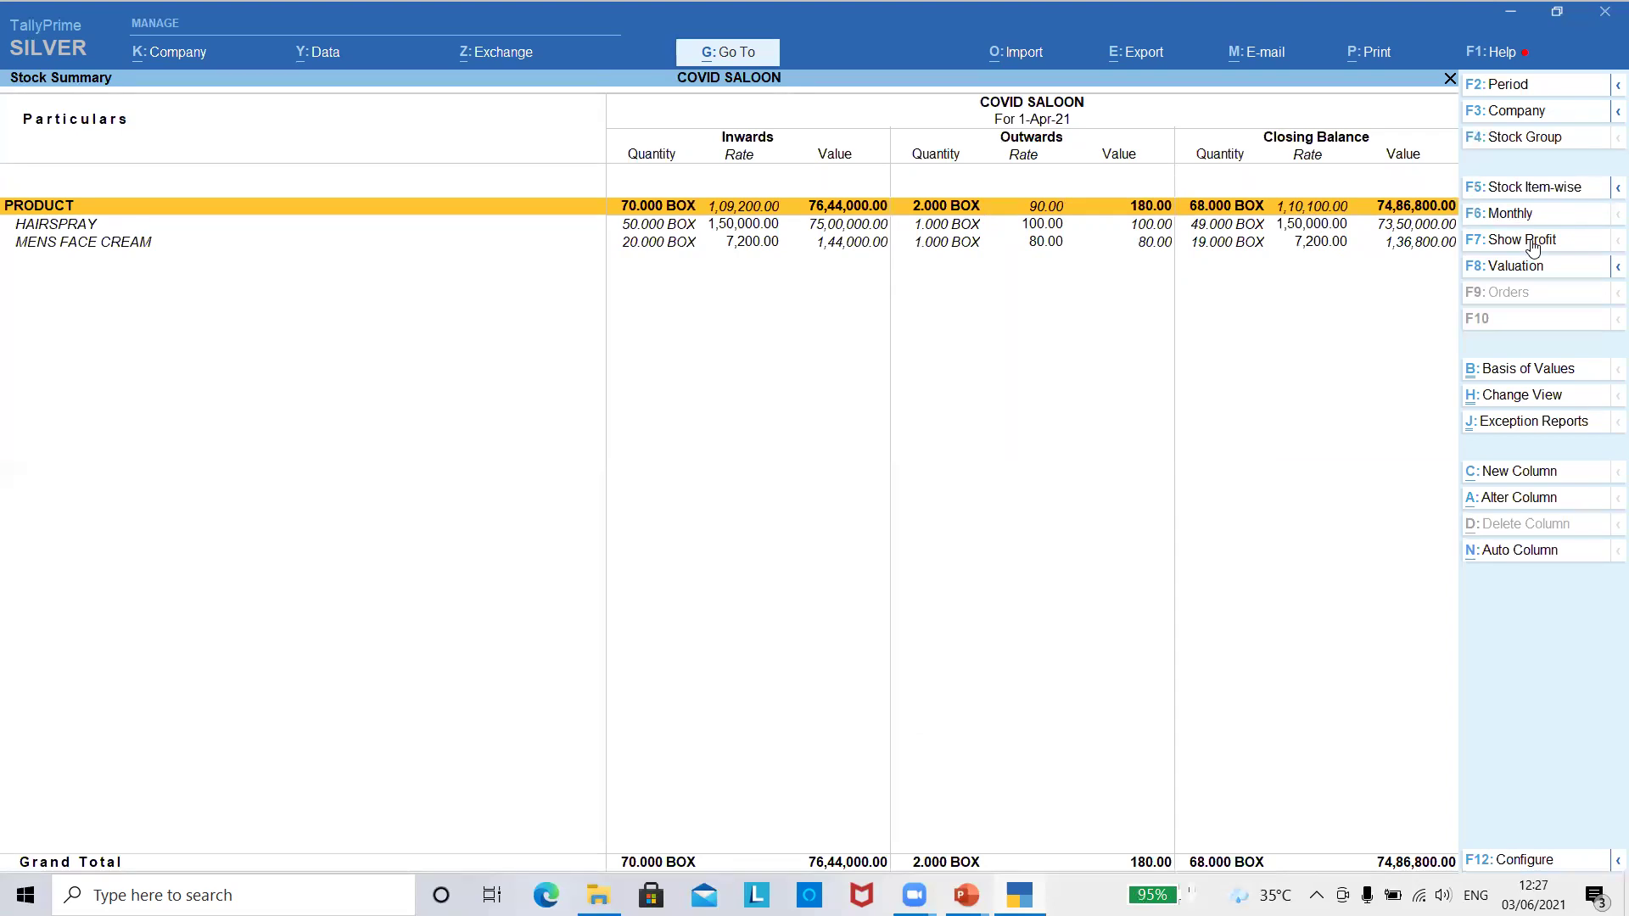
click(1533, 248)
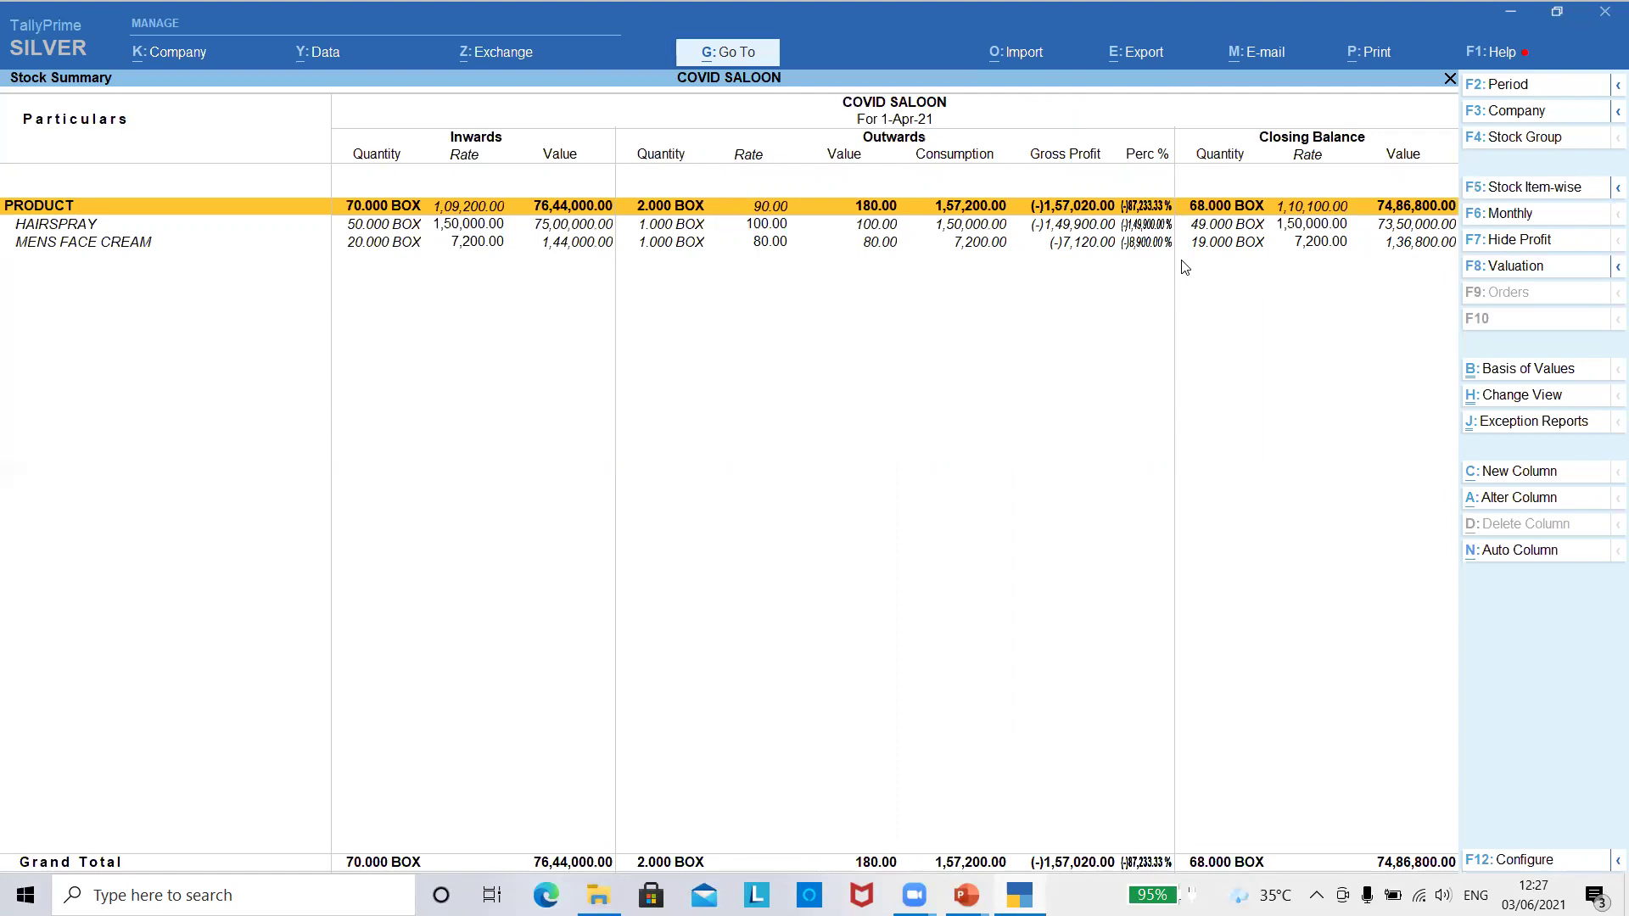
key(Escape)
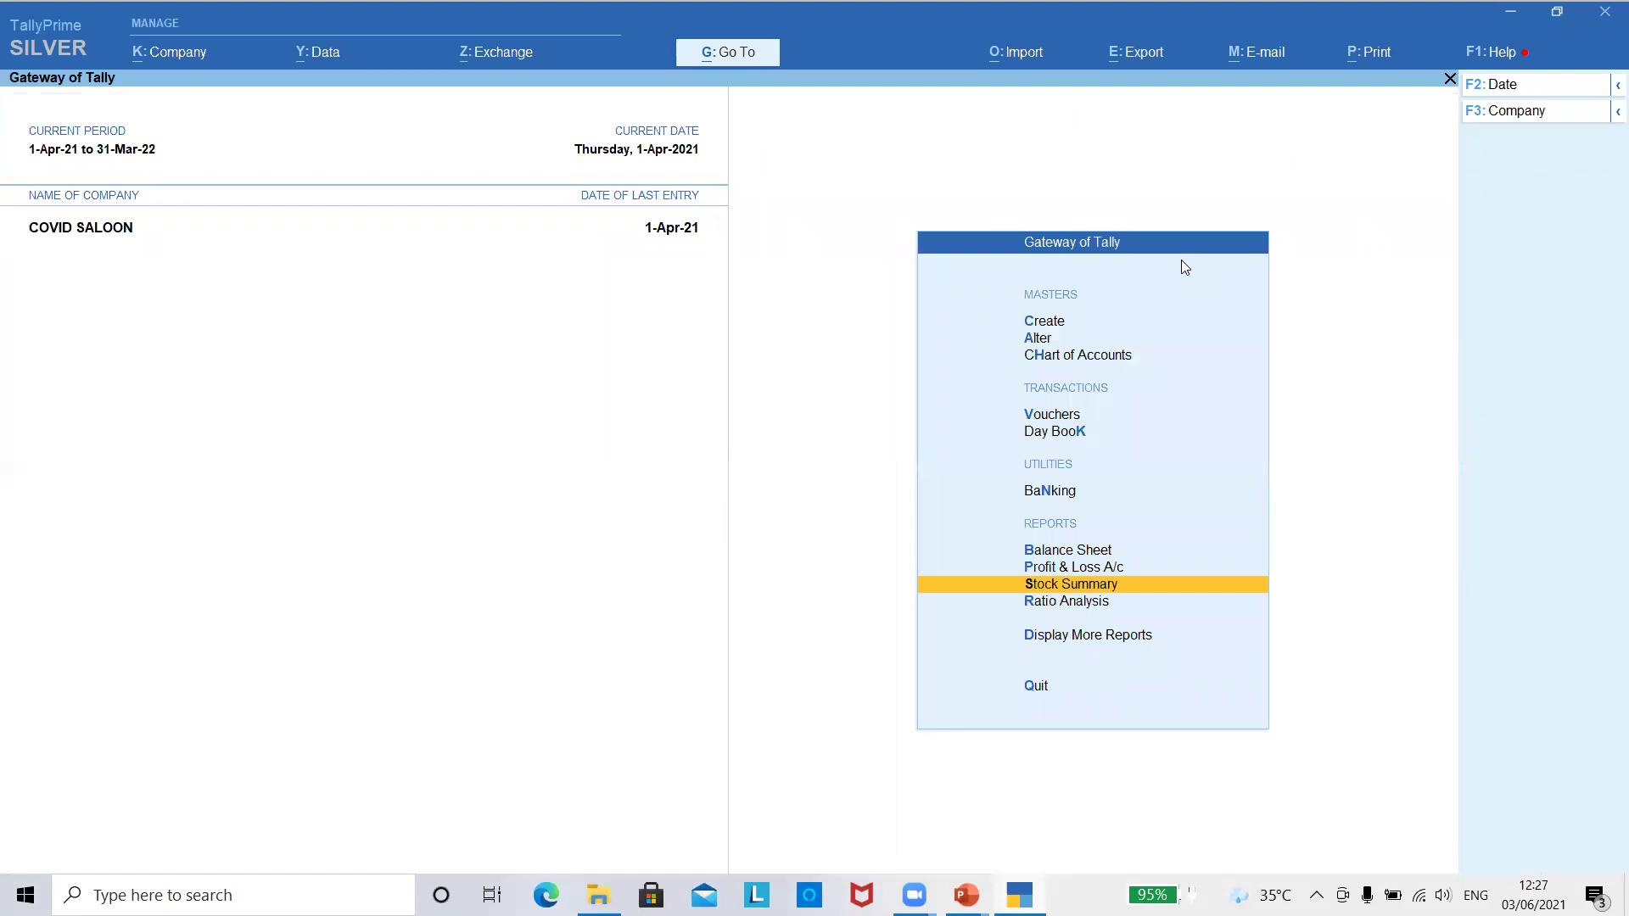
- Move from the Gateway menu into Display More Reports and browse its report lists
key(Up)
key(Down)
key(Down)
key(Down)
key(Down)
key(Up)
key(Up)
key(Up)
key(Up)
key(Up)
key(Up)
key(Up)
key(Up)
key(Down)
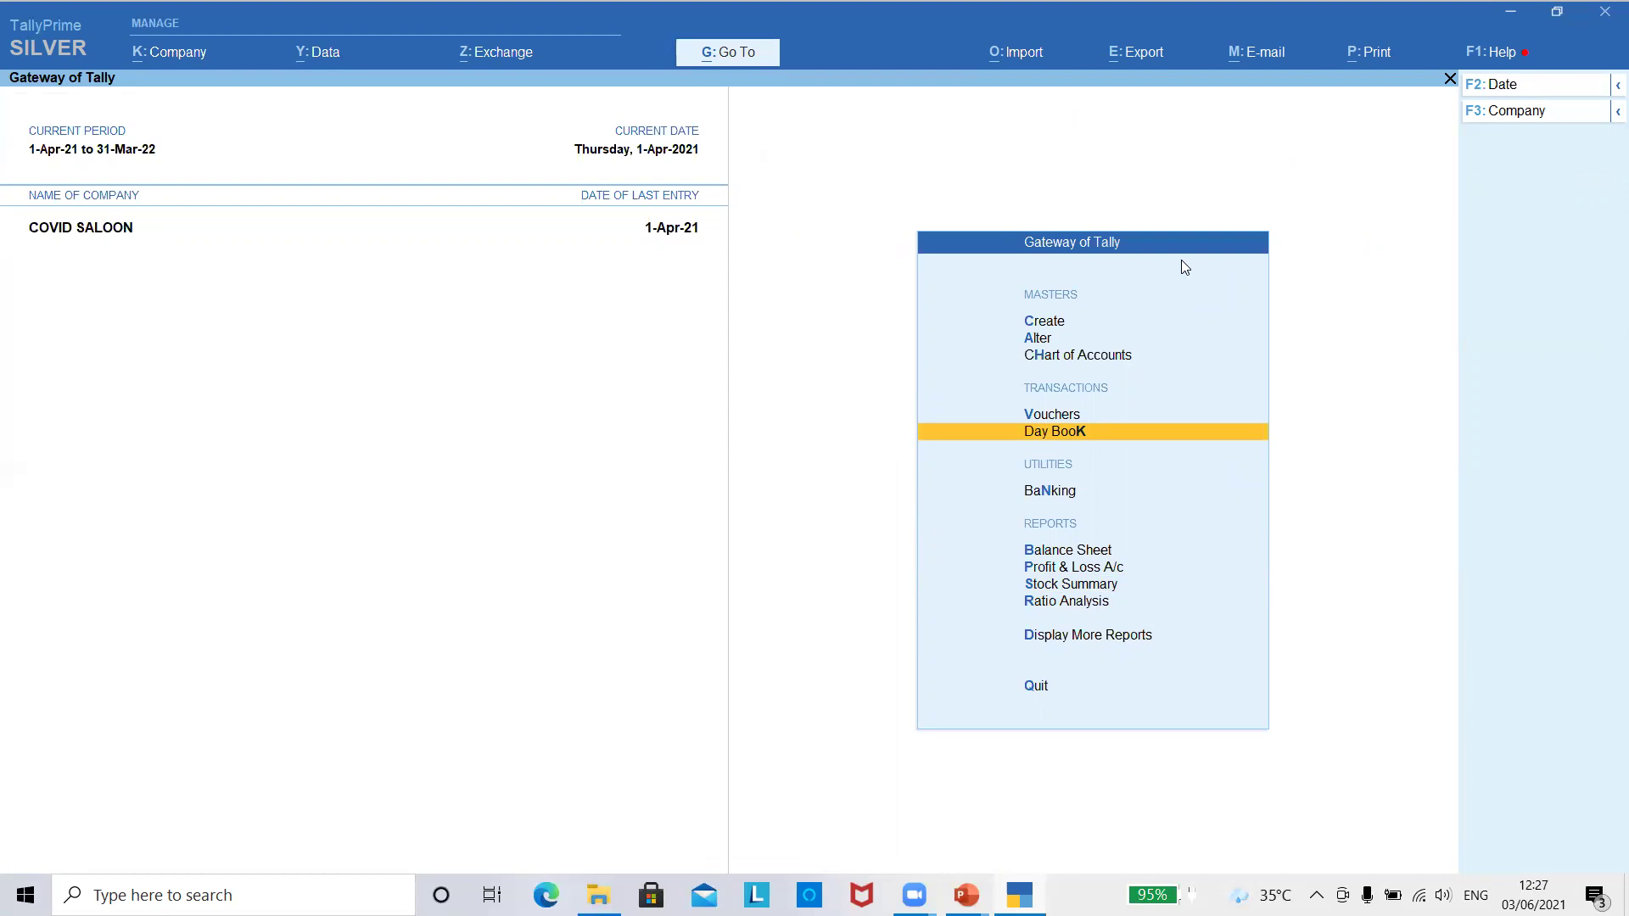
key(Down)
key(Down)
key(Down)
key(Down)
key(Down)
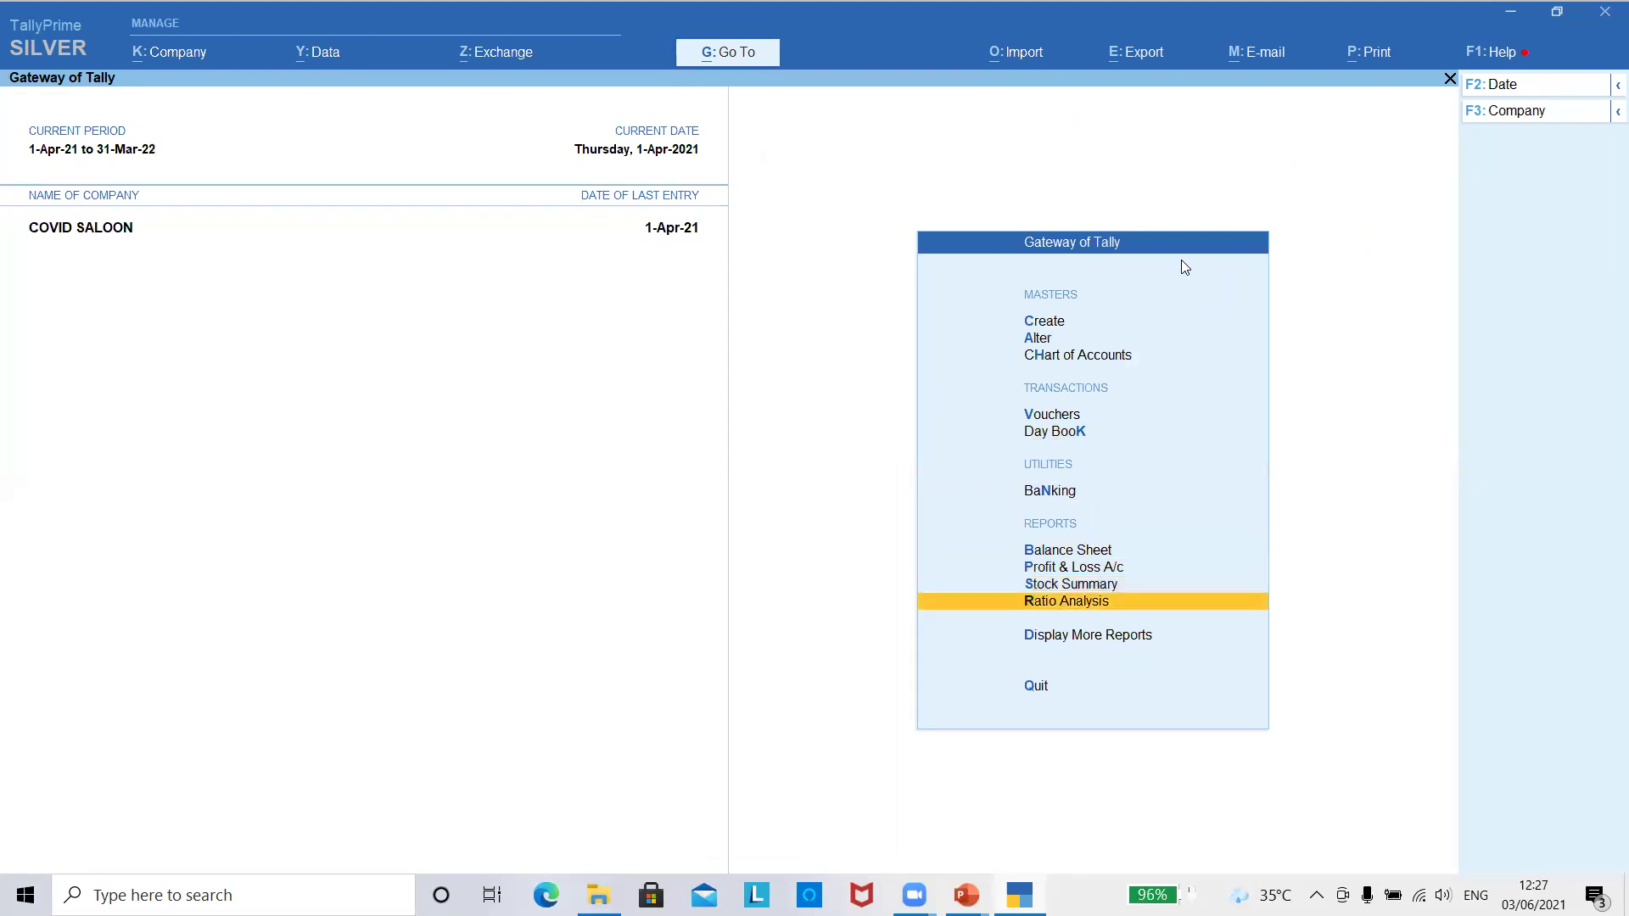
key(Down)
key(Return)
key(Down)
key(Down)
key(Down)
key(Down)
key(Down)
key(Down)
key(Down)
key(Up)
key(Up)
key(Up)
key(Down)
key(Return)
key(Escape)
- Open Stock Ageing Analysis under Statements of Inventory
key(Down)
key(Down)
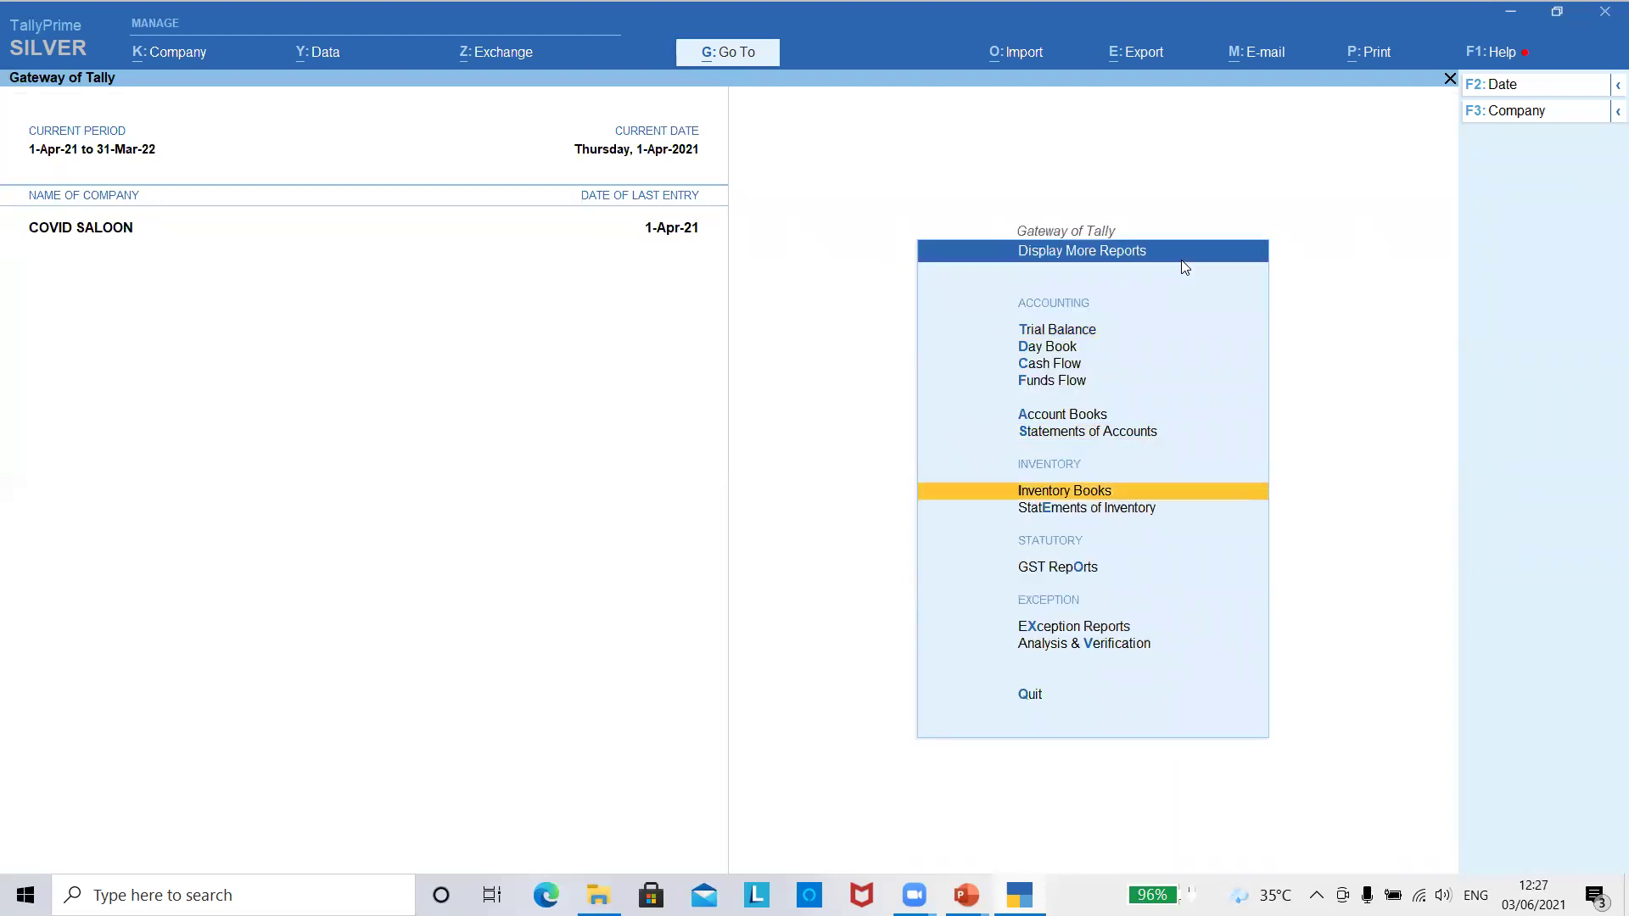
key(Return)
key(Escape)
key(Up)
key(Down)
key(Down)
key(Up)
key(Return)
key(Escape)
key(Down)
key(Return)
key(Down)
key(Down)
key(Down)
key(Up)
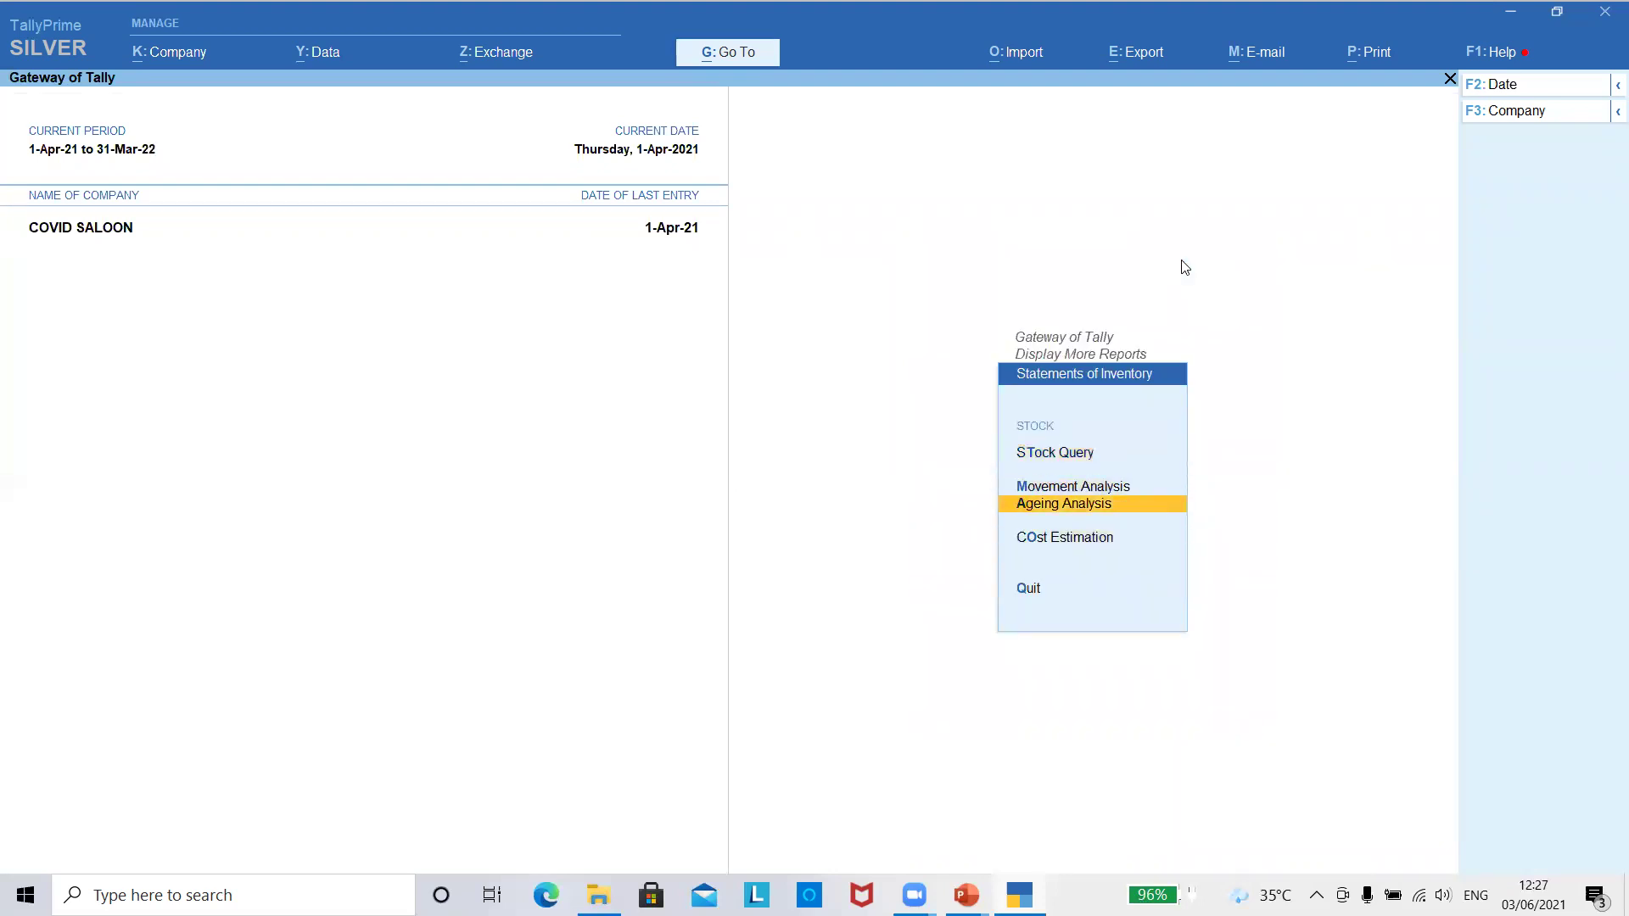
key(Return)
- View ageing for the PRODUCT group with its ageing periods, then back out
key(Down)
key(Return)
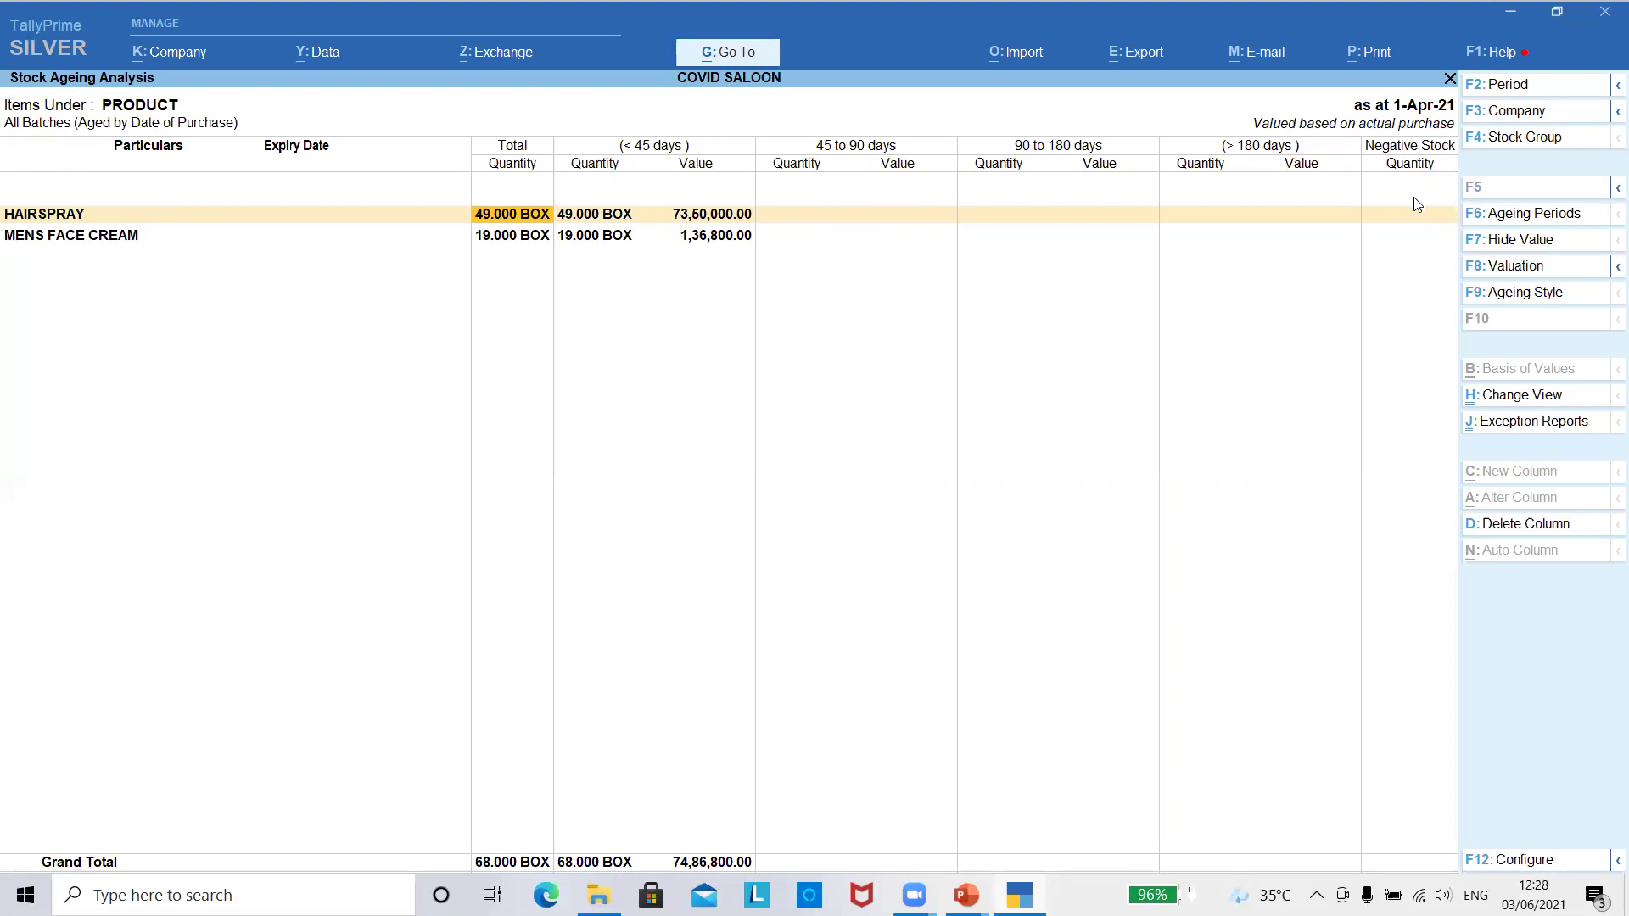
click(1577, 213)
key(Escape)
key(Escape)
key(Escape)
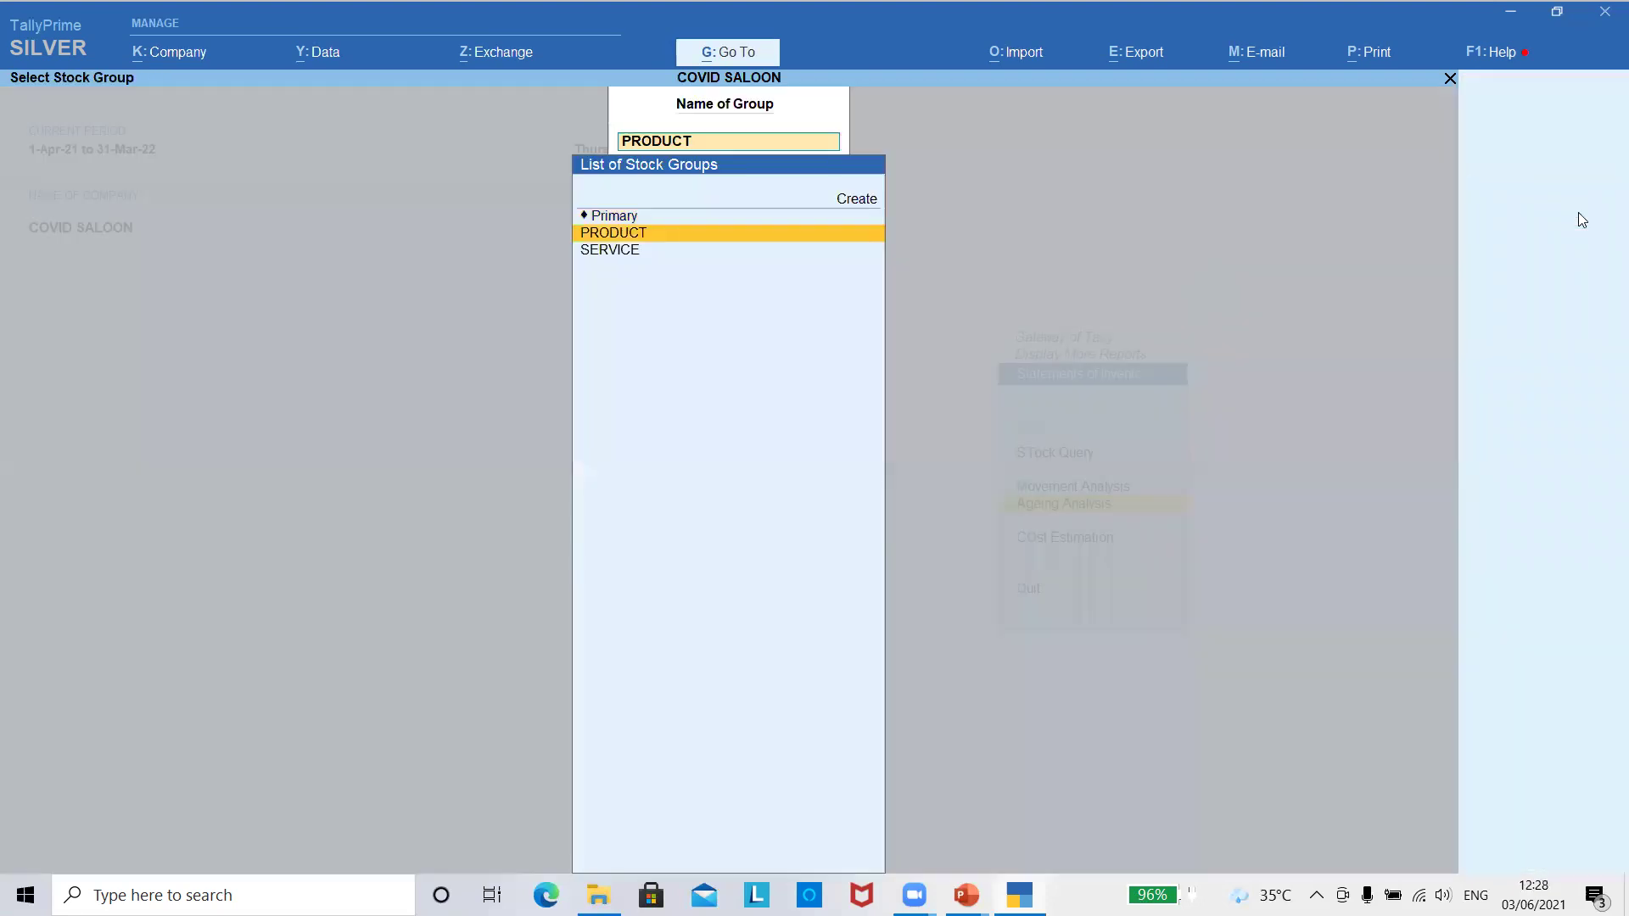
key(Escape)
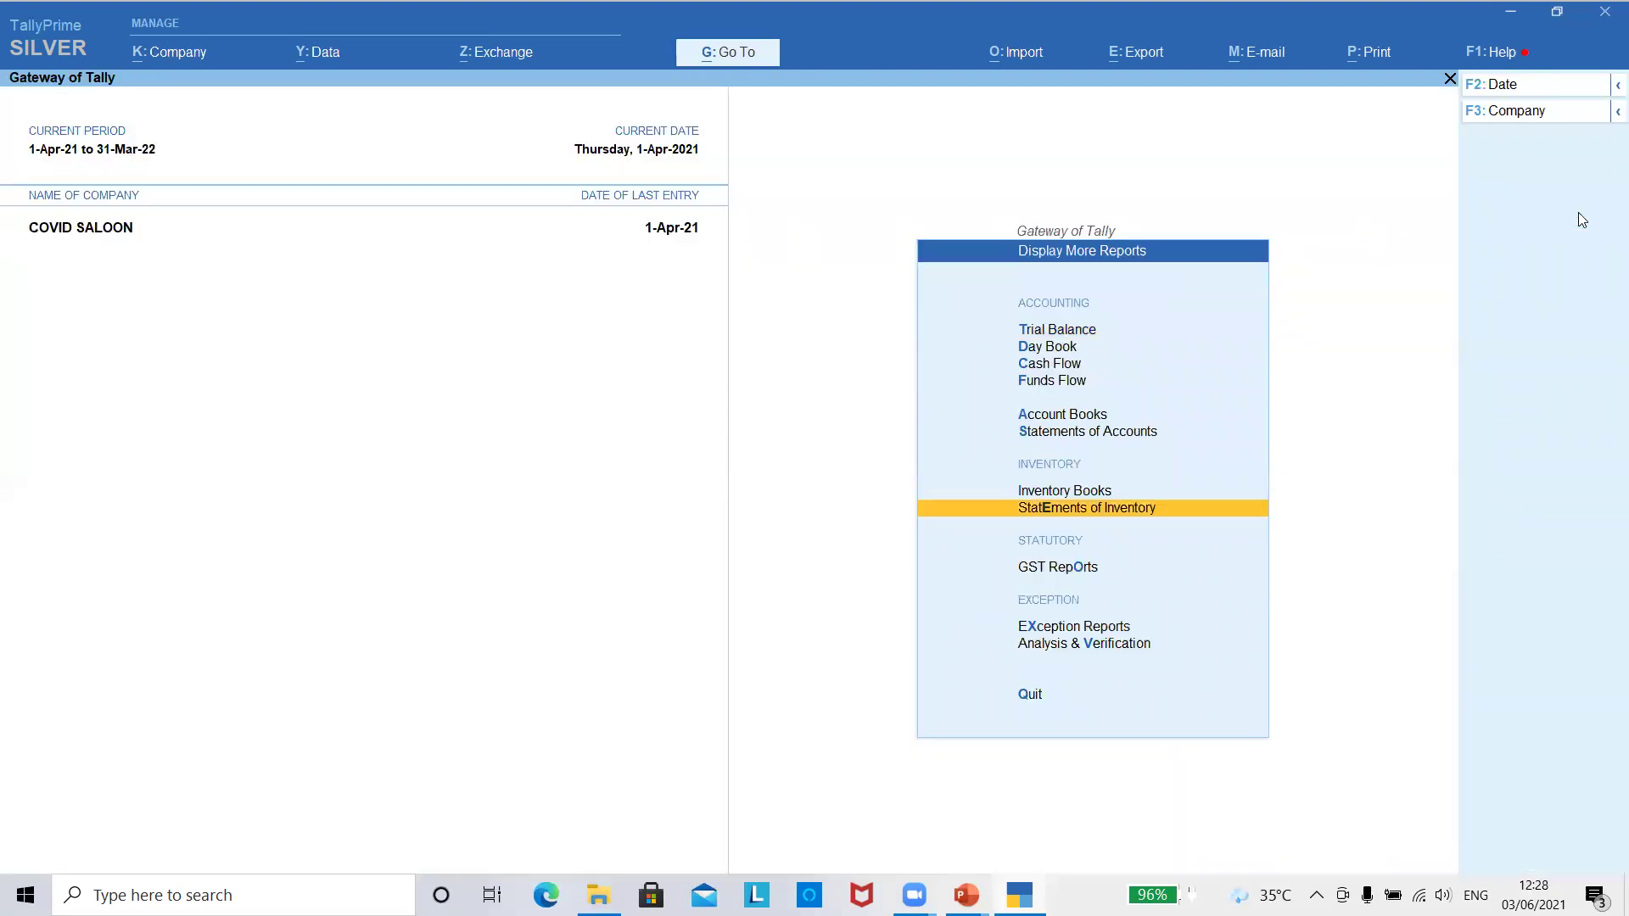